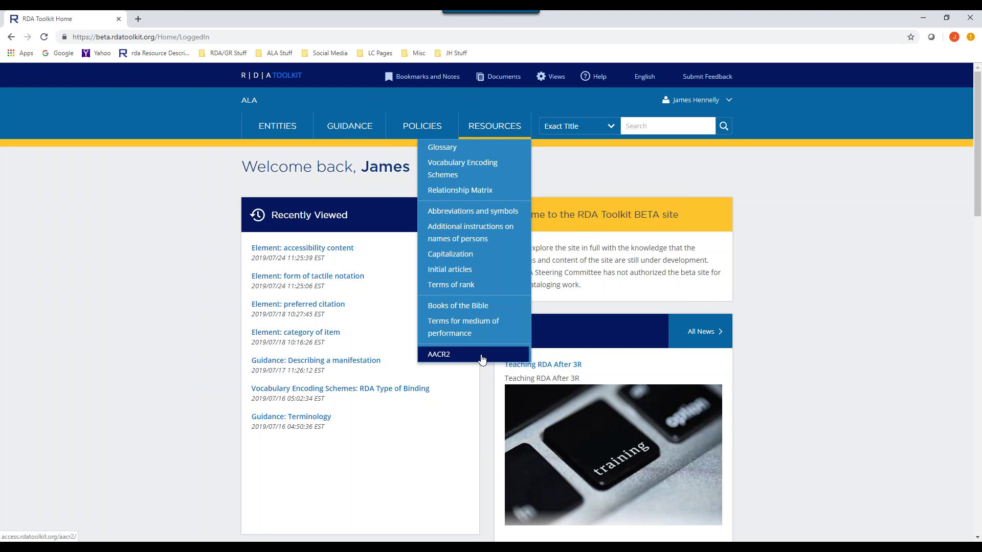
- Open AACR2 in a new tab and sign in with a saved username and its password
left_click(481, 357)
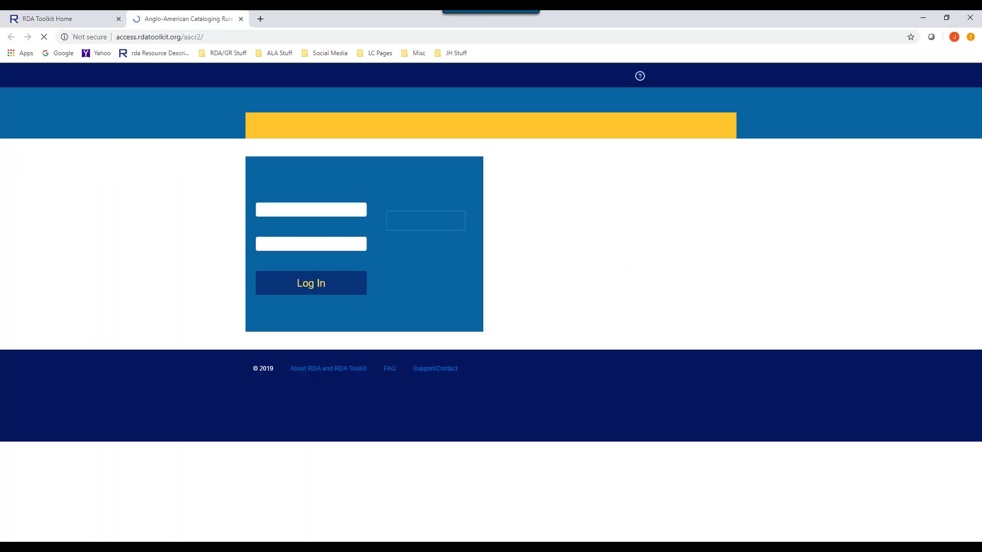
left_click(317, 214)
left_click(275, 229)
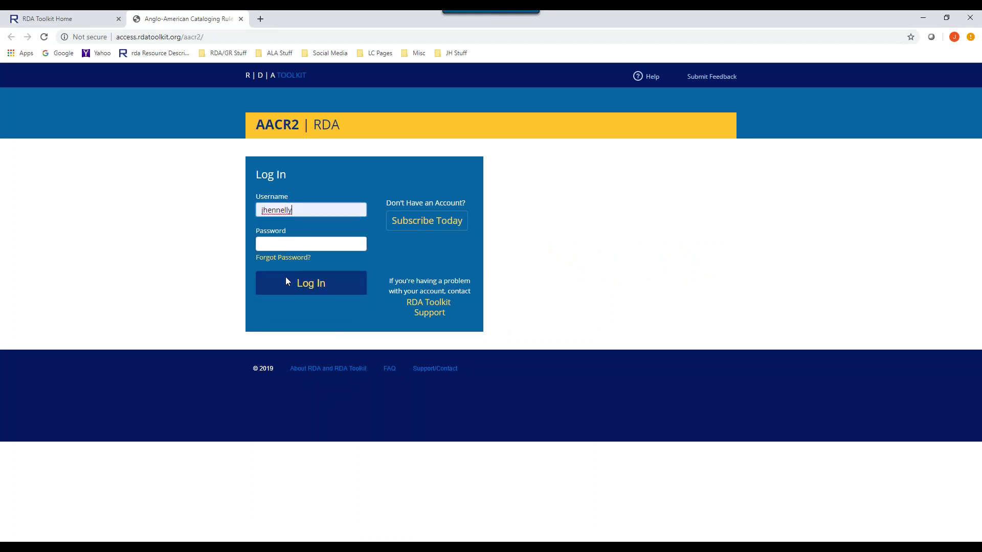
key("Tab")
type("***")
key("Return")
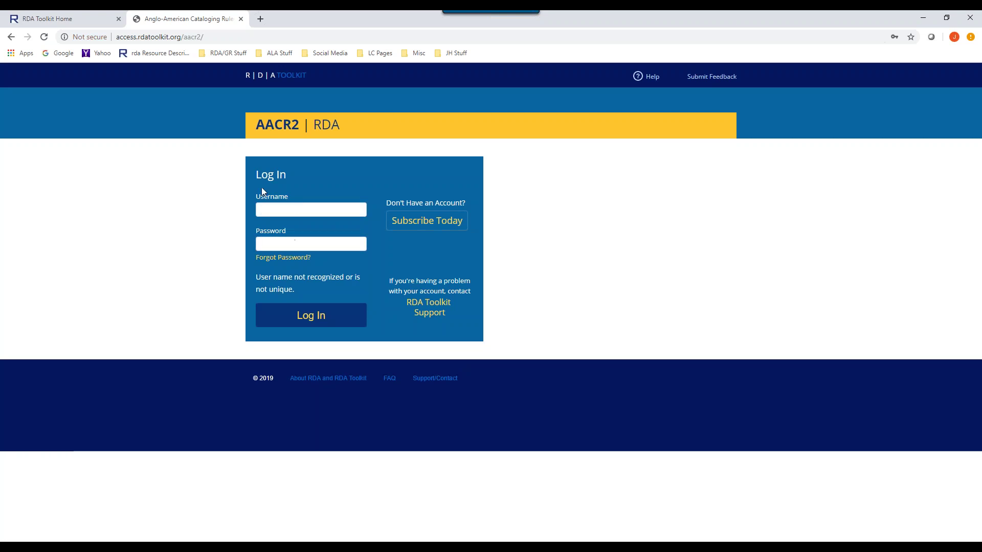
- Retry the AACR2 login using a different saved username
left_click(261, 210)
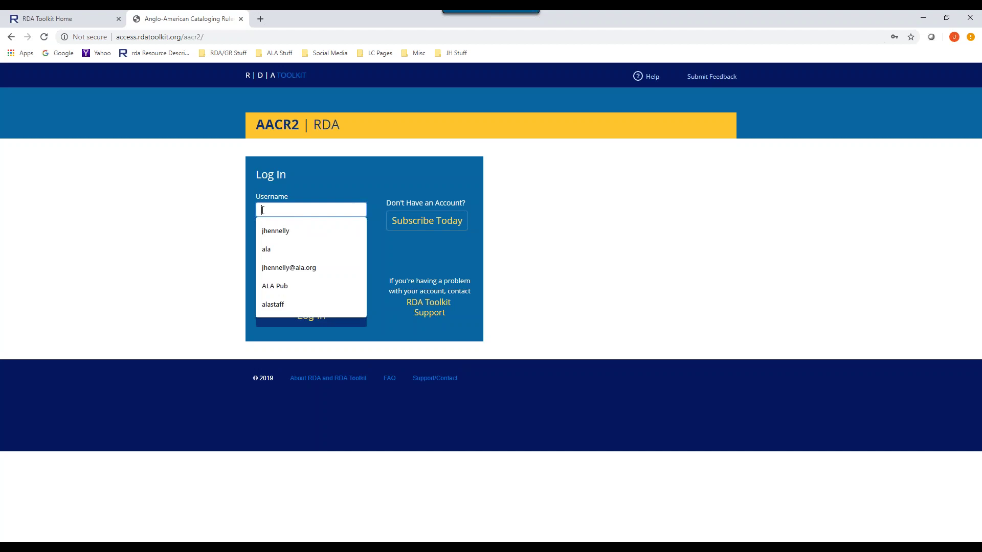
left_click(294, 305)
left_click(291, 241)
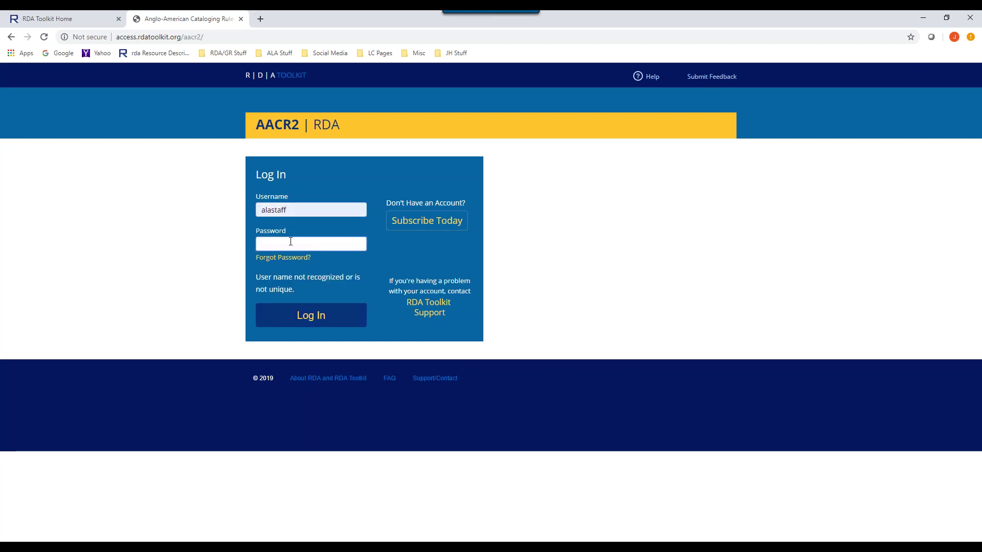
key("Return")
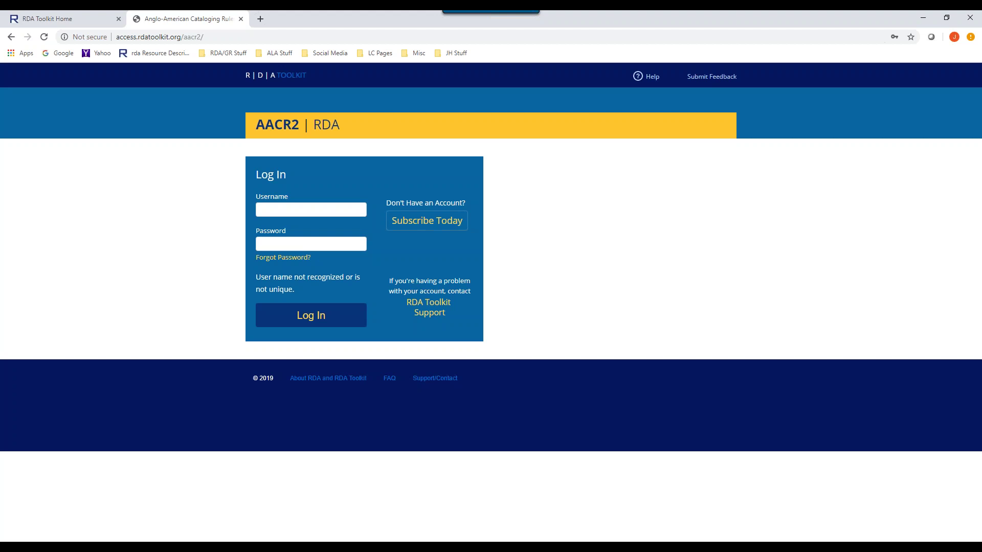
left_click(305, 318)
- Try another saved username with the password, which is rejected as not recognized
left_click(278, 212)
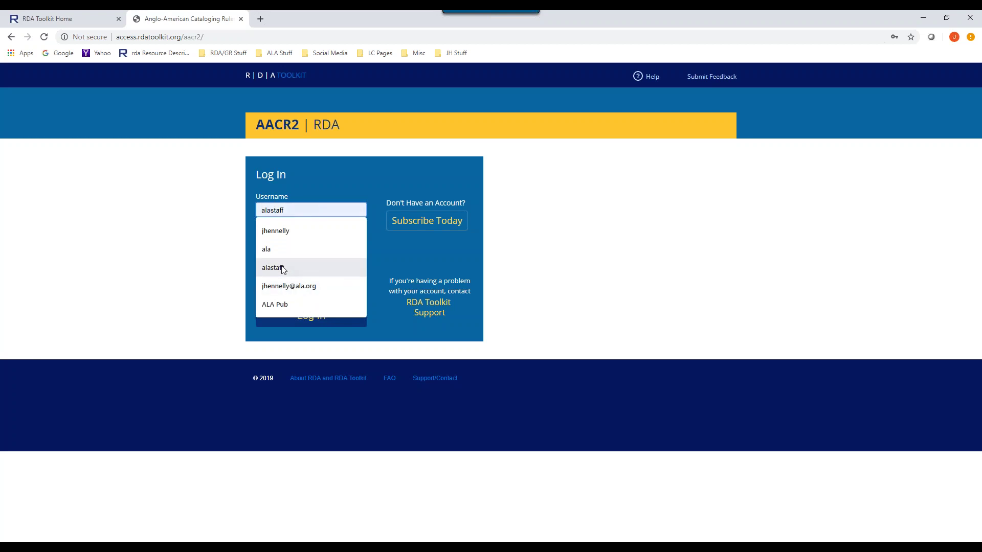
left_click(282, 269)
left_click(280, 243)
type("•••")
left_click(315, 315)
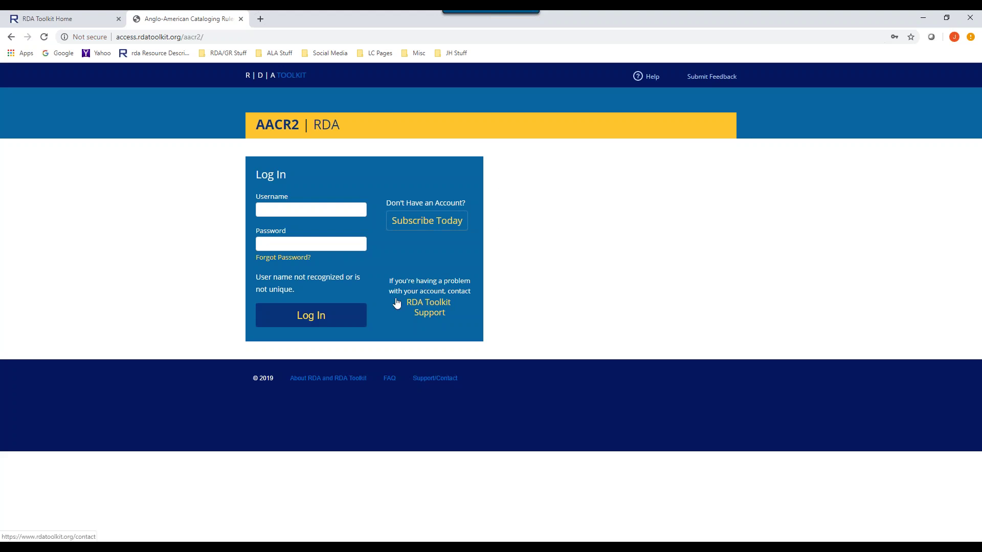
- Close the AACR2 tab, go to Entities > Work, and save that page as a PDF
left_click(241, 19)
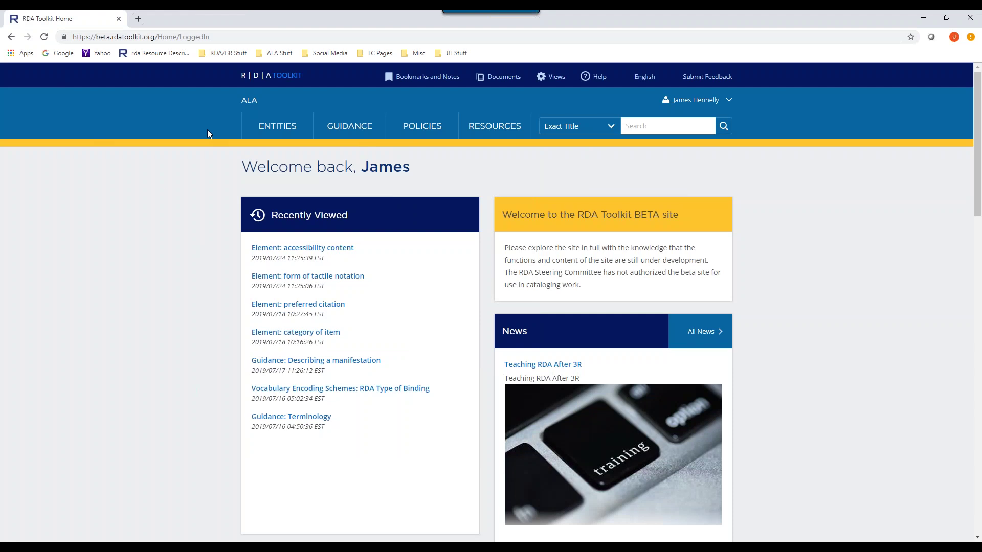
left_click(493, 128)
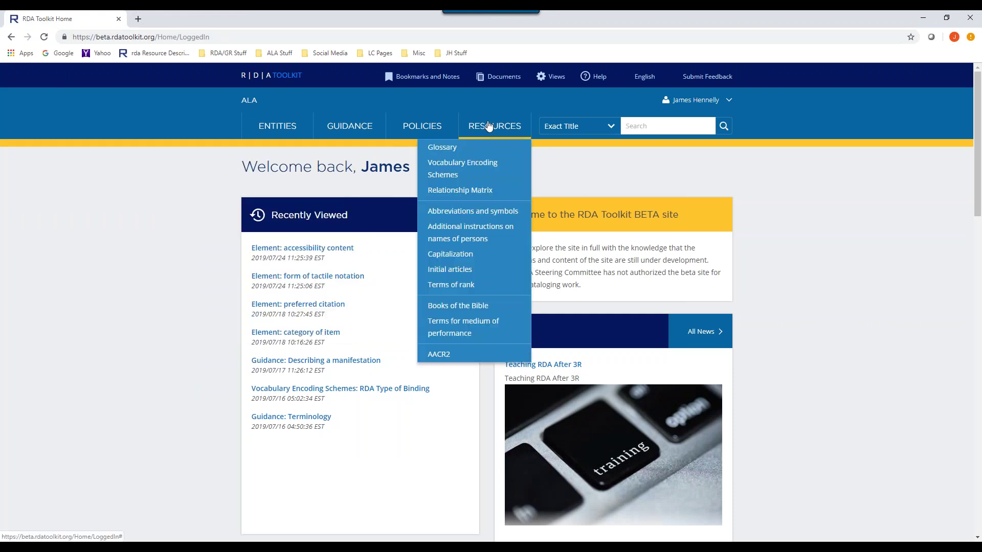
left_click(274, 127)
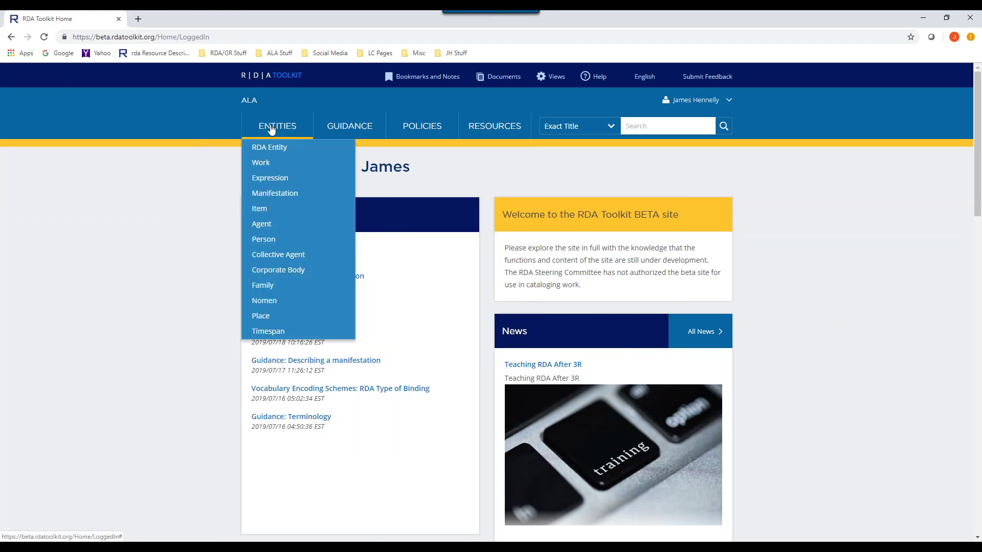
left_click(260, 164)
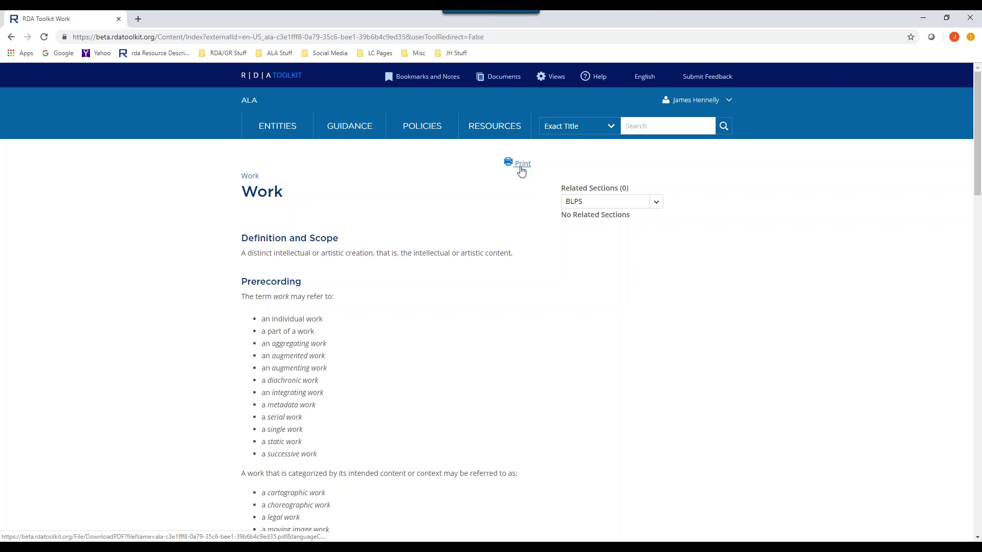
left_click(520, 169)
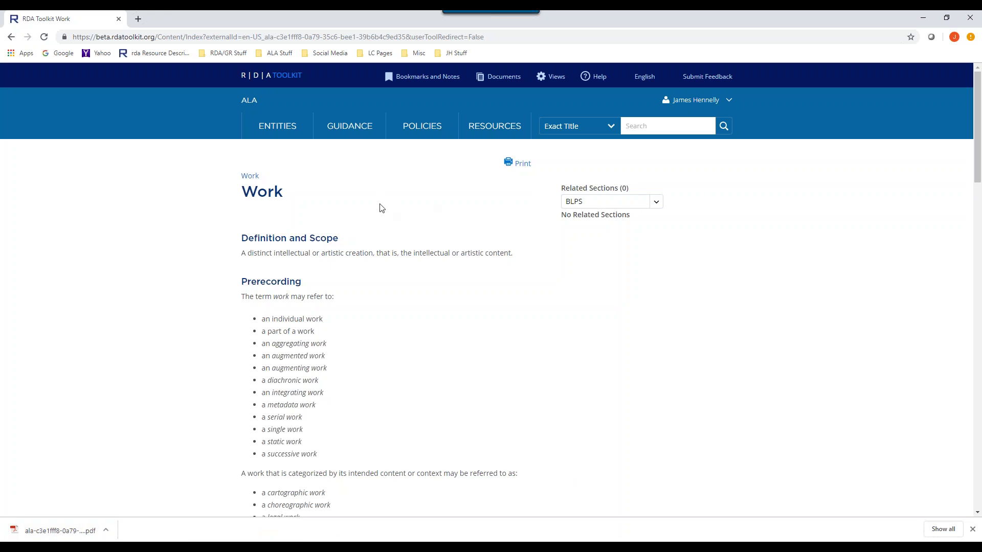
- Scroll down the Work page to the OPTION box and the Recording heading
scroll(379, 210, "down", 1)
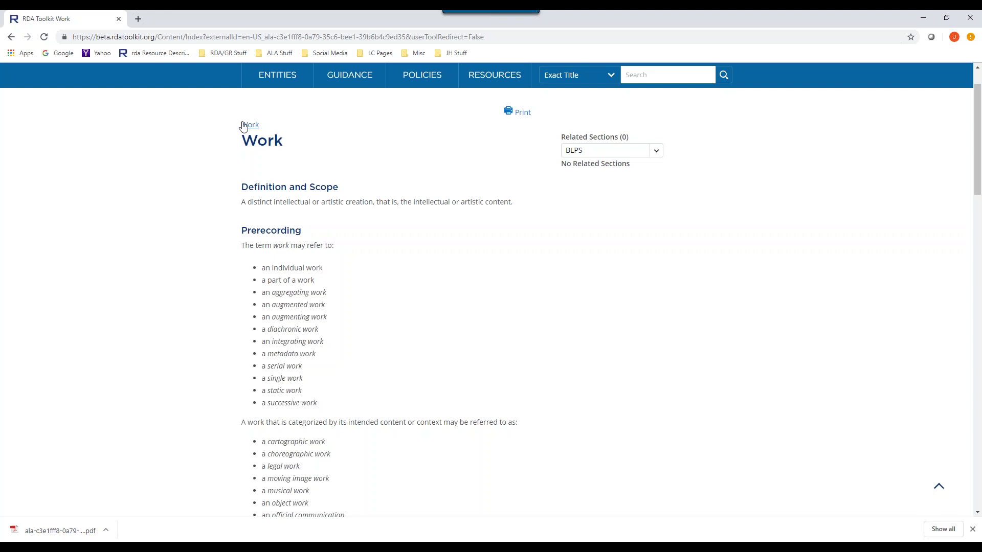
scroll(379, 160, "down", 1)
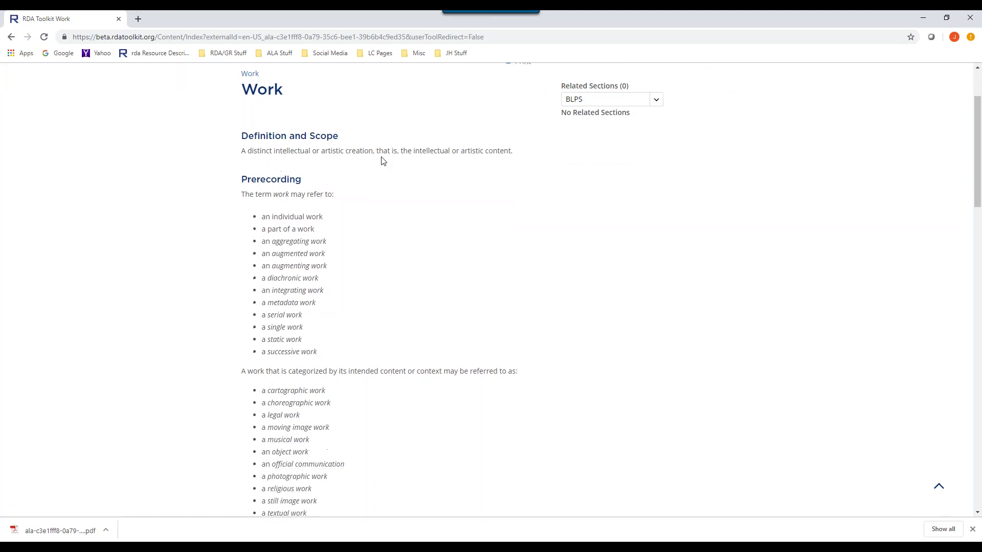
scroll(402, 201, "up", 1)
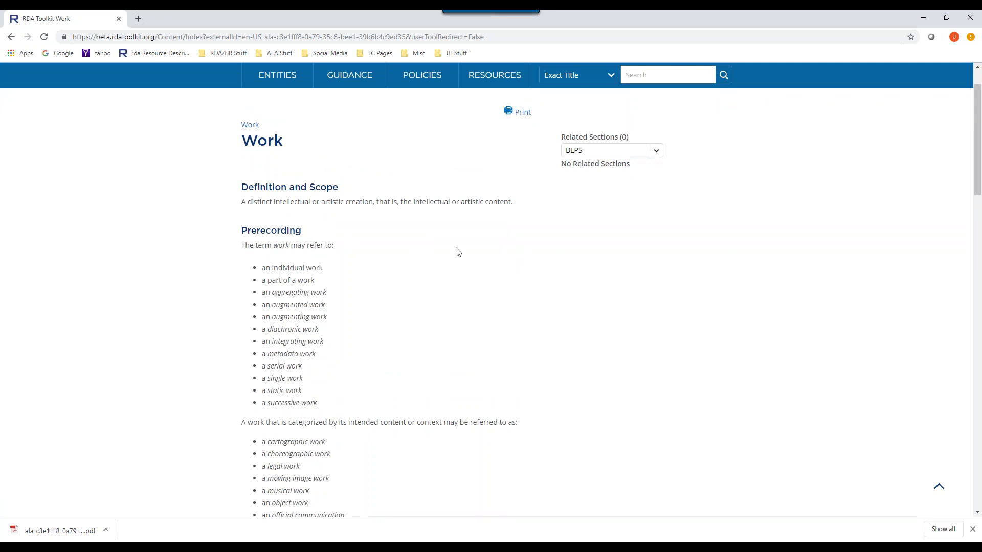
scroll(508, 260, "down", 2)
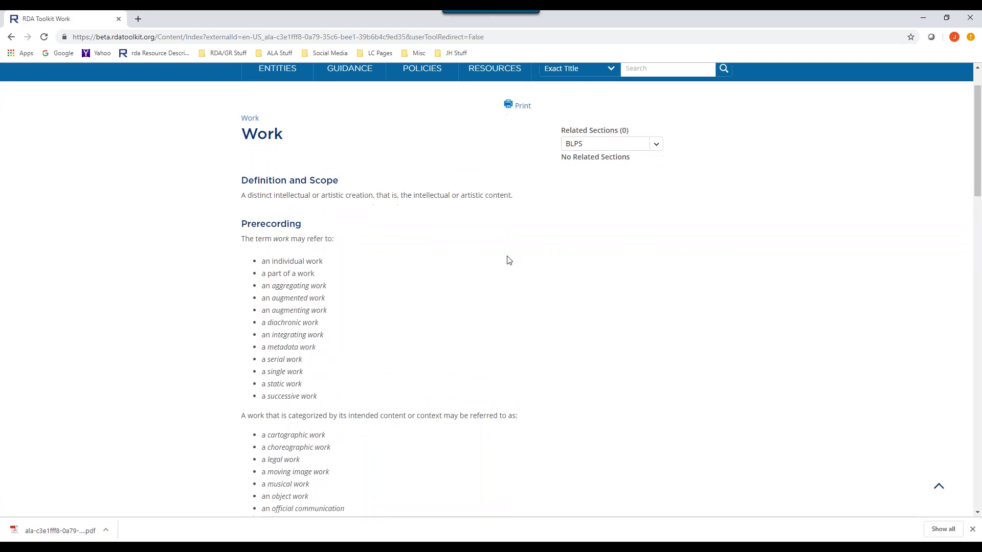
scroll(508, 260, "down", 5)
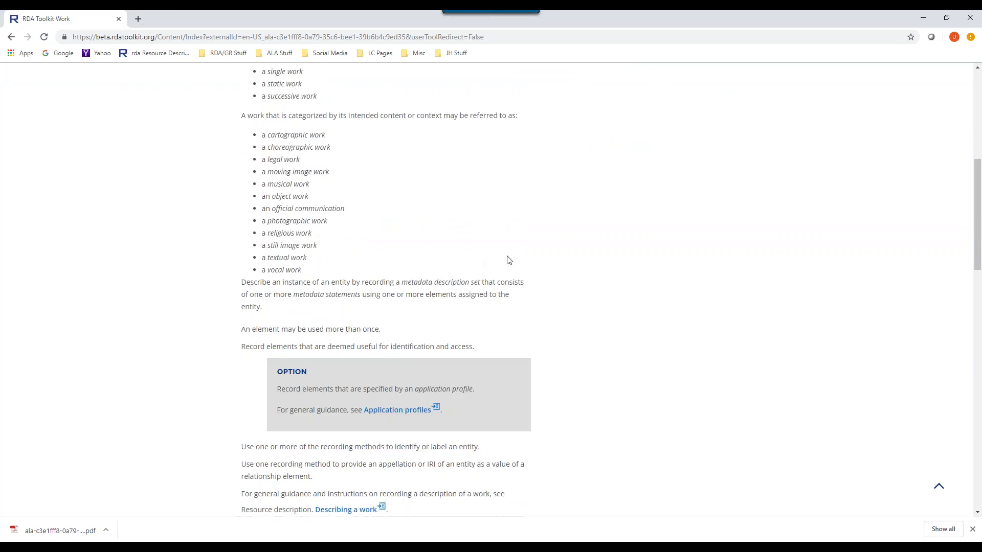
scroll(508, 260, "down", 2)
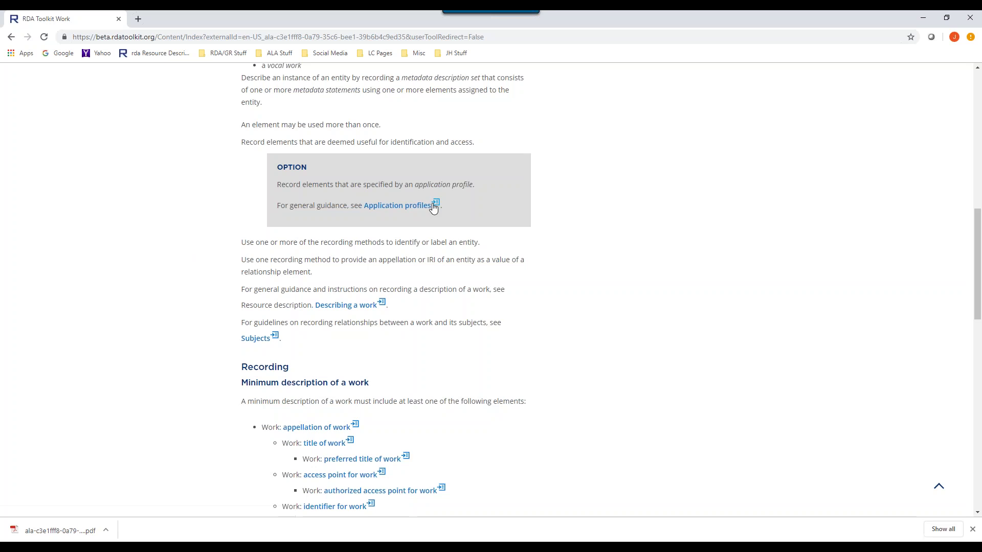
left_click(391, 207)
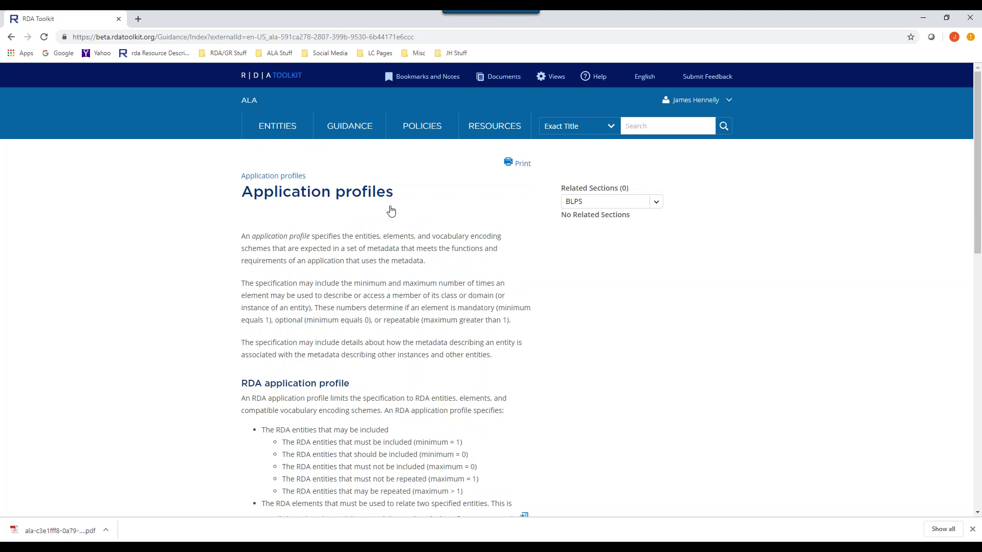
left_click(11, 38)
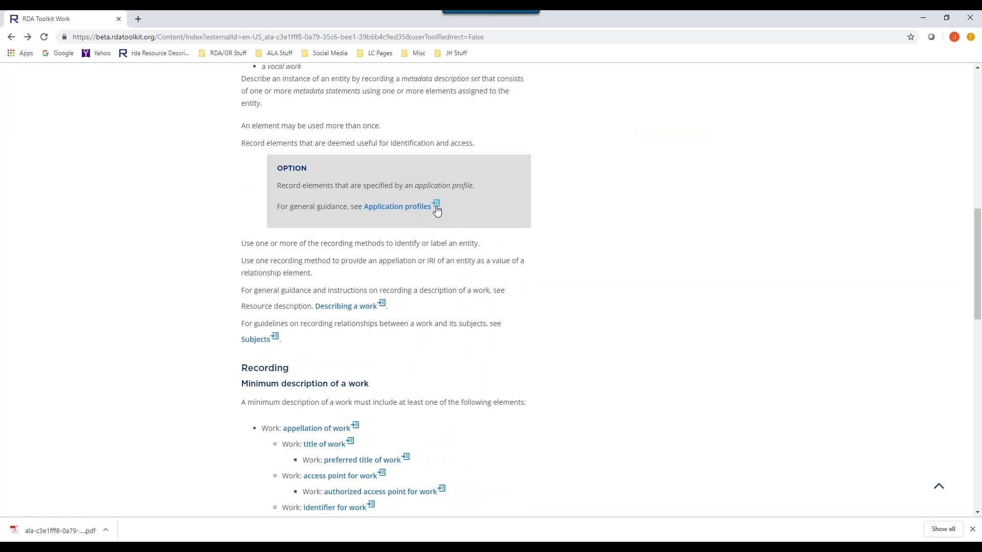
left_click(436, 207)
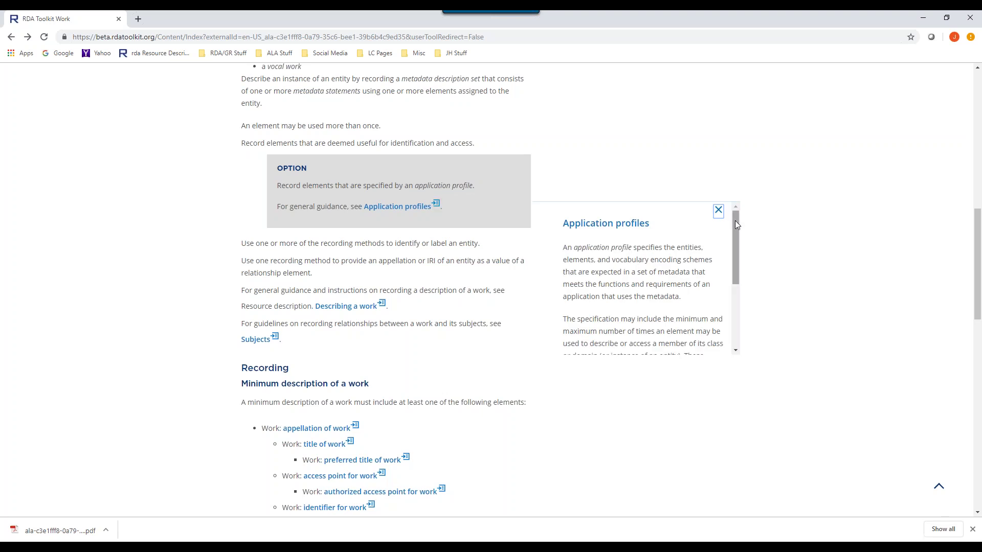
mouse_move(735, 218)
left_mouse_down()
mouse_move(729, 277)
mouse_move(734, 219)
left_mouse_up()
mouse_move(735, 219)
left_mouse_down()
mouse_move(742, 287)
mouse_move(732, 215)
mouse_move(732, 225)
left_mouse_up()
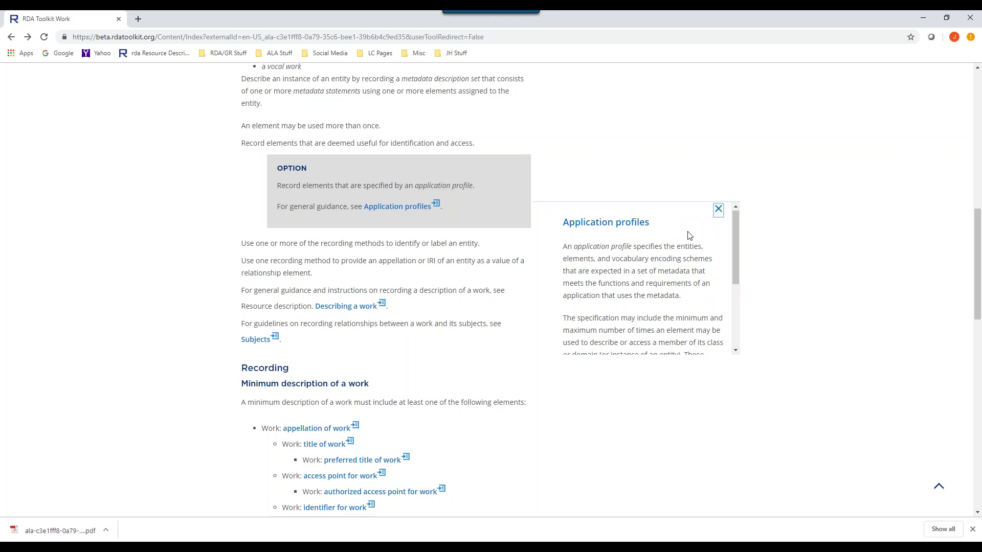
left_click(381, 303)
left_click(275, 338)
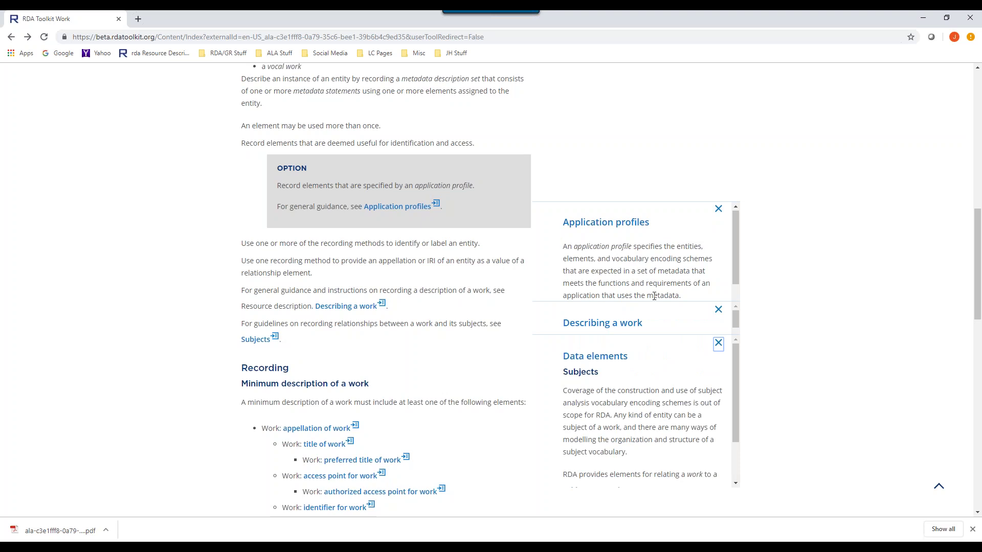
left_click(718, 343)
left_click(719, 310)
left_click(718, 209)
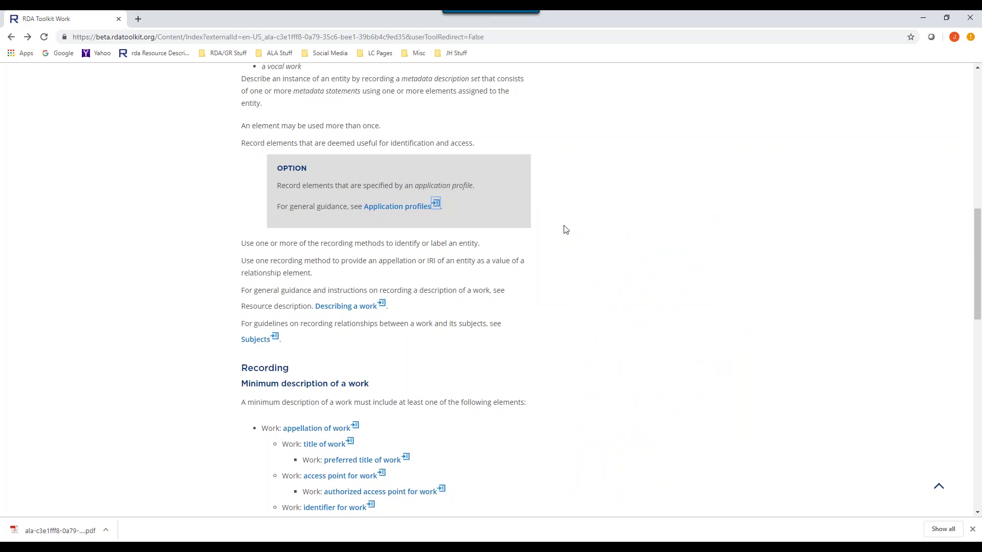
- Scroll to the Work Elements list and browse it from abridged as work to transformation by policy
scroll(565, 229, "down", 1)
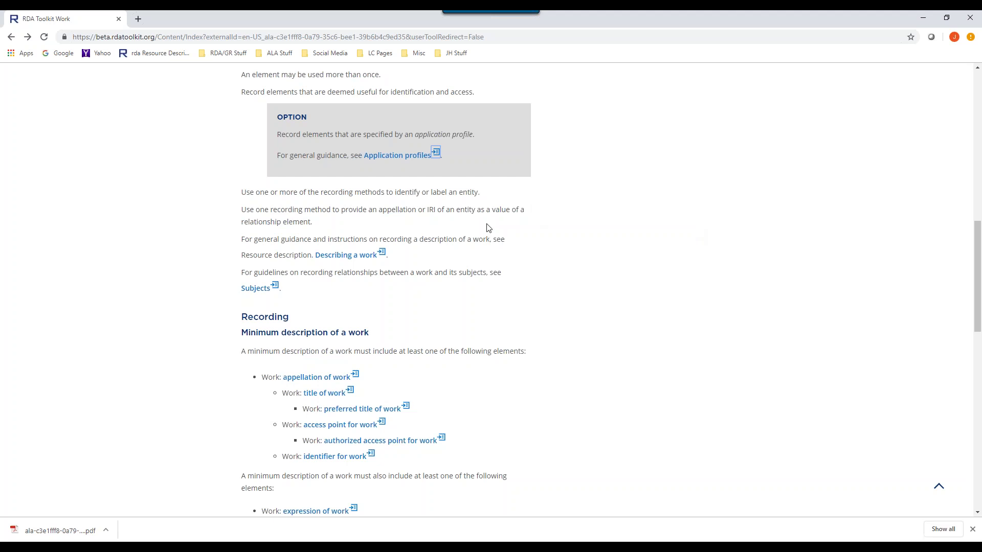
scroll(488, 227, "down", 1)
scroll(489, 227, "up", 1)
scroll(504, 223, "down", 10)
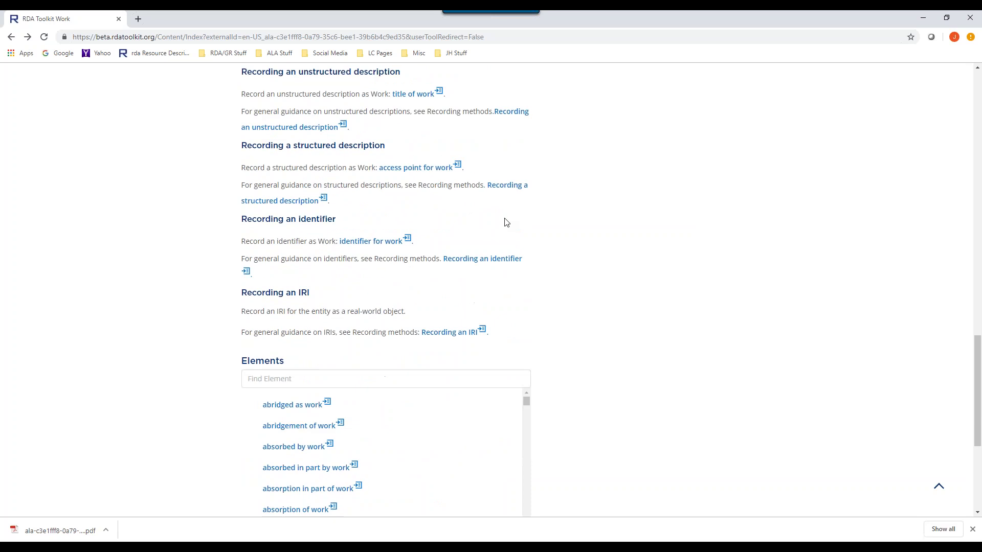
scroll(491, 290, "up", 7)
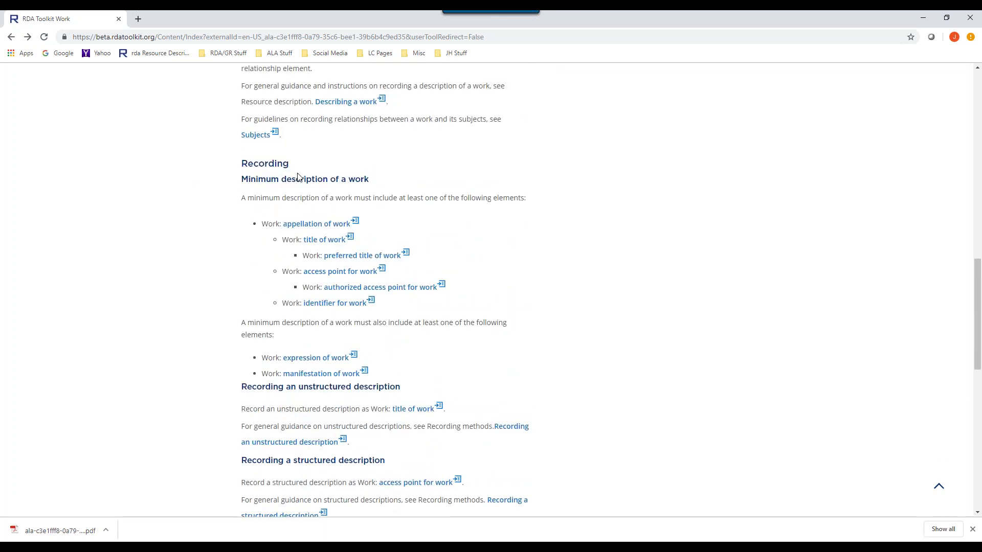
scroll(592, 202, "down", 1)
scroll(593, 203, "down", 2)
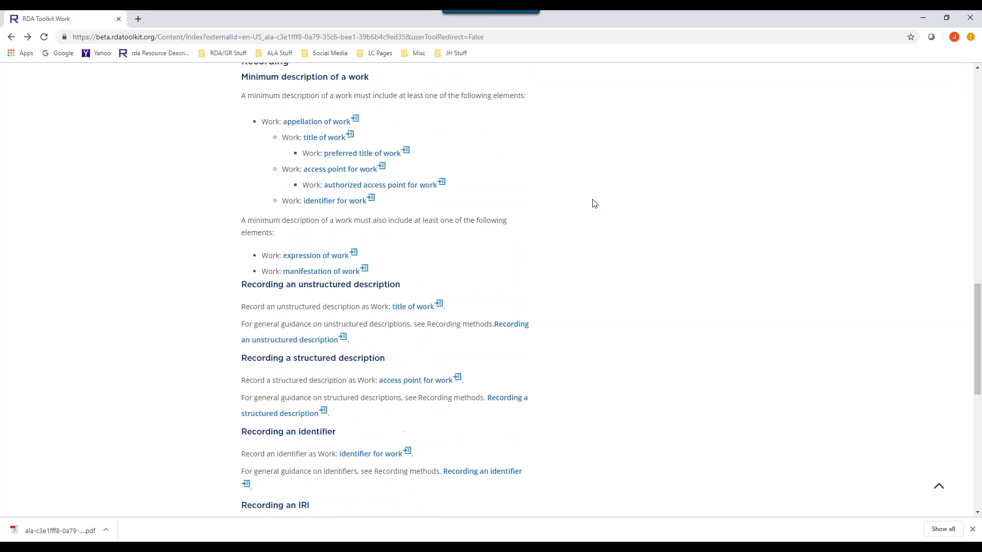
scroll(527, 205, "up", 2)
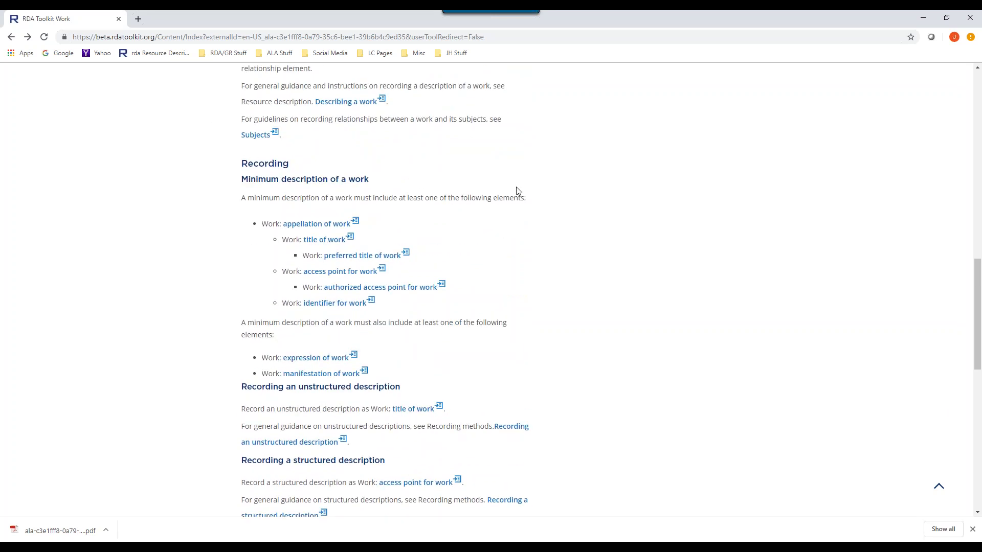
scroll(538, 197, "down", 4)
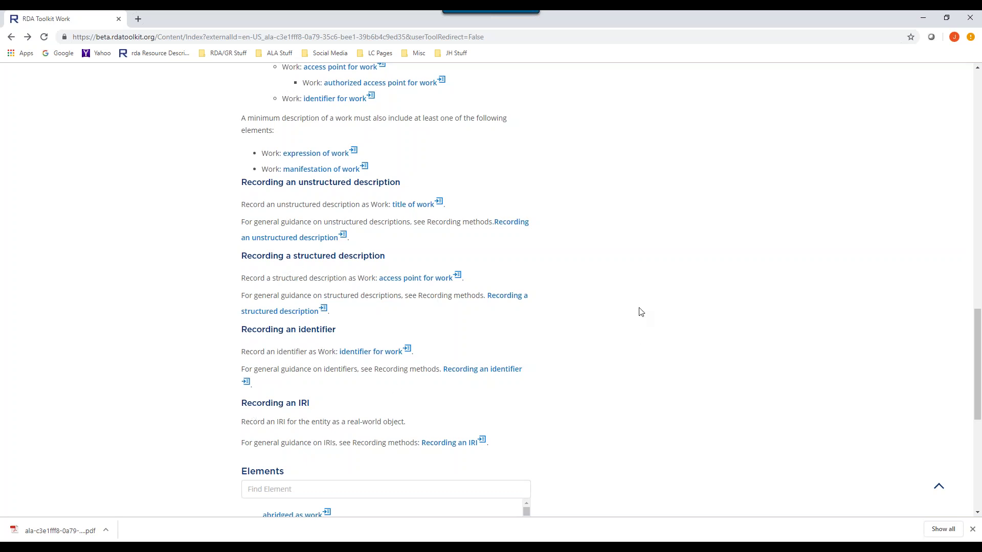
scroll(622, 247, "down", 1)
scroll(622, 246, "down", 5)
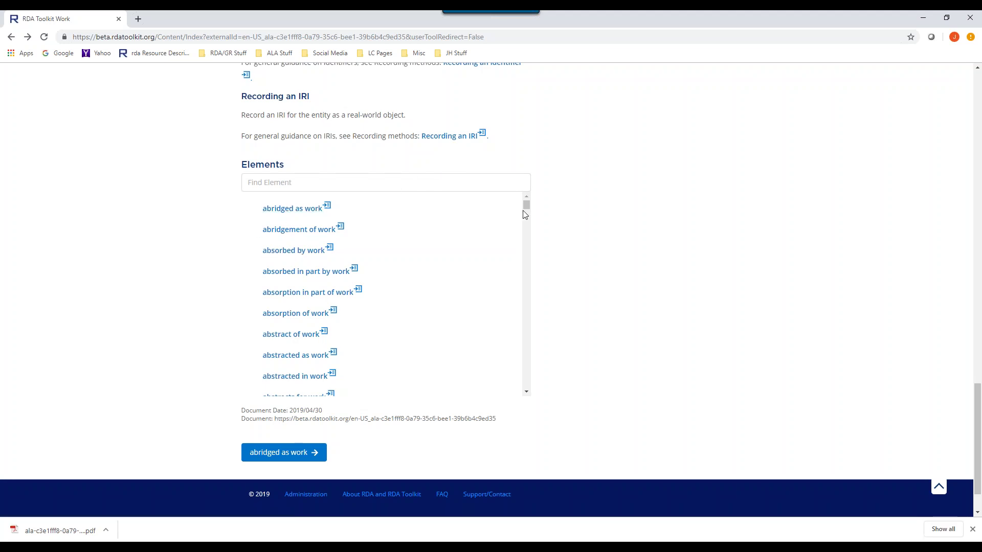
left_click_drag(527, 213, 431, 220)
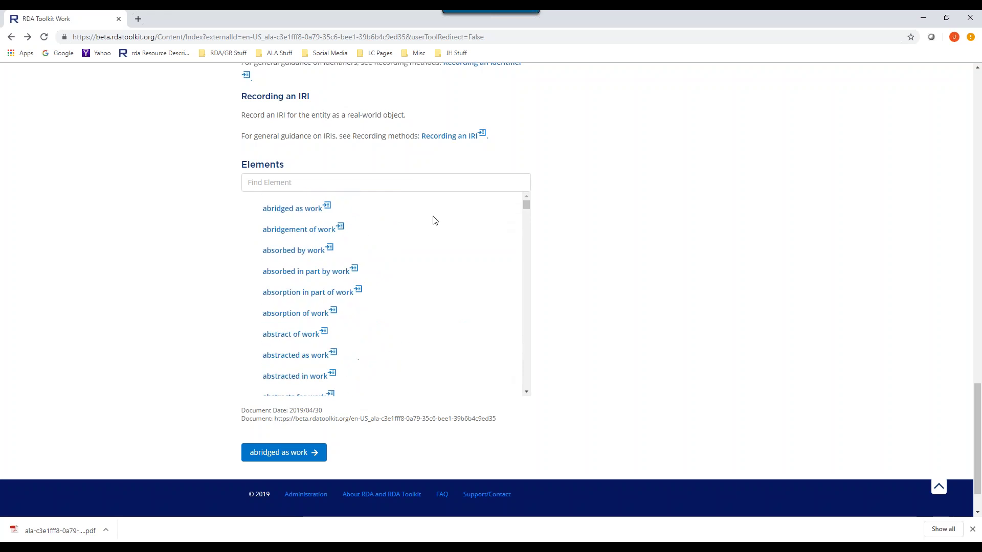
- Filter the Work elements with 'crea' and open 'creator agent of work'
left_click(328, 184)
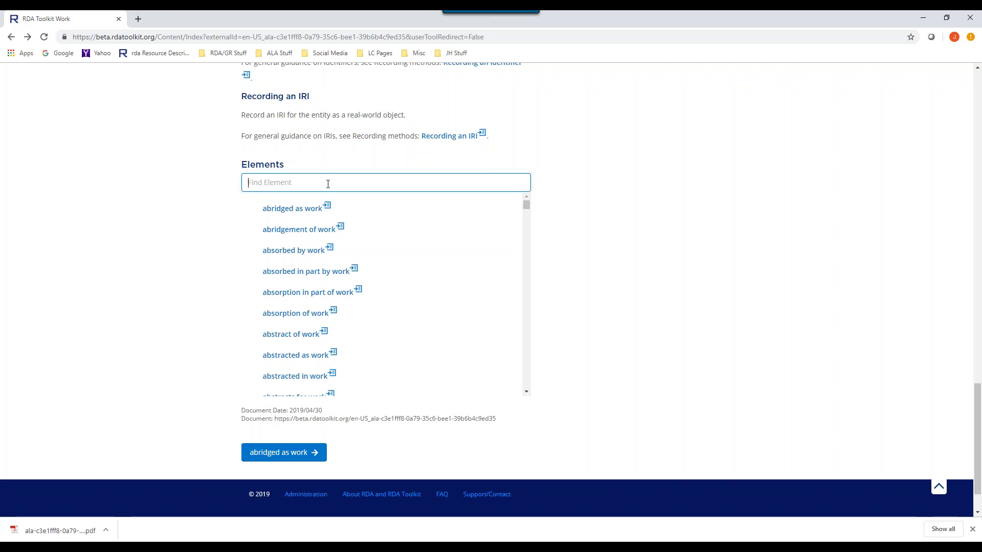
type("crea")
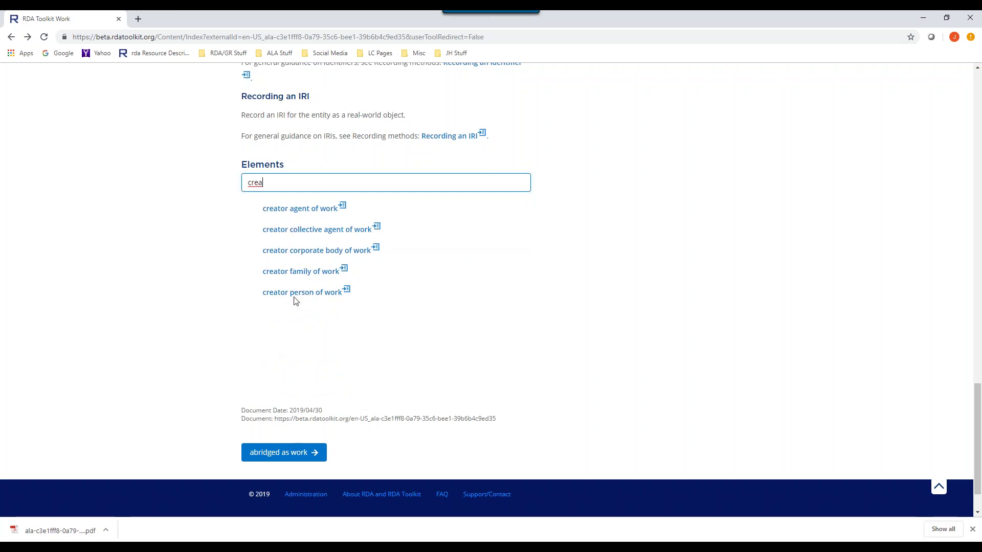
left_click(297, 210)
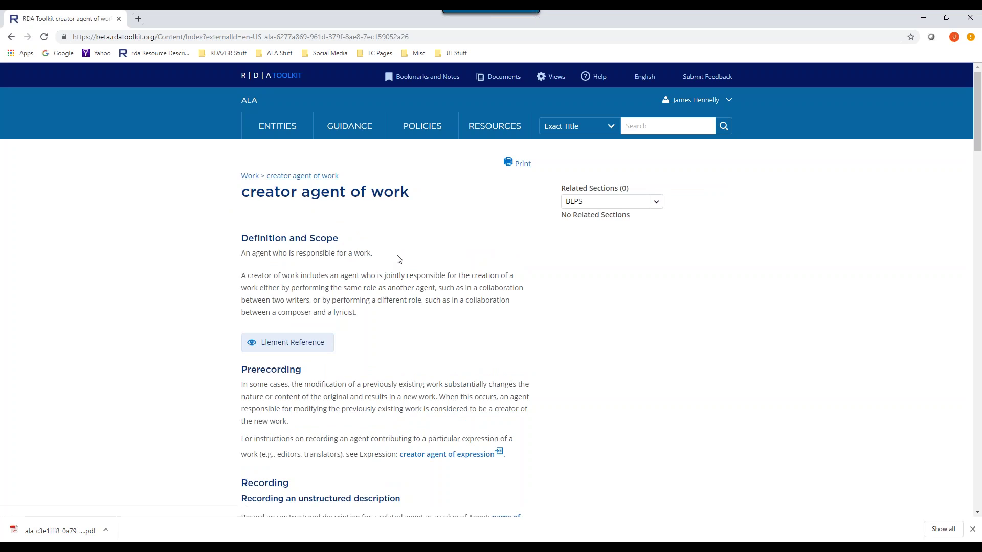
- Expand Element Reference to show domain Work, range Agent and two alternate labels
scroll(406, 259, "down", 1)
scroll(406, 259, "down", 1)
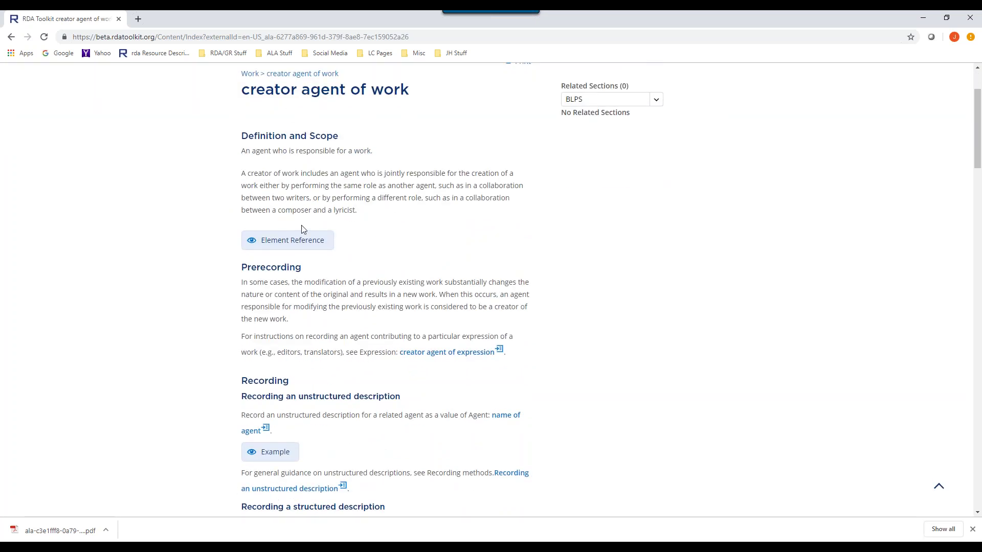
left_click(276, 243)
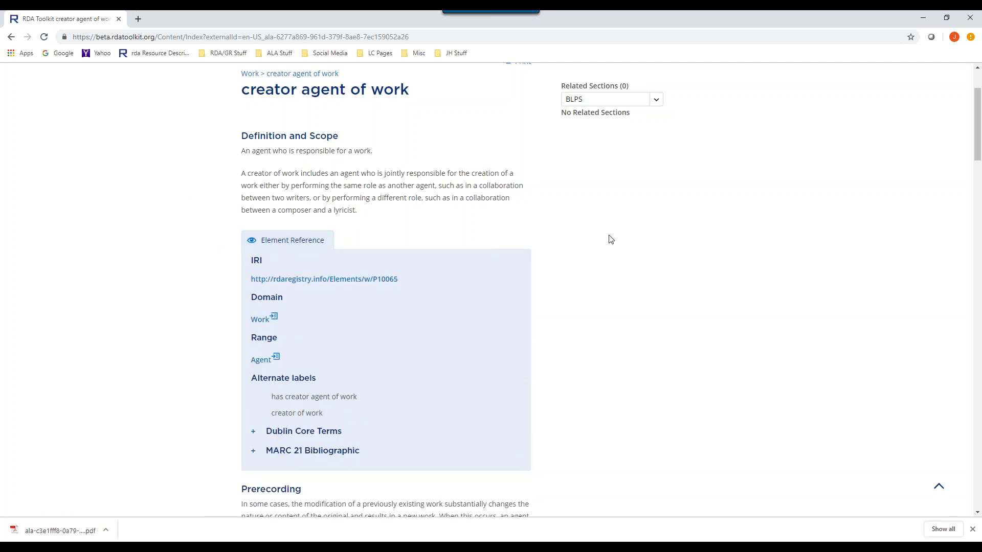
scroll(621, 247, "down", 2)
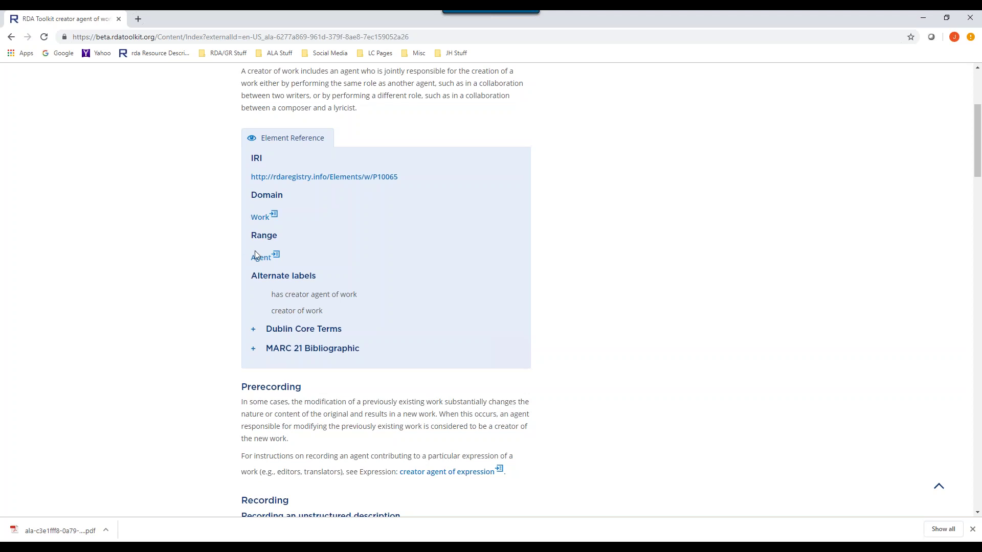
scroll(487, 241, "up", 3)
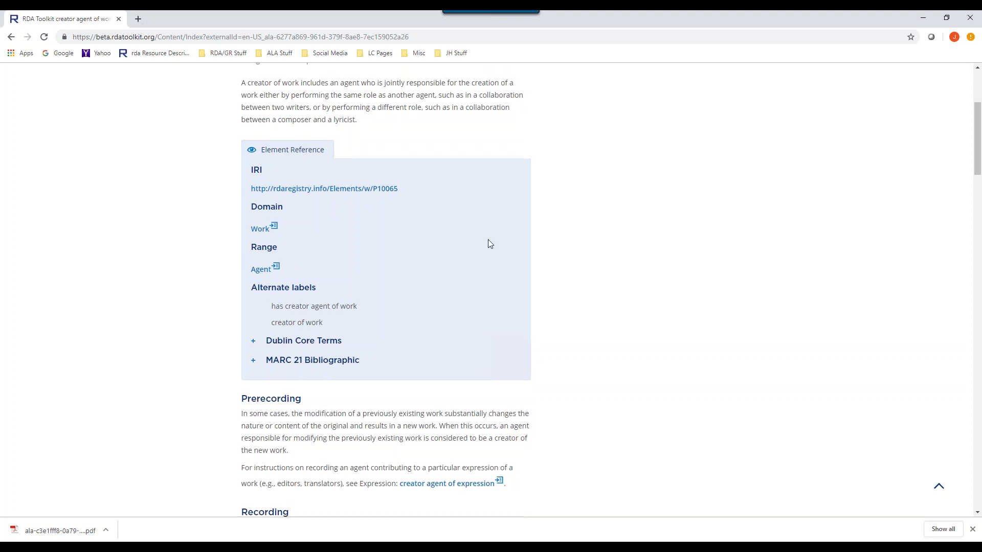
scroll(488, 243, "down", 3)
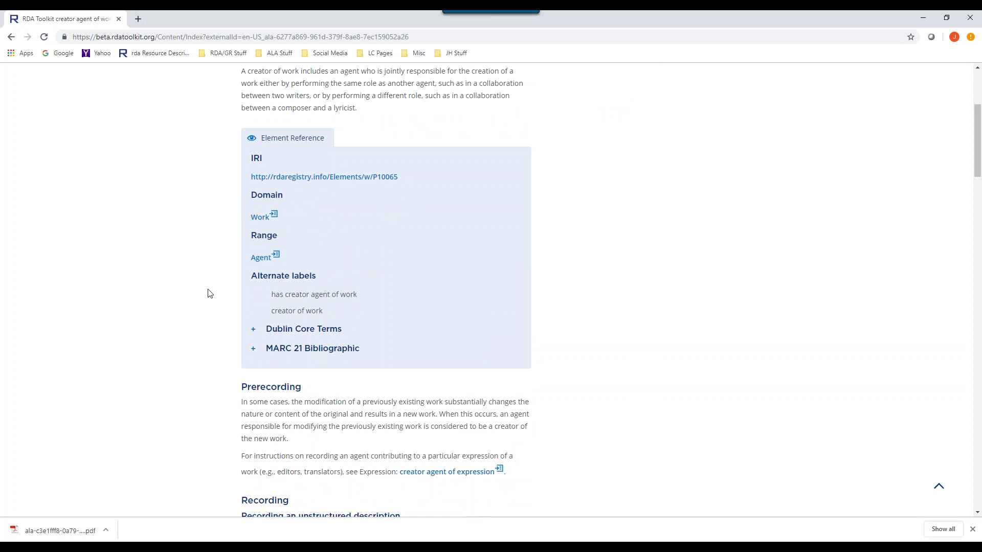
- Expand the Dublin Core Terms and MARC 21 Bibliographic mappings for creator agent of work
scroll(456, 262, "down", 1)
scroll(456, 262, "down", 1)
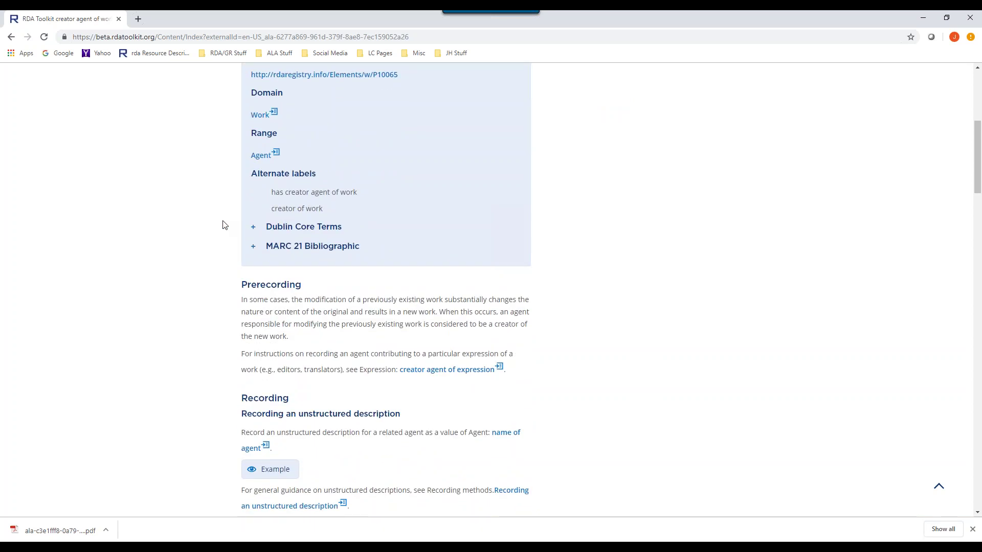
left_click(253, 228)
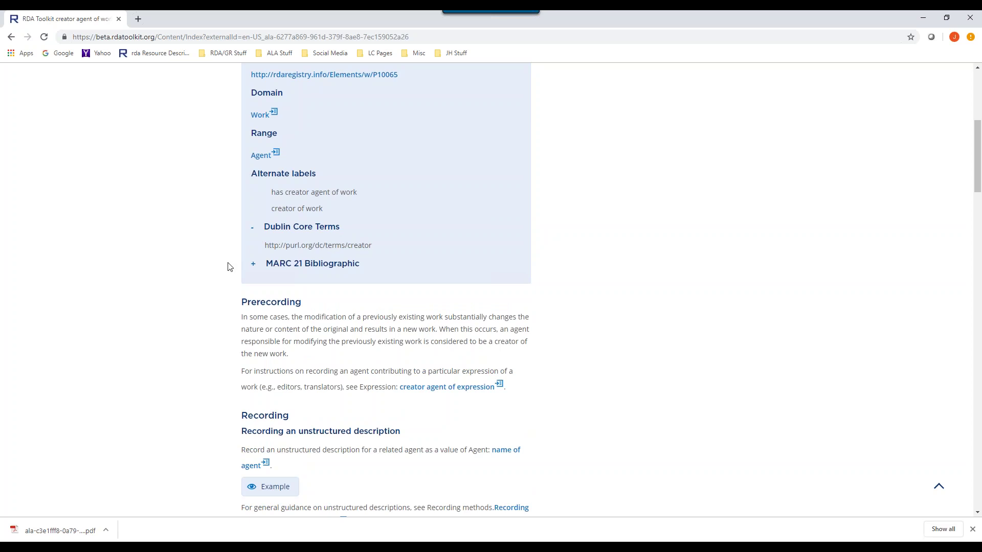
left_click(253, 264)
- Scroll through the full MARC 21 Bibliographic field list, then collapse it
scroll(493, 207, "down", 13)
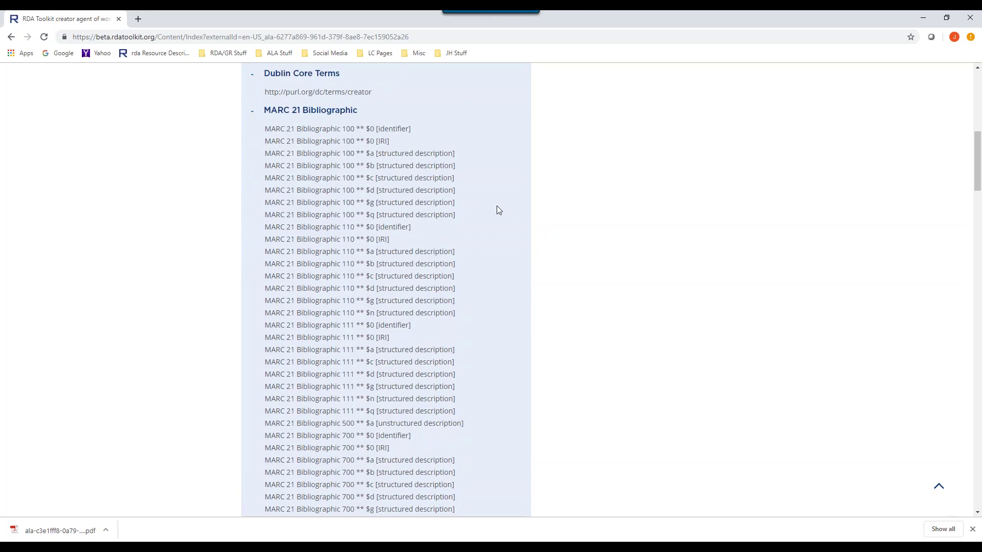
scroll(496, 206, "down", 4)
scroll(496, 206, "up", 12)
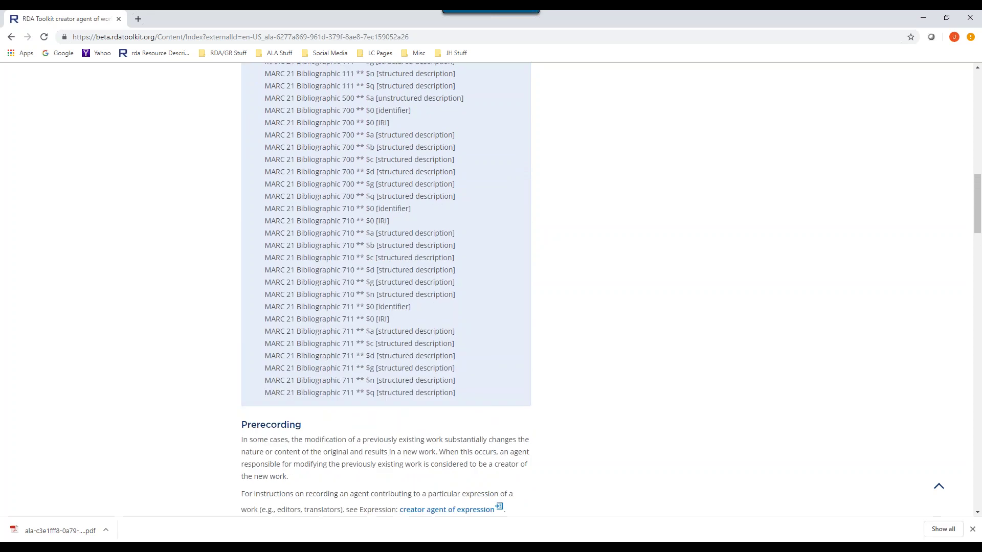
scroll(496, 206, "up", 2)
scroll(496, 205, "down", 2)
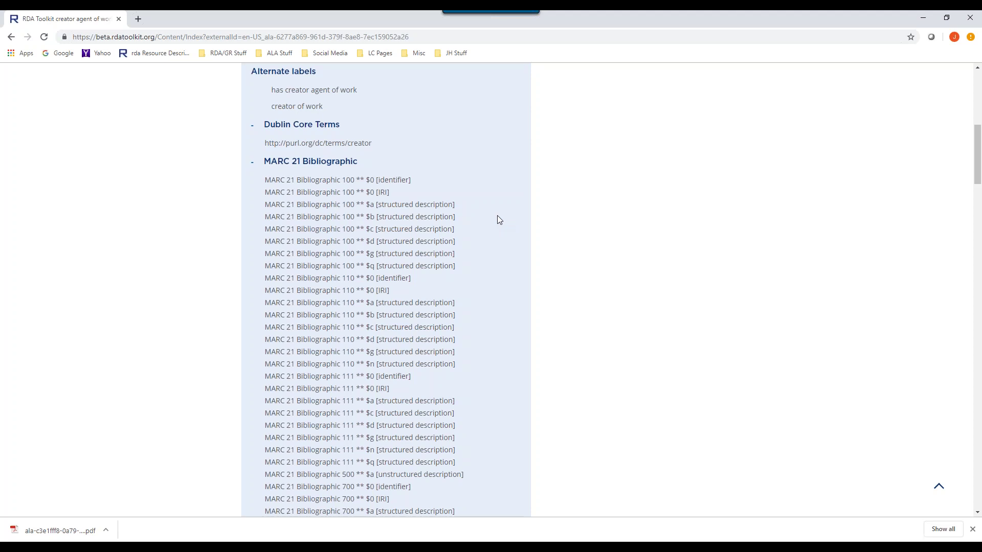
scroll(451, 207, "down", 2)
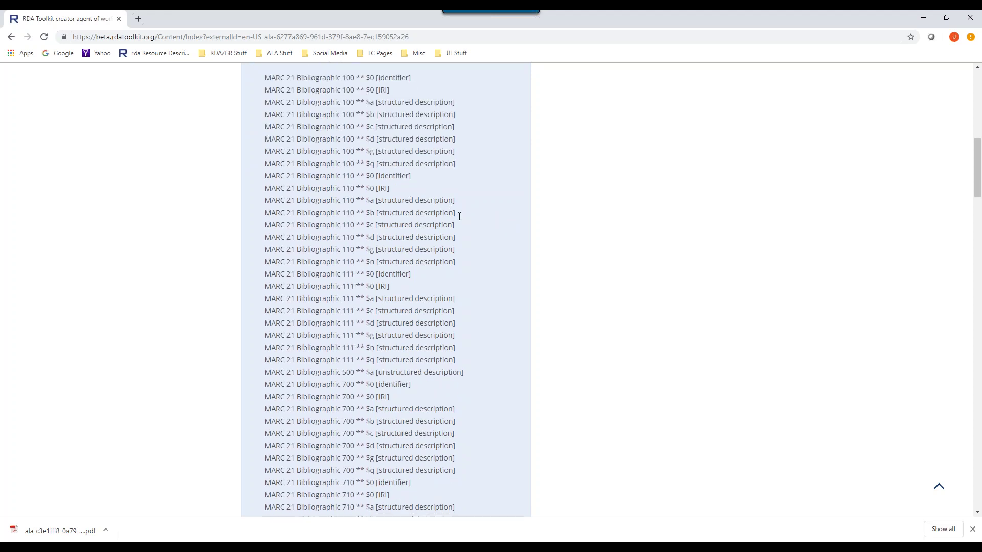
scroll(499, 221, "down", 5)
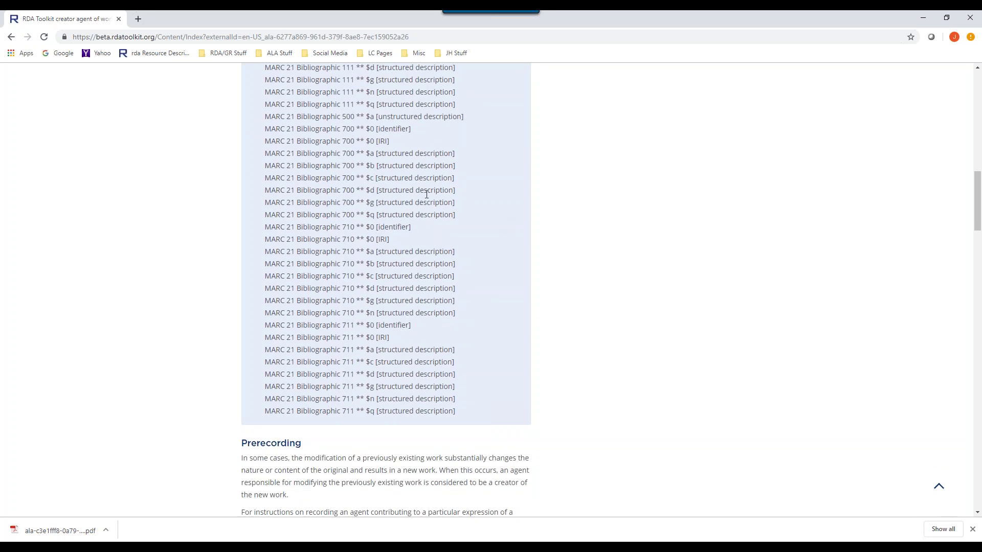
scroll(427, 194, "up", 2)
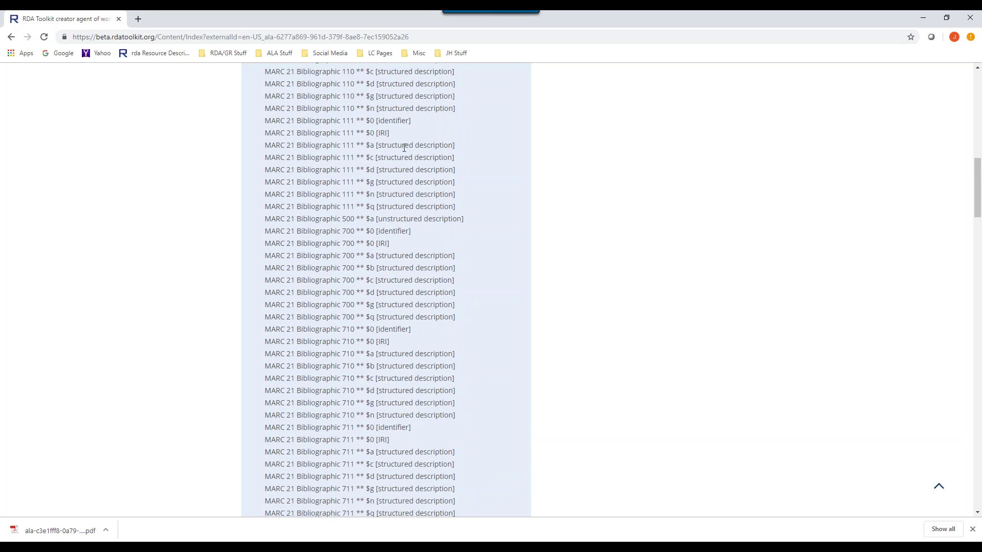
scroll(452, 207, "up", 4)
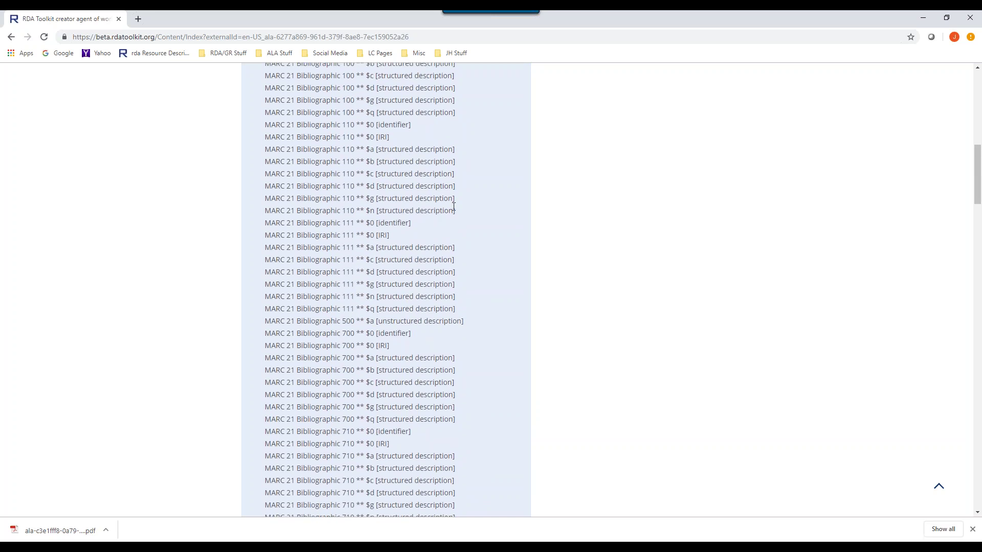
scroll(453, 207, "down", 1)
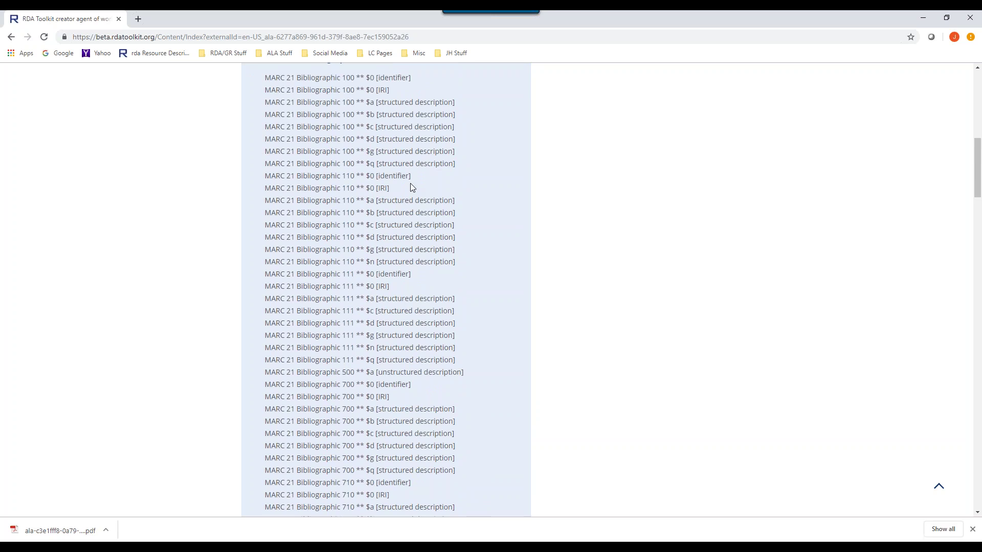
scroll(496, 215, "down", 2)
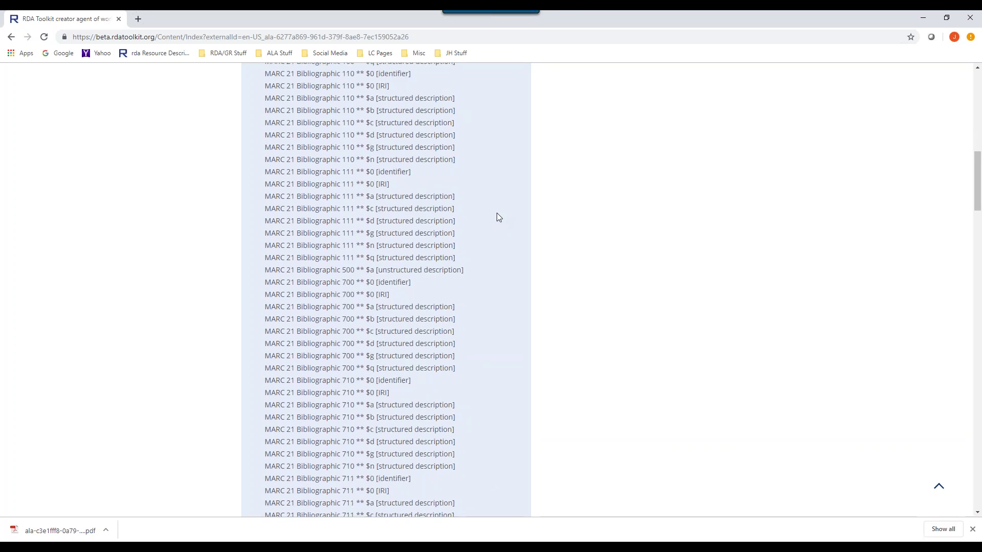
scroll(497, 214, "down", 3)
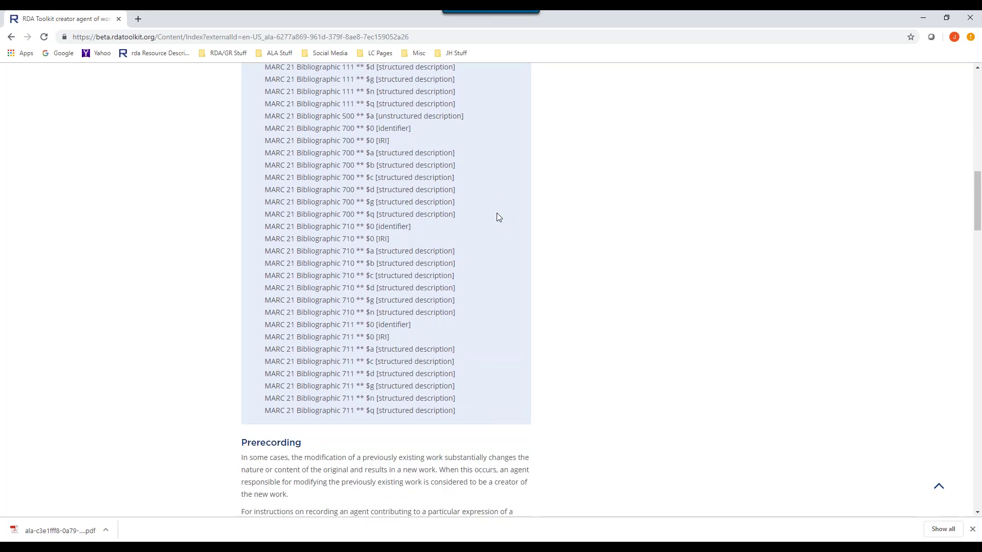
scroll(498, 217, "down", 2)
scroll(496, 217, "up", 15)
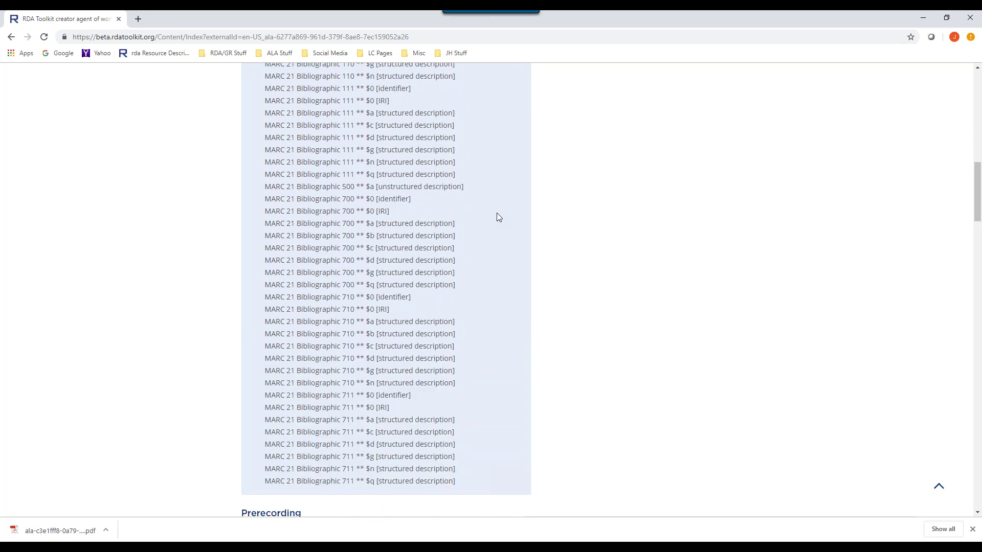
left_click(252, 265)
- Collapse Dublin Core Terms and move down to the Recording guidance
left_click(254, 233)
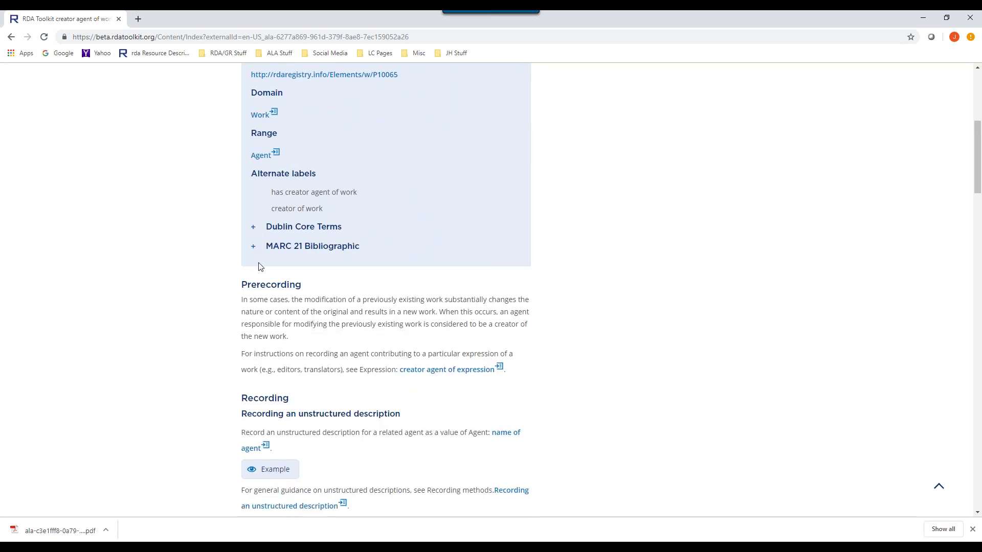
scroll(464, 243, "down", 1)
scroll(465, 245, "down", 1)
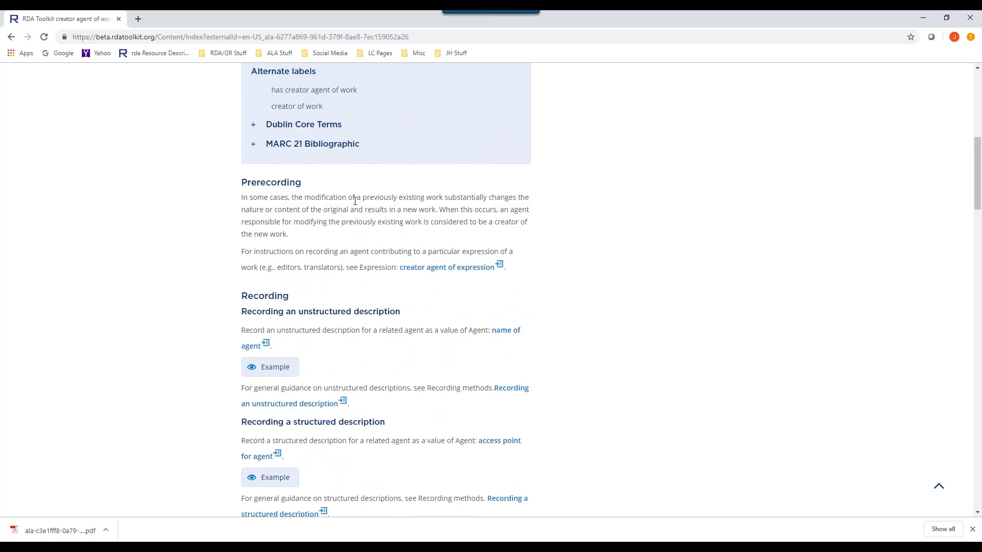
scroll(625, 208, "down", 1)
scroll(625, 209, "down", 1)
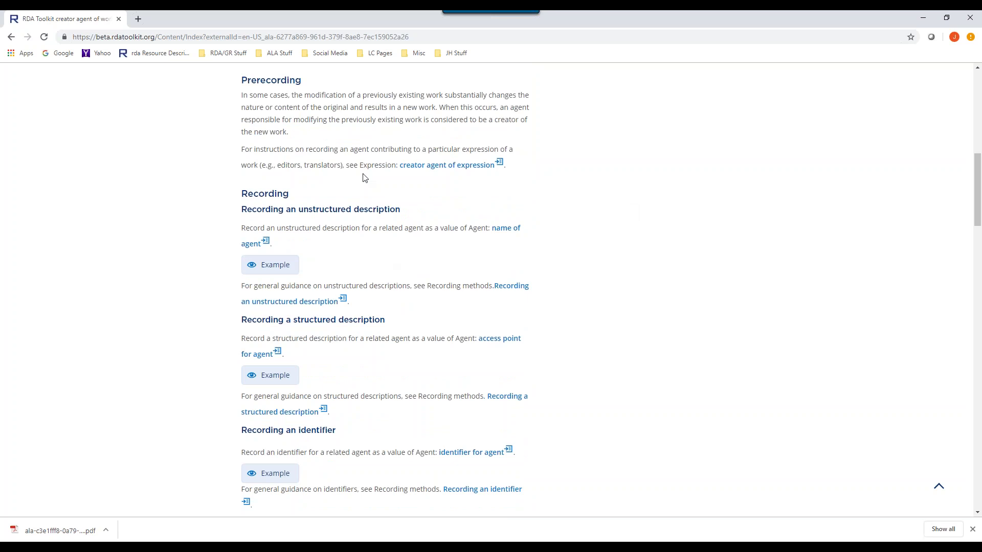
scroll(530, 198, "down", 1)
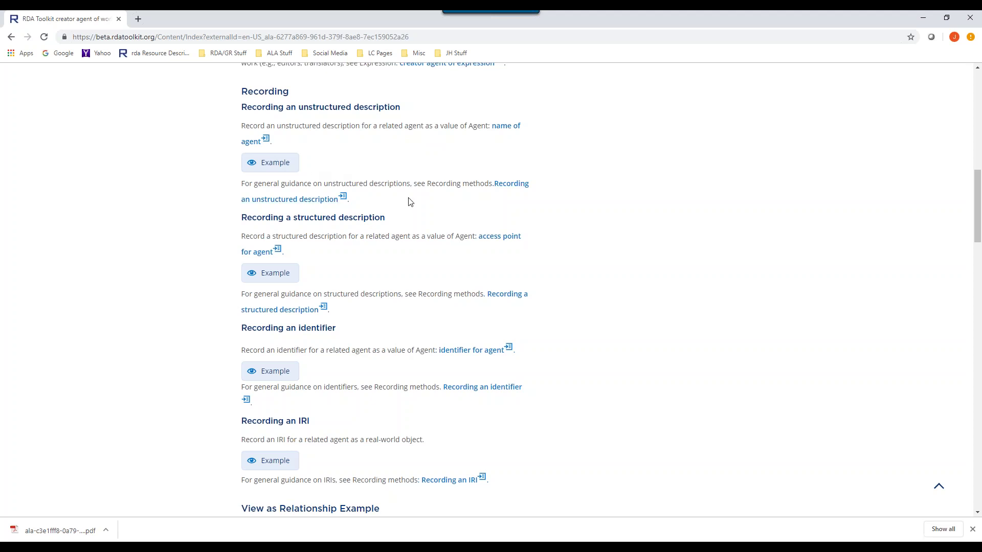
- Expand the unstructured, structured, identifier and IRI Recording examples
left_click(273, 164)
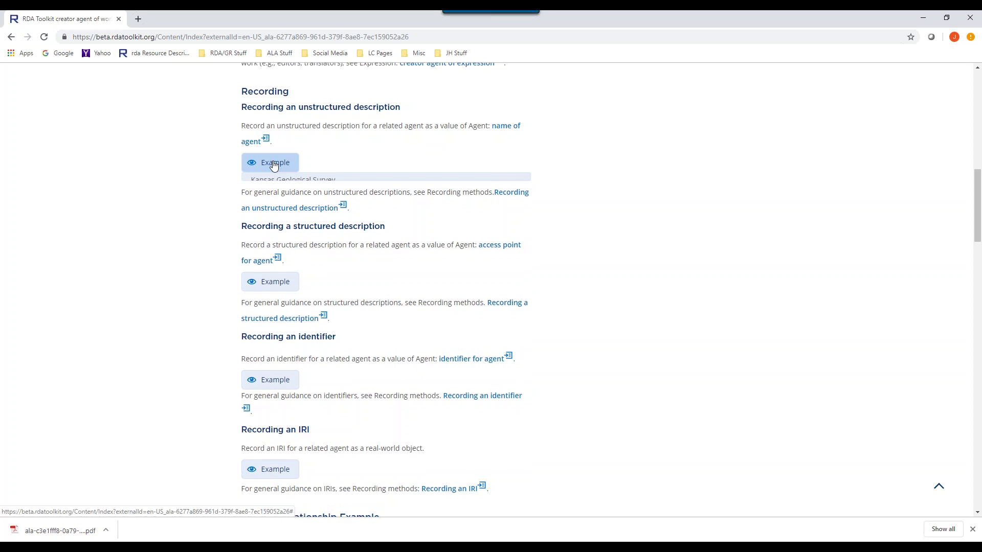
left_click(270, 302)
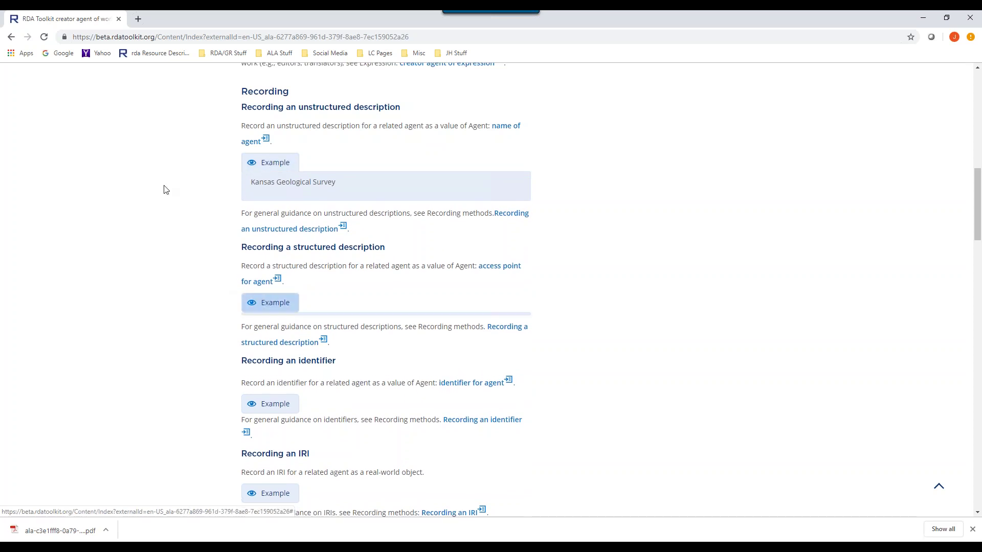
scroll(587, 260, "down", 2)
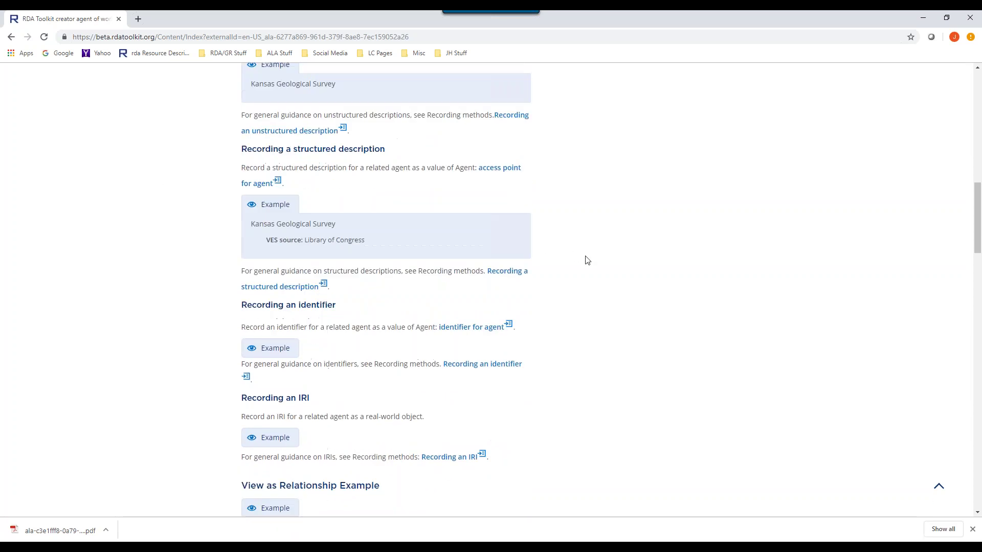
left_click(285, 345)
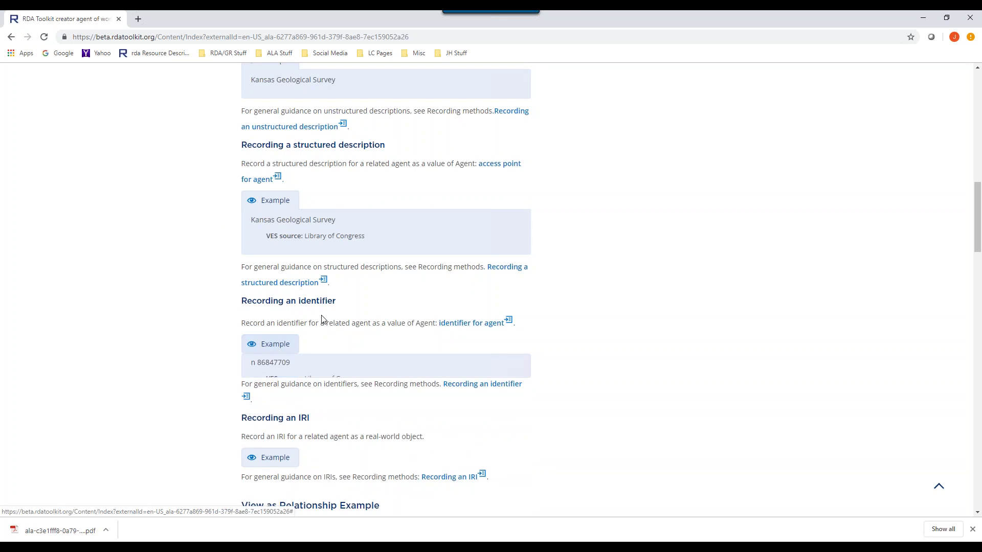
scroll(322, 319, "down", 2)
left_click(288, 376)
- Read on to Related Elements, where related agent of work is listed as broader
scroll(511, 348, "up", 5)
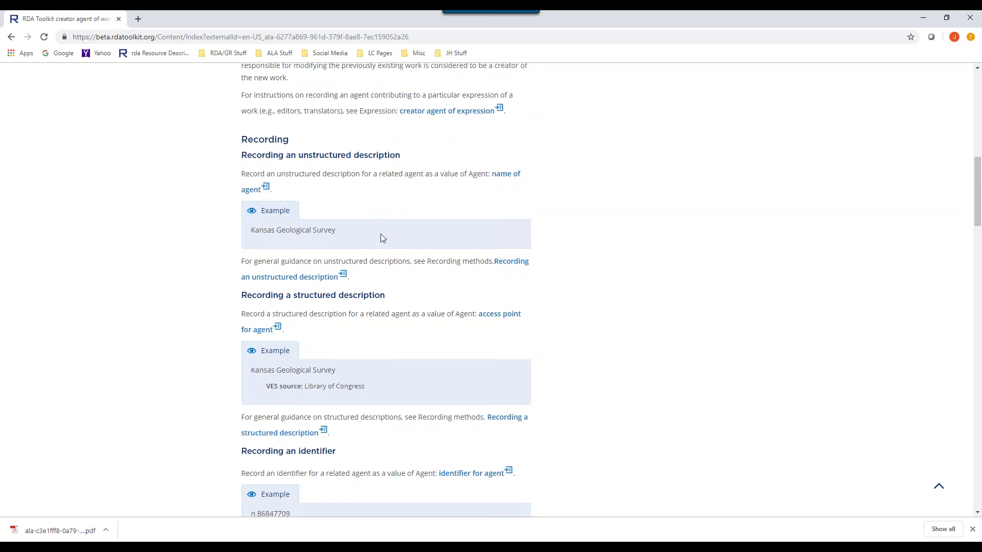
scroll(353, 236, "down", 3)
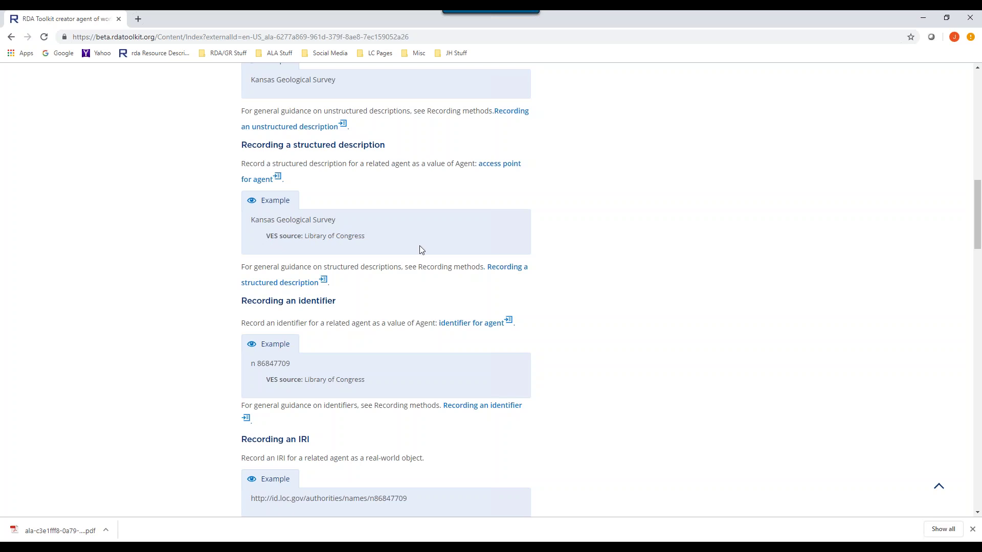
scroll(417, 252, "down", 3)
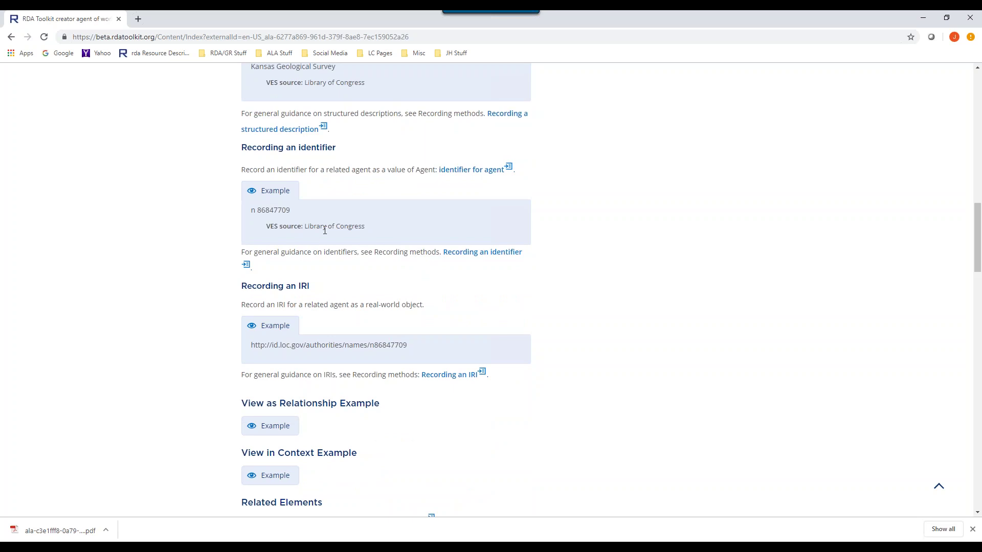
scroll(325, 230, "down", 2)
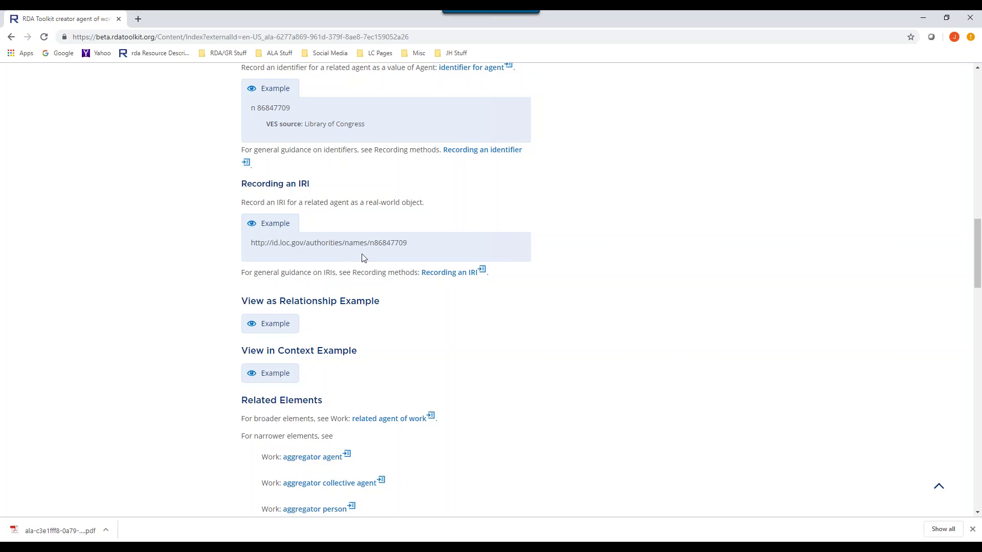
scroll(416, 257, "up", 1)
scroll(416, 261, "up", 5)
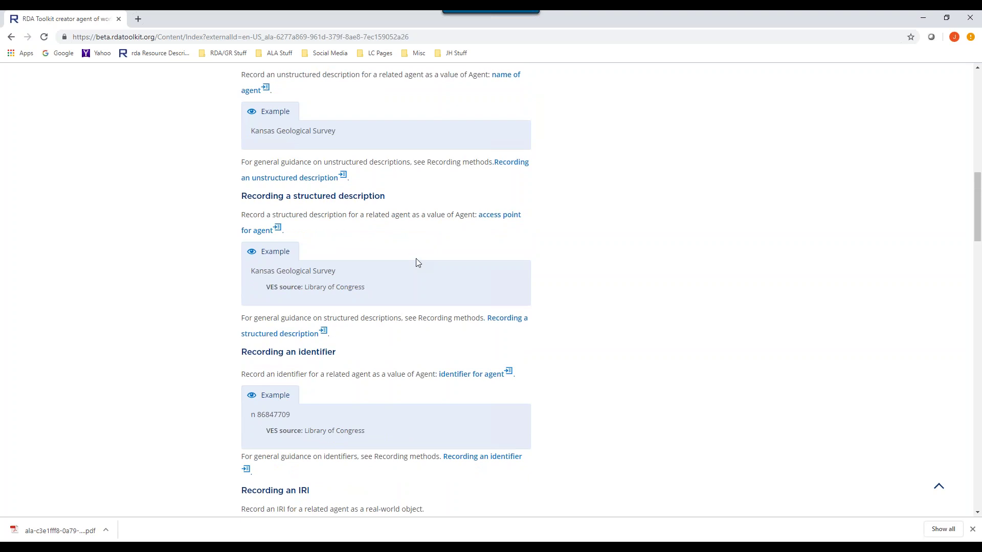
scroll(416, 258, "down", 1)
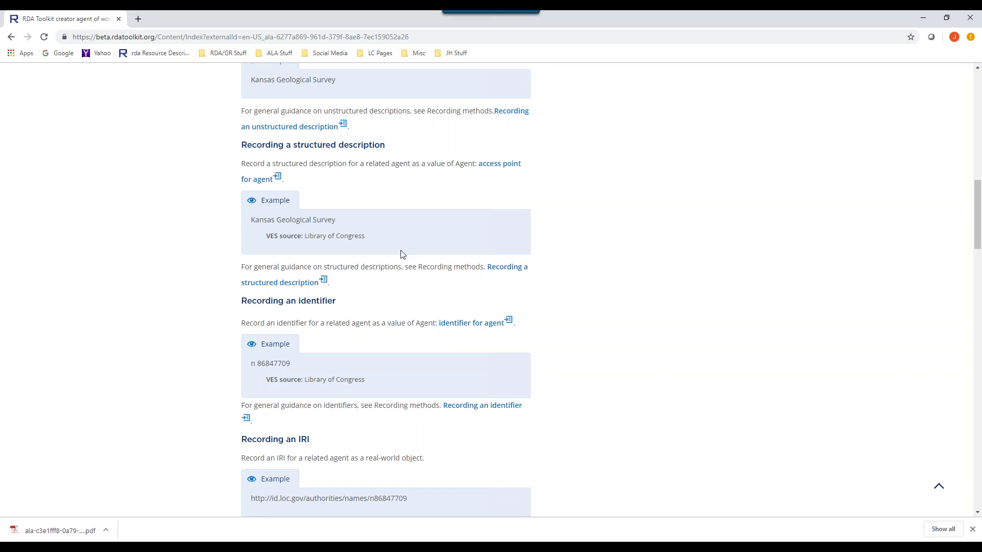
scroll(401, 254, "down", 3)
scroll(401, 254, "down", 4)
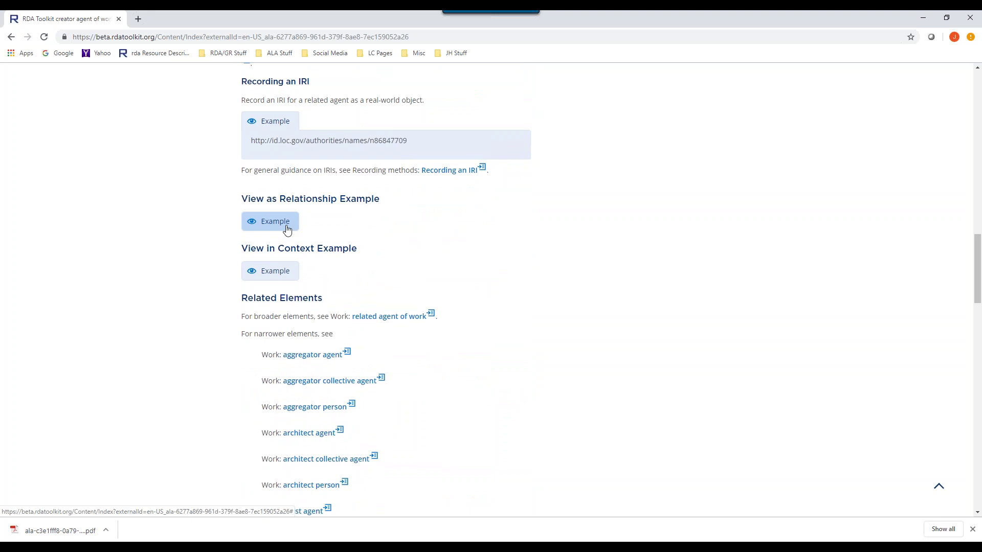
- Expand the relationship diagram: Bern (Switzerland : Canton). Notariatsgesetz has creator Bern
left_click(287, 230)
scroll(637, 286, "down", 2)
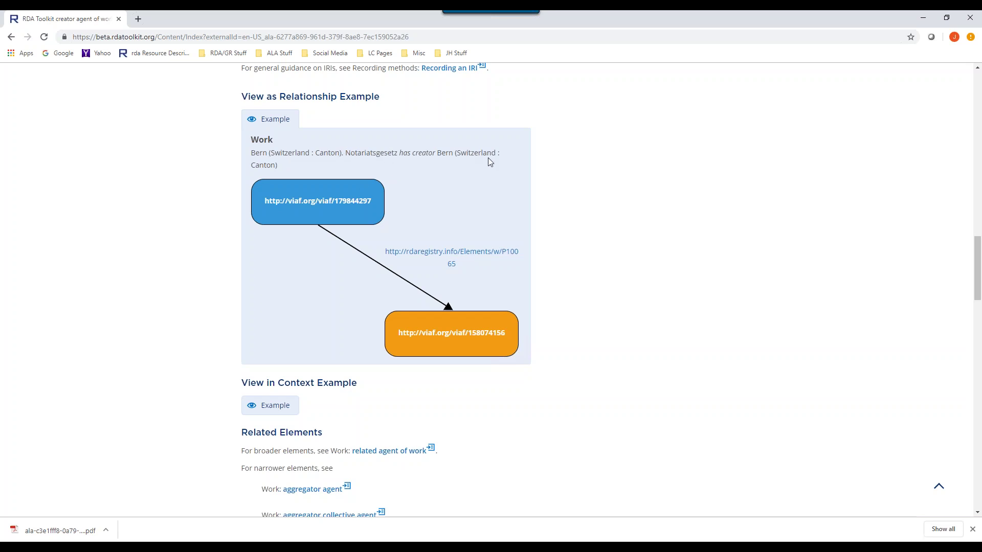
scroll(576, 223, "up", 1)
scroll(576, 225, "up", 2)
scroll(577, 226, "down", 3)
scroll(533, 311, "down", 3)
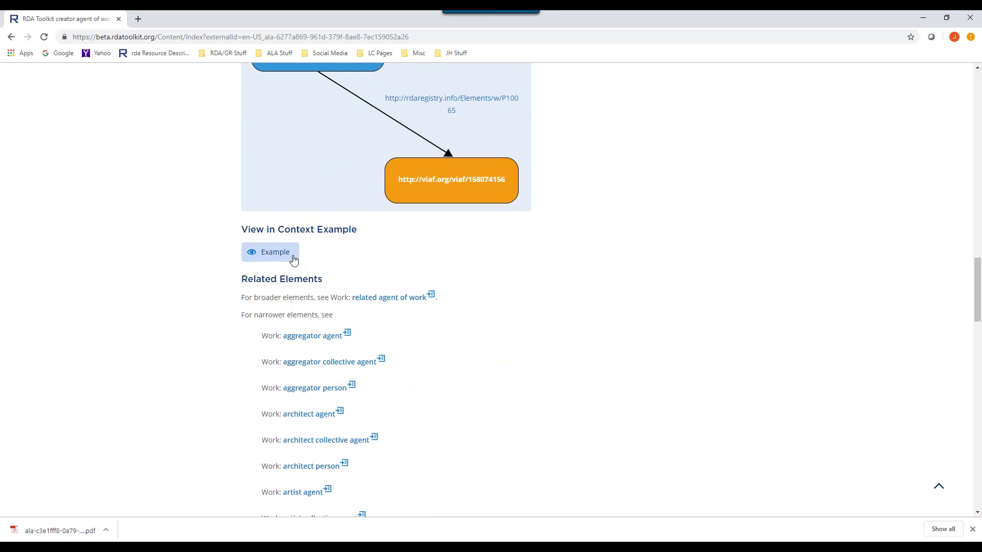
- Expand the in-context example for the 1979 installation 'The gates' to show its two creator entries
left_click(285, 254)
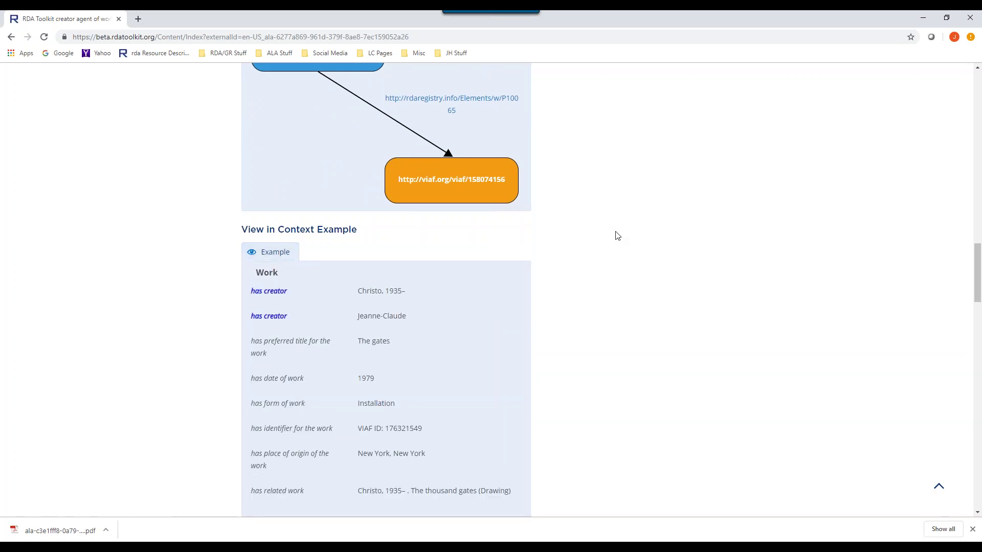
scroll(618, 241, "down", 2)
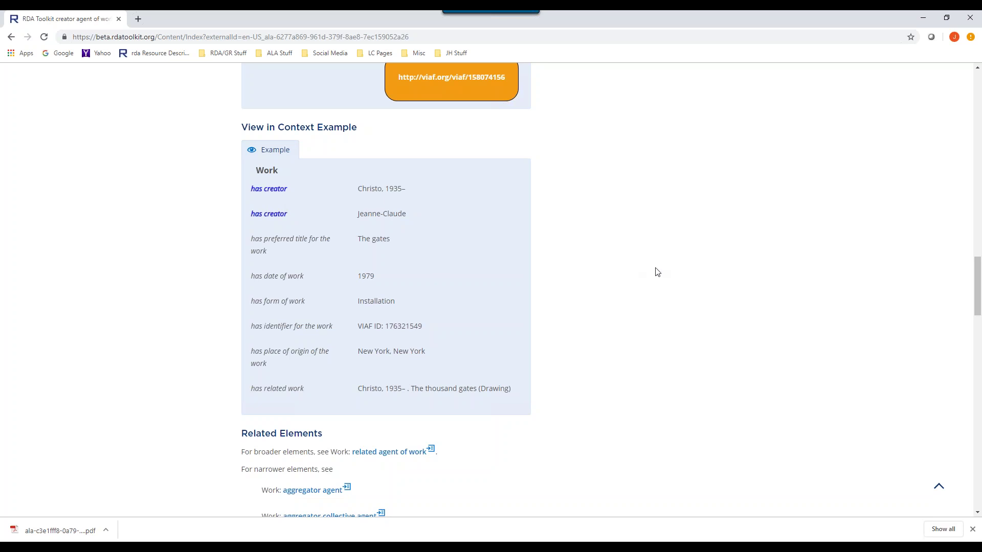
scroll(657, 271, "down", 3)
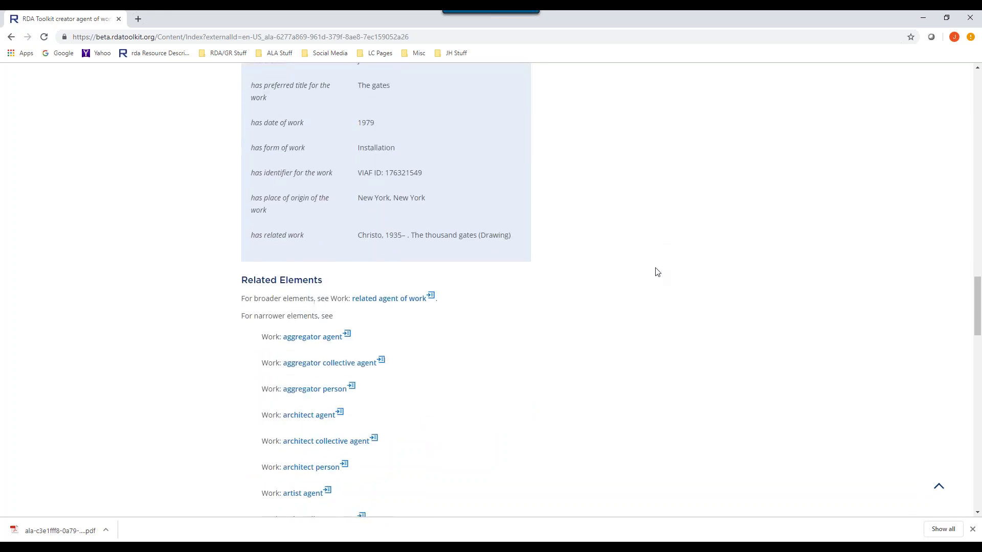
scroll(657, 270, "down", 3)
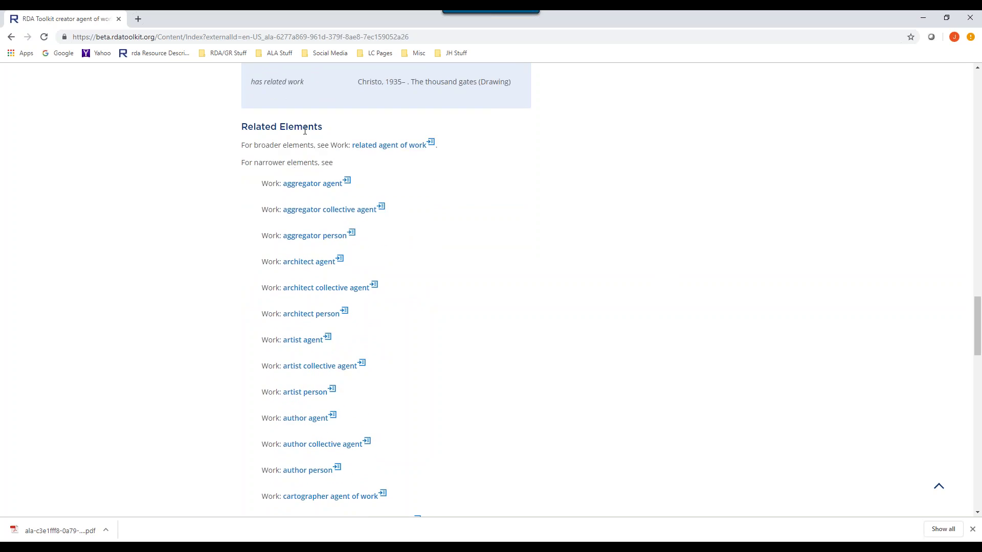
scroll(493, 239, "down", 6)
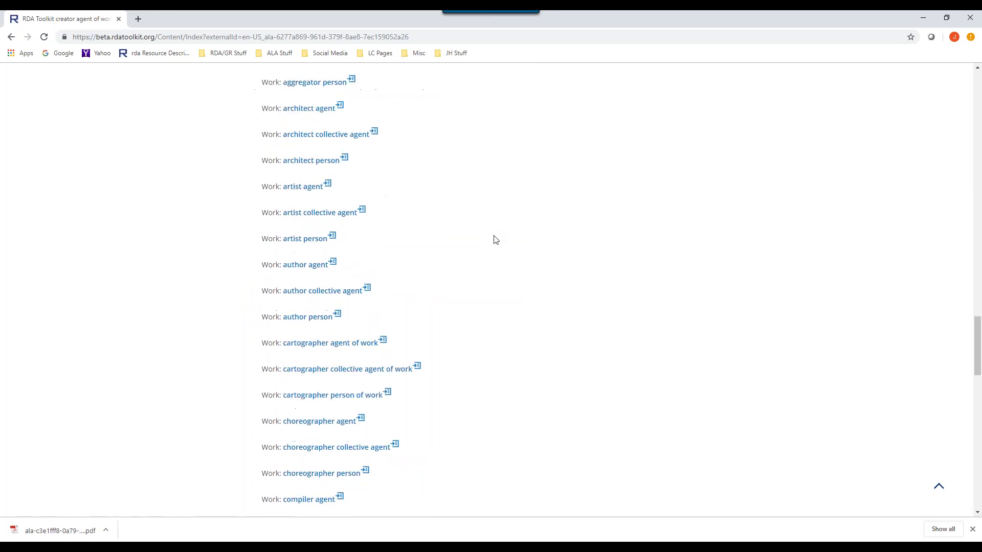
scroll(499, 238, "down", 16)
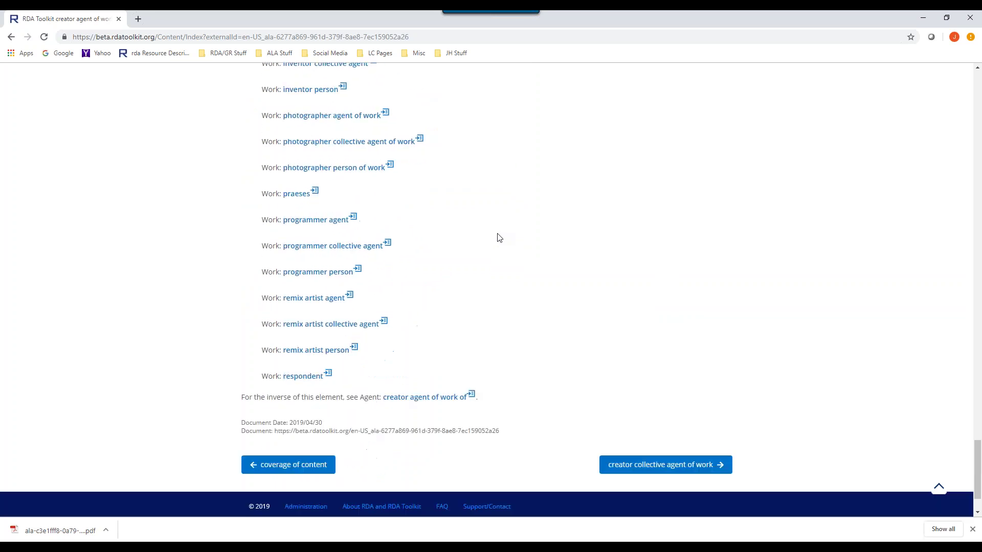
scroll(499, 236, "up", 3)
scroll(499, 236, "down", 3)
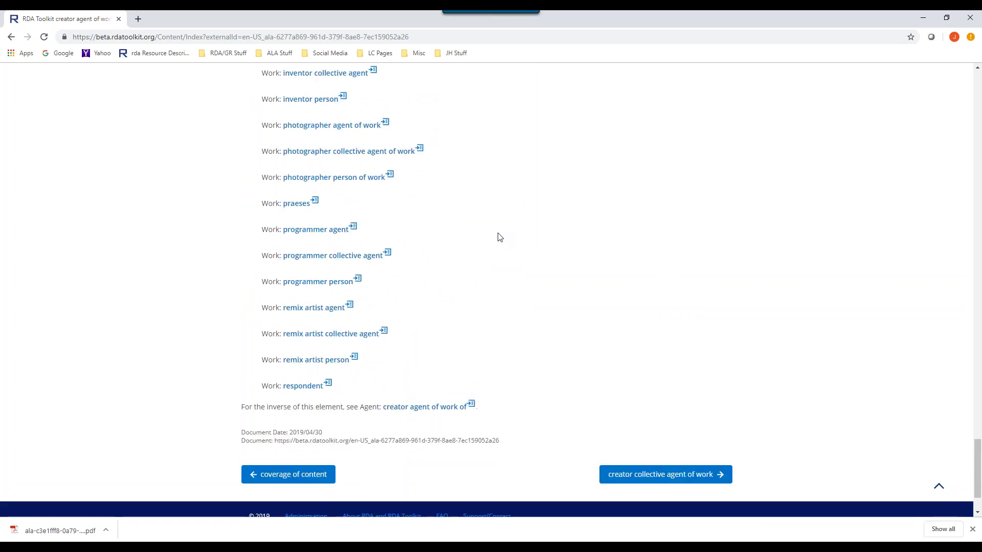
scroll(498, 237, "down", 2)
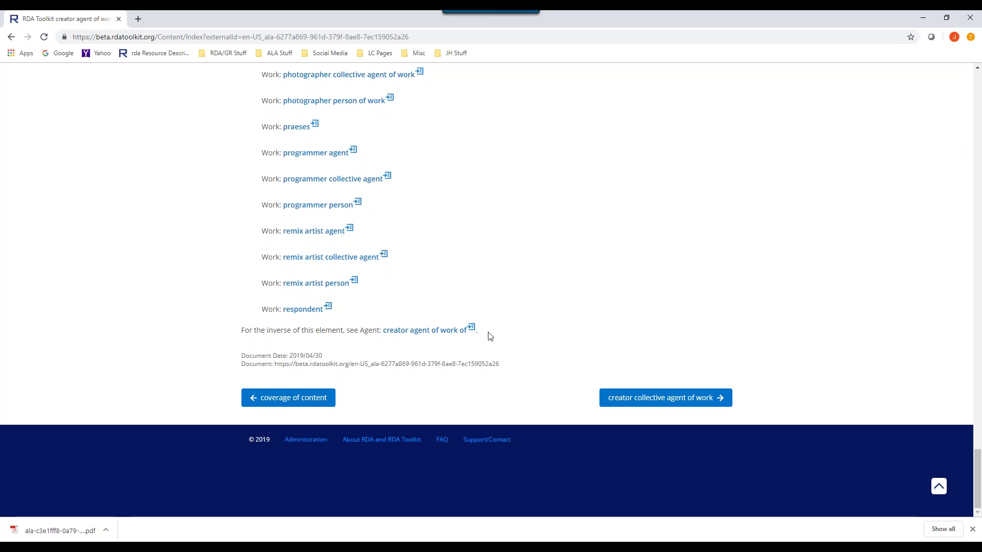
scroll(523, 346, "up", 1)
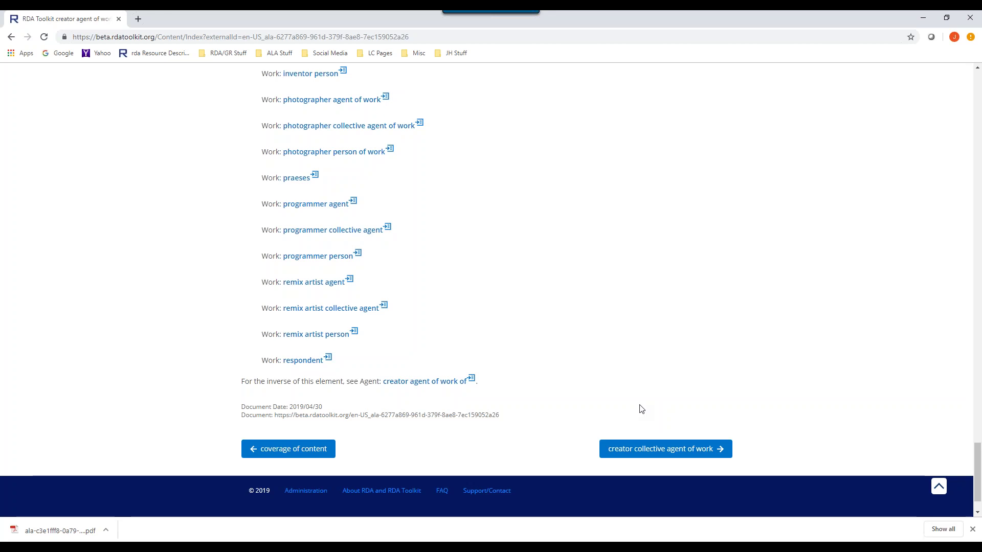
scroll(580, 362, "up", 6)
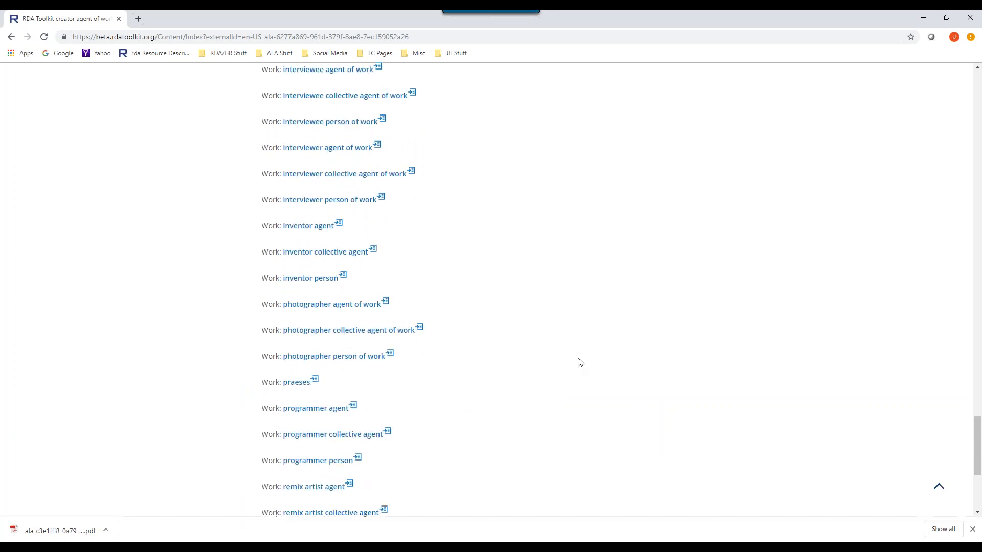
scroll(580, 362, "up", 18)
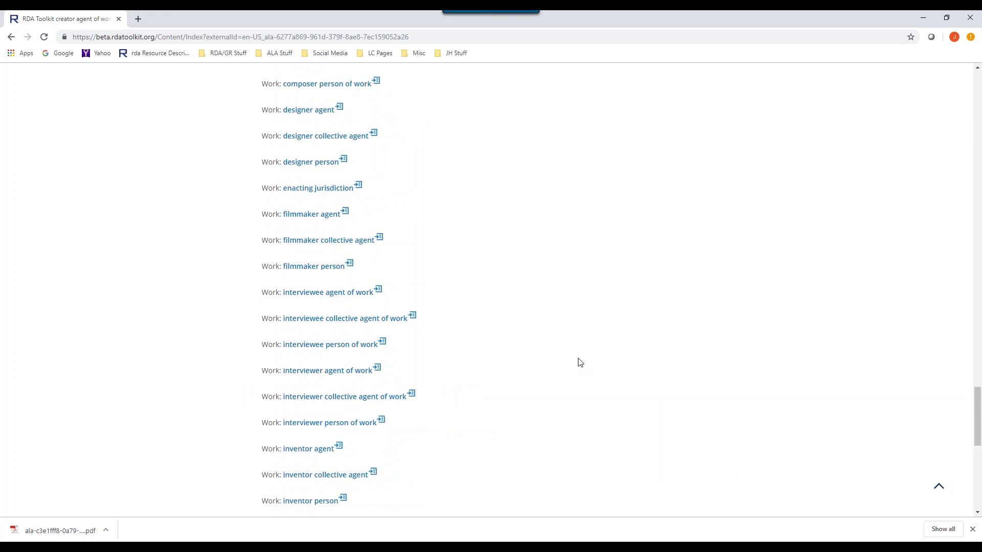
scroll(581, 351, "up", 20)
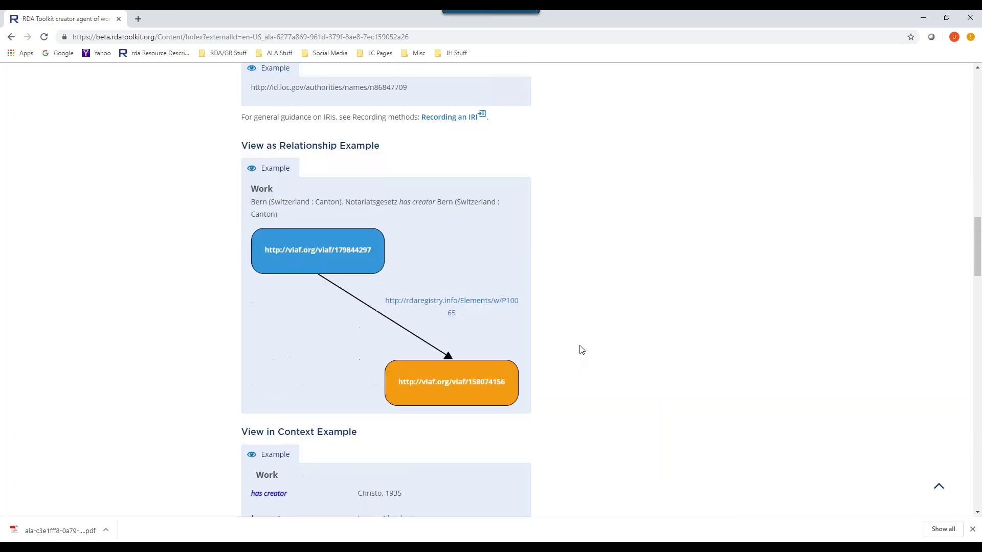
scroll(581, 350, "up", 3)
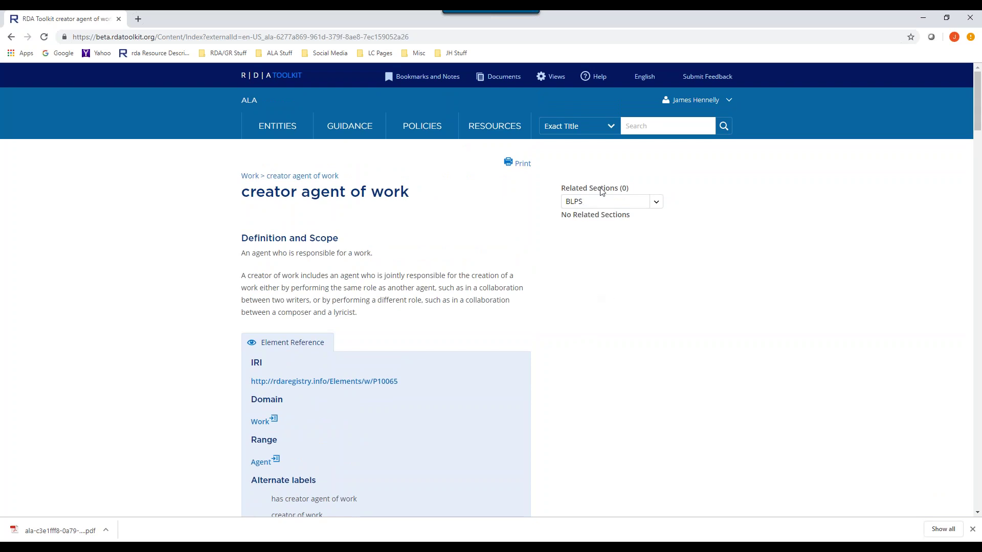
- Switch Related Sections from BLPS to LCPCC_PS, which finds no related sections
left_click(656, 204)
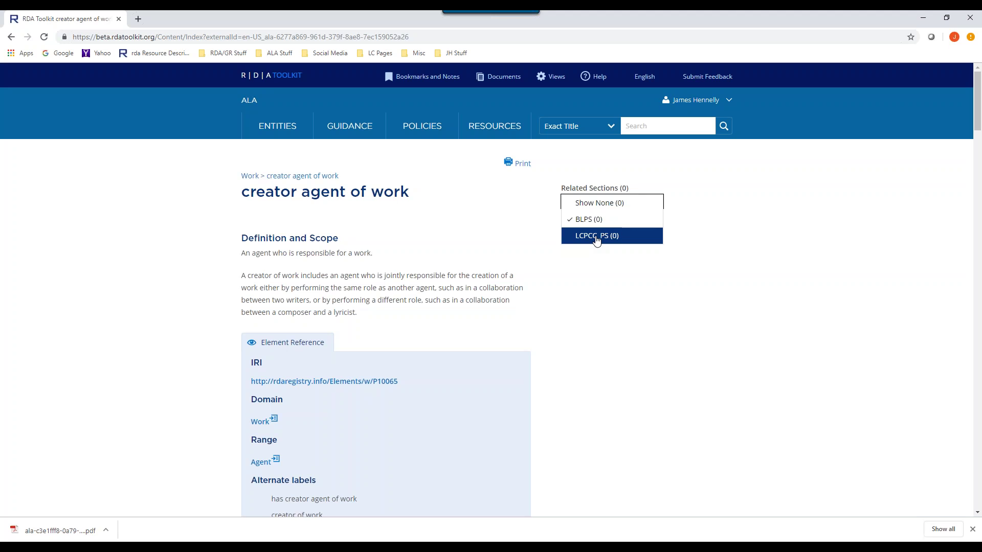
left_click(596, 240)
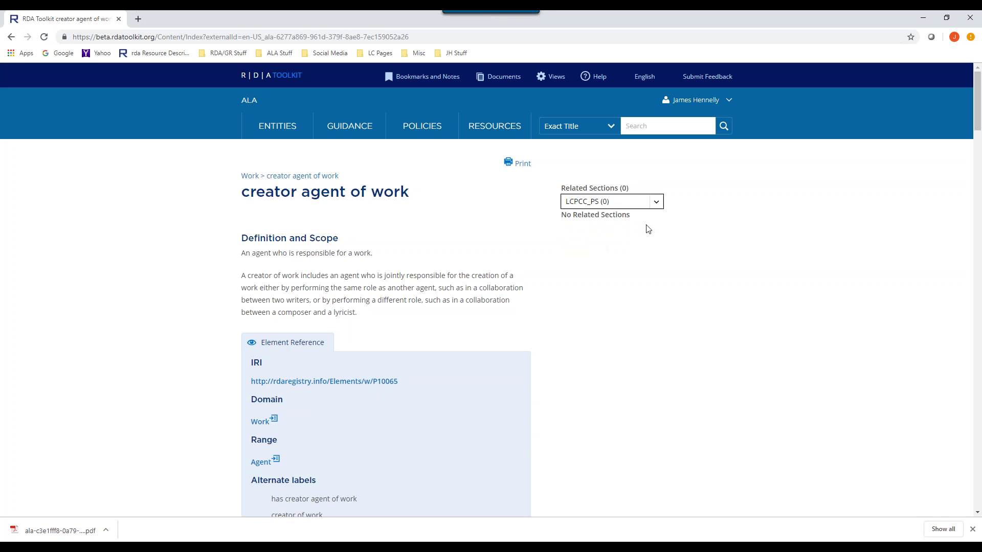
scroll(652, 252, "down", 3)
scroll(655, 251, "down", 3)
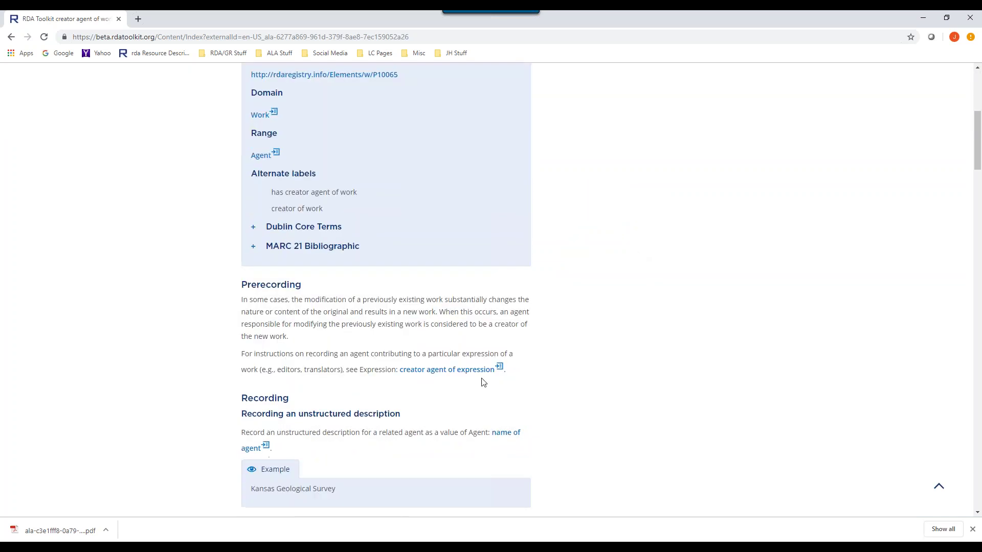
left_click(499, 367)
scroll(696, 302, "down", 3)
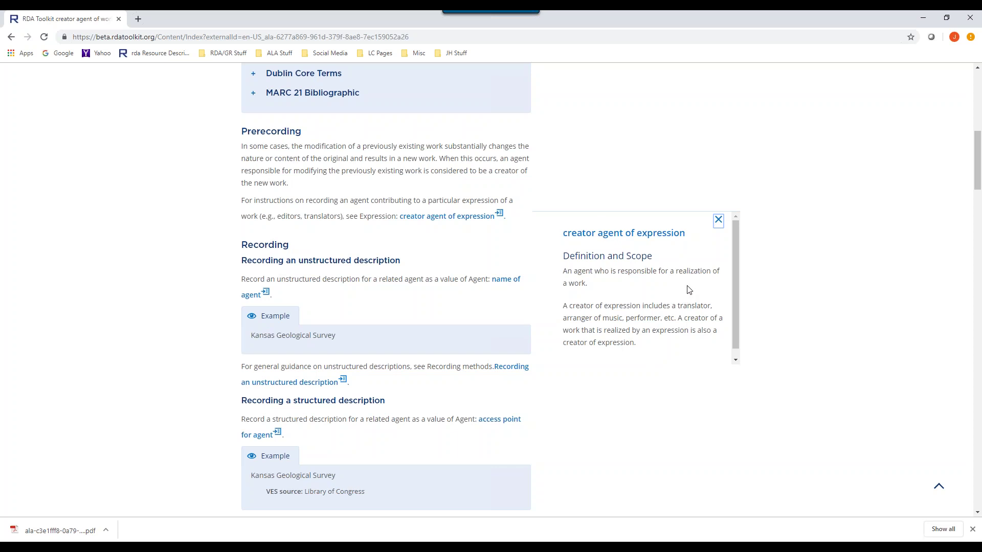
scroll(686, 291, "down", 1)
scroll(687, 288, "up", 1)
left_click(718, 220)
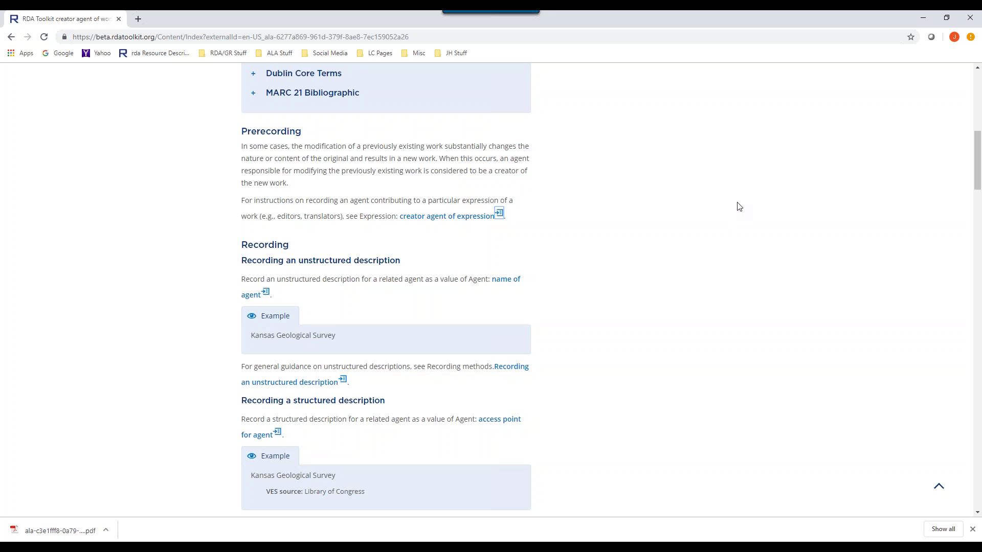
scroll(738, 206, "up", 10)
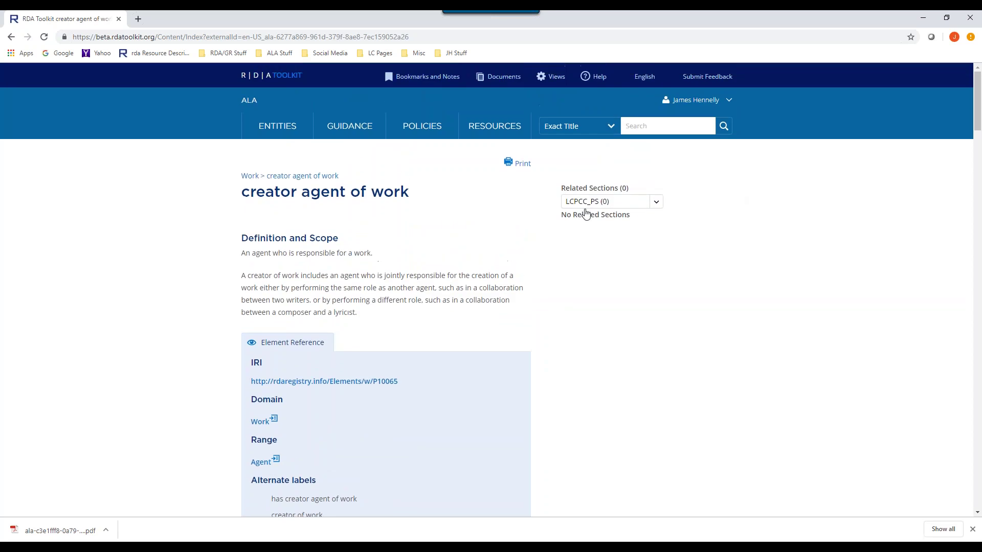
left_click(611, 127)
left_click(588, 143)
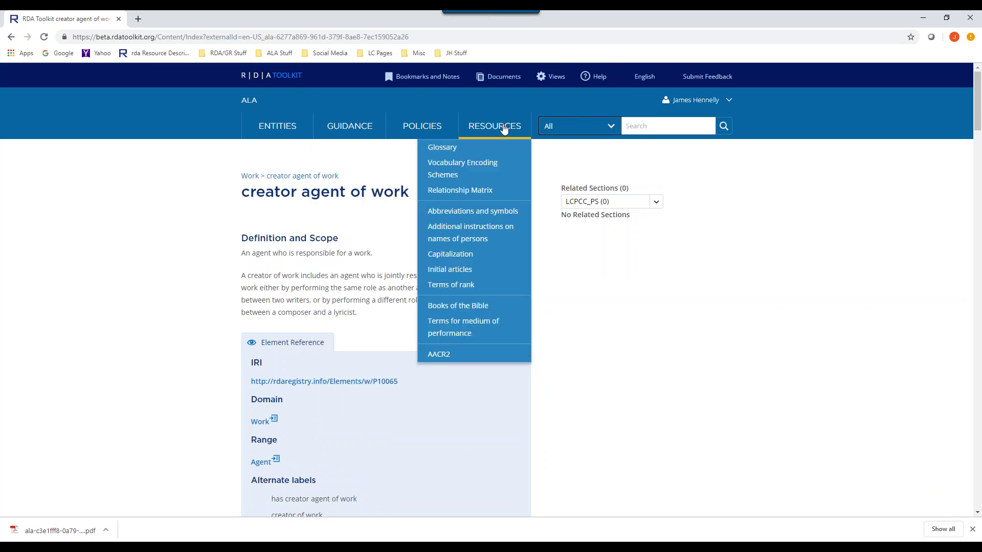
mouse_move(500, 127)
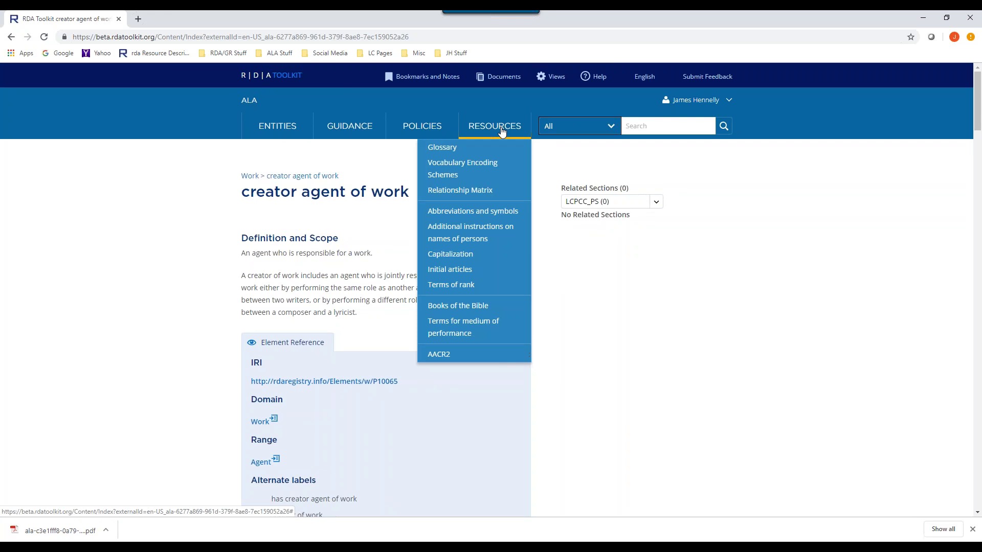
left_click(455, 148)
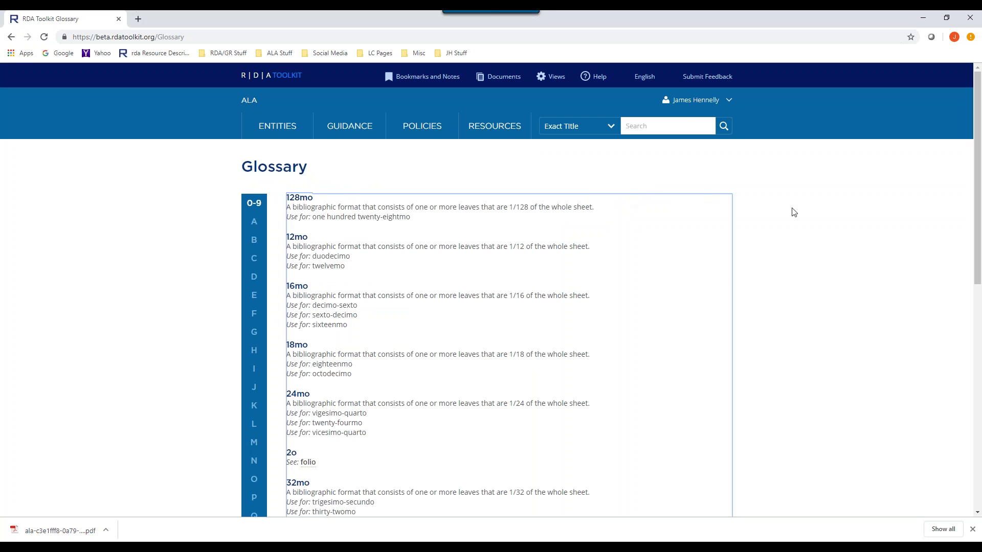
left_click(170, 224)
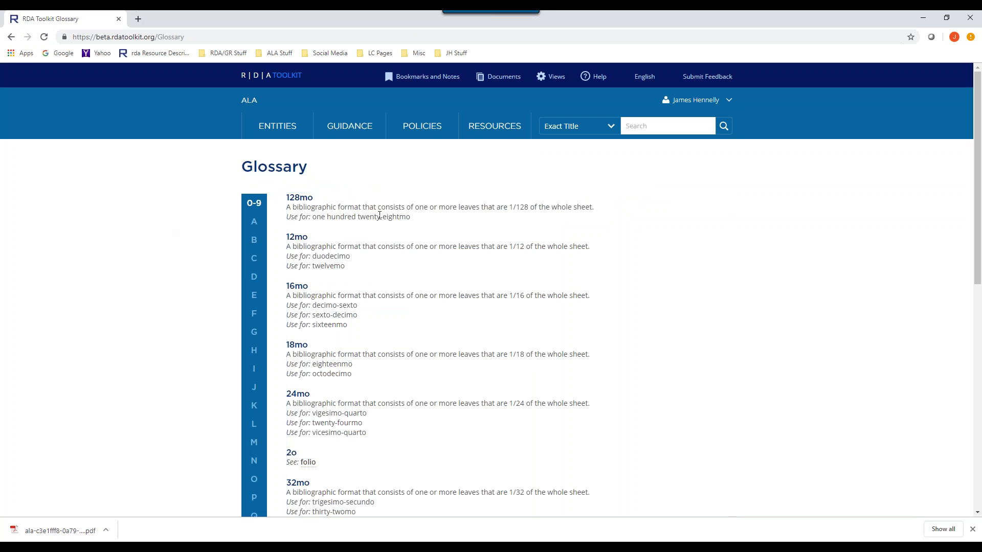
scroll(512, 228, "down", 4)
scroll(511, 226, "up", 2)
scroll(562, 220, "down", 4)
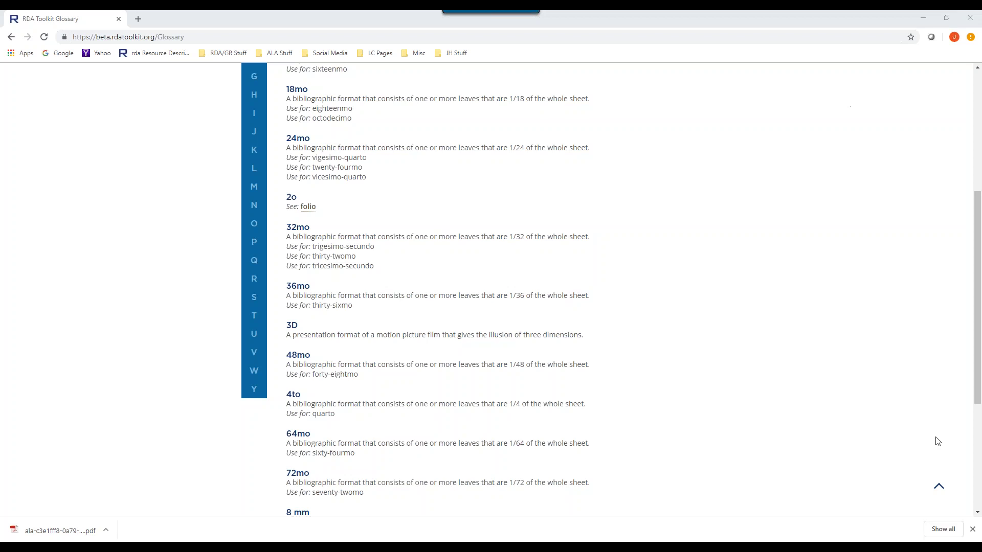
scroll(915, 386, "down", 1)
scroll(916, 386, "down", 4)
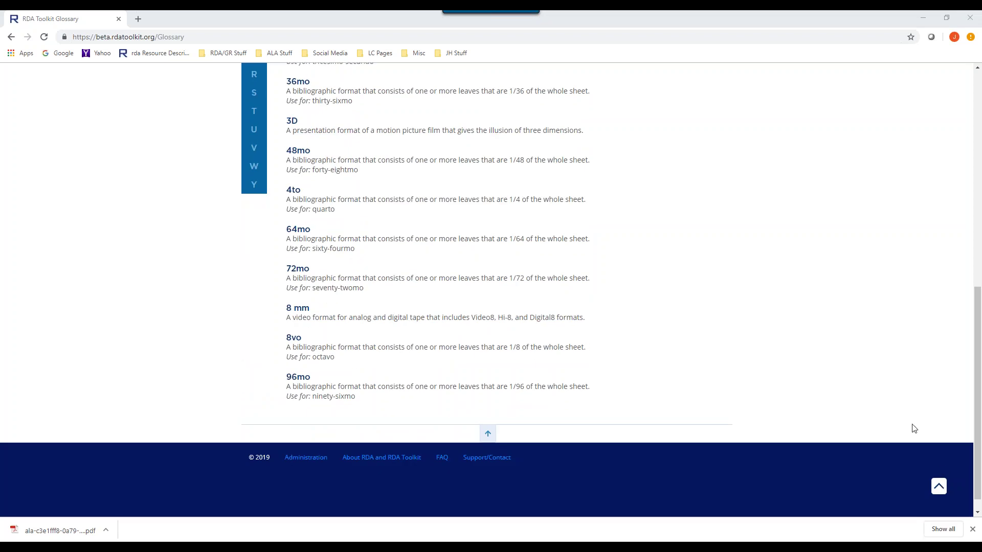
scroll(910, 407, "up", 5)
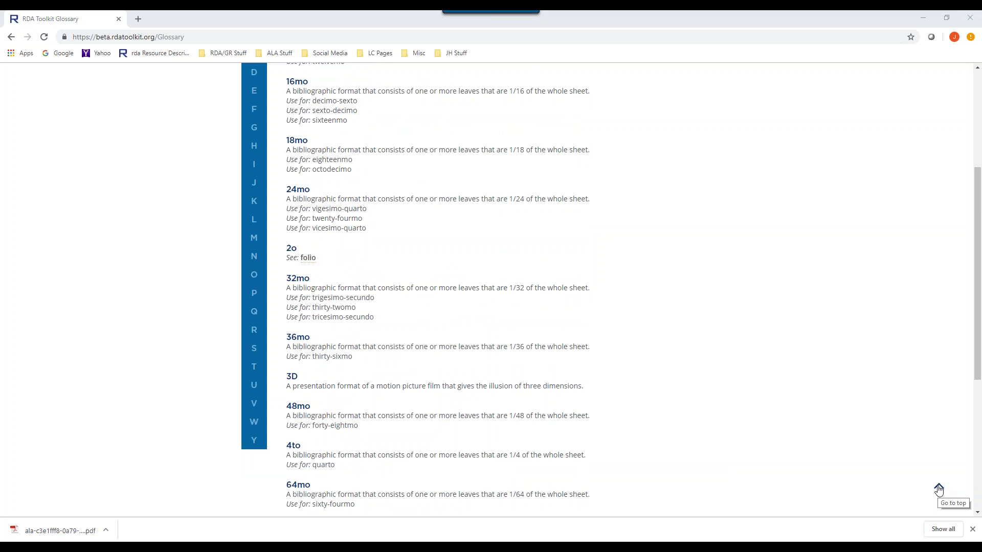
left_click(939, 490)
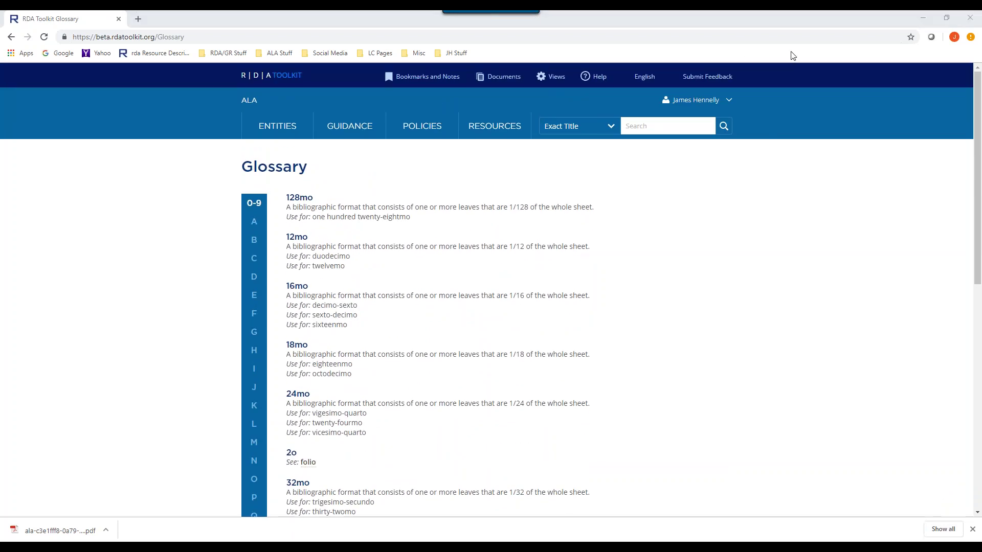
scroll(467, 274, "down", 3)
scroll(491, 250, "down", 3)
scroll(492, 249, "down", 2)
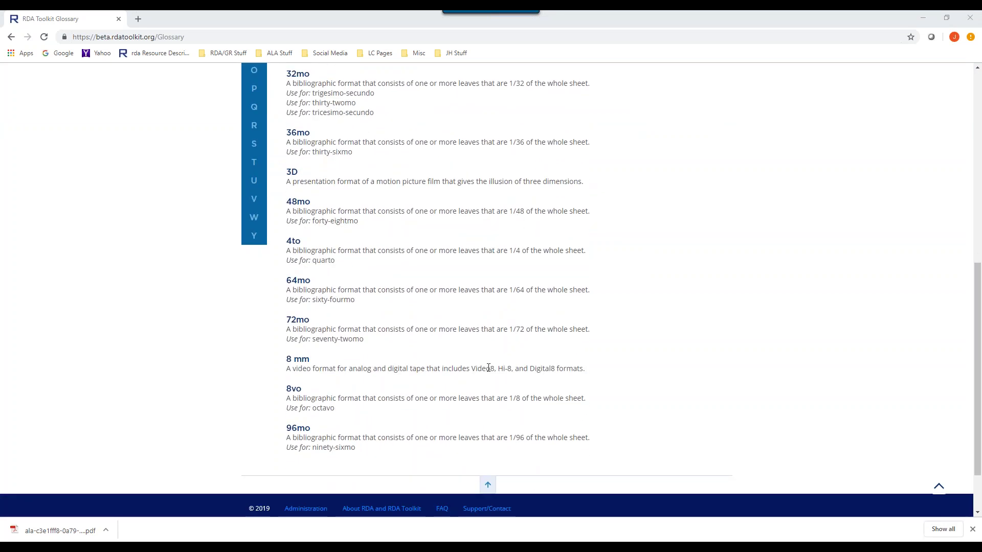
scroll(466, 307, "up", 6)
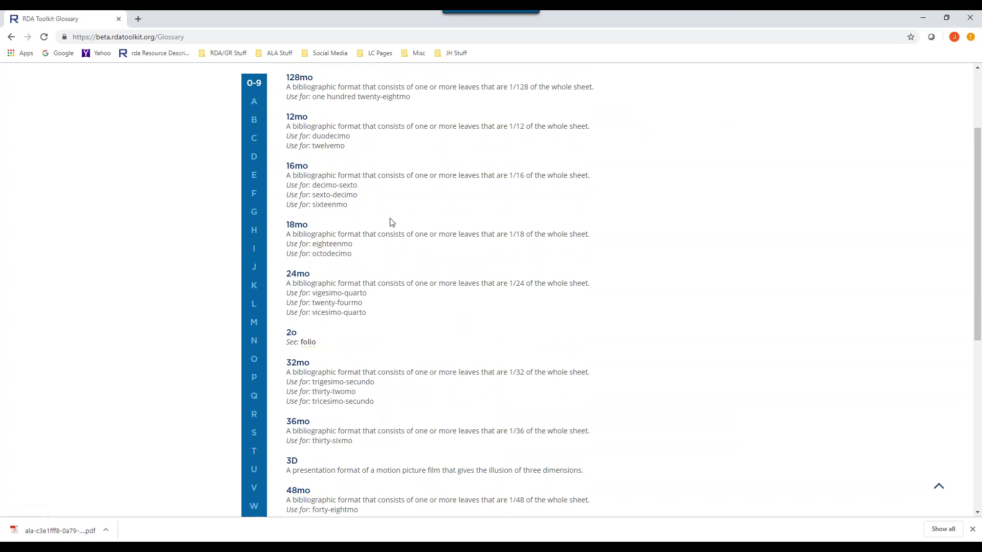
- List the Glossary's A terms, browse them, and return to the top of the list
left_click(254, 109)
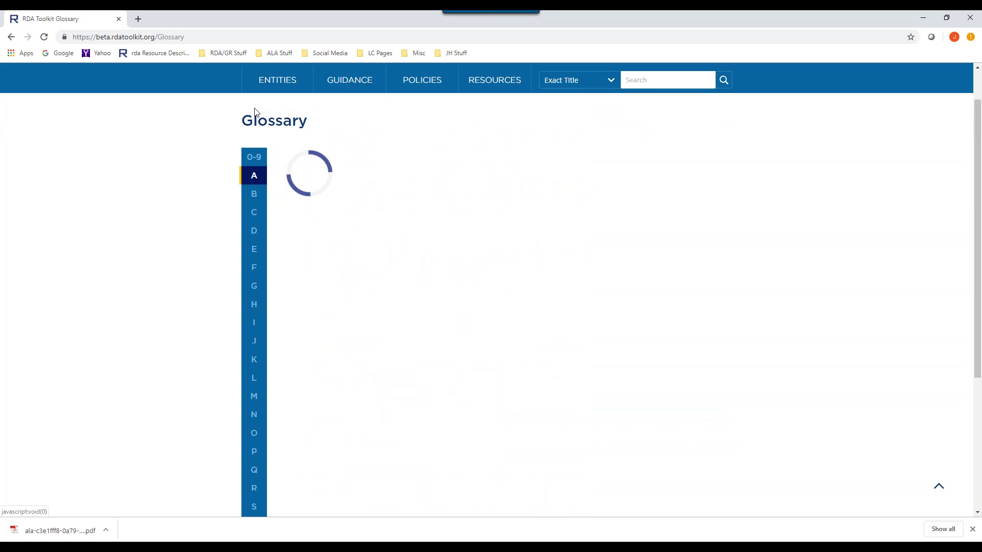
scroll(537, 208, "down", 20)
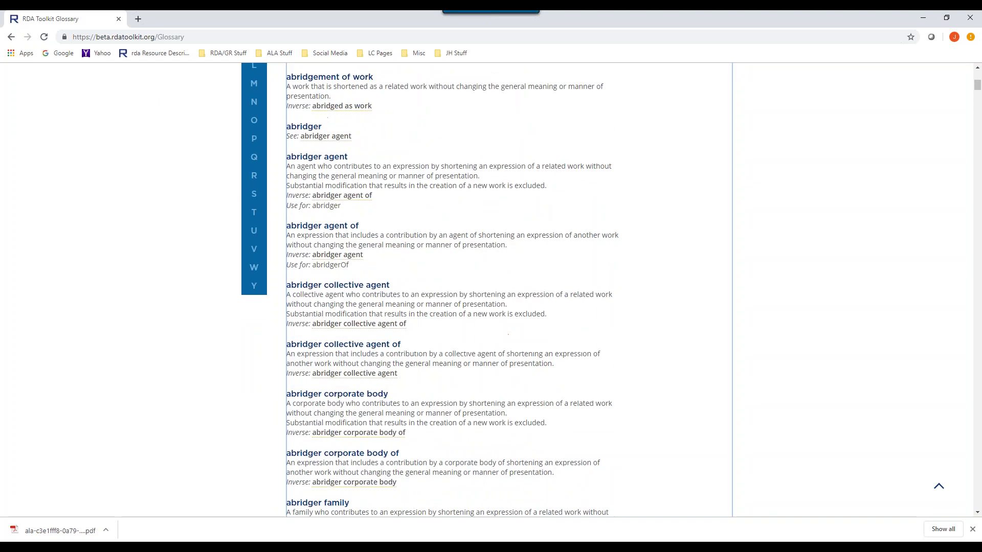
scroll(536, 286, "down", 19)
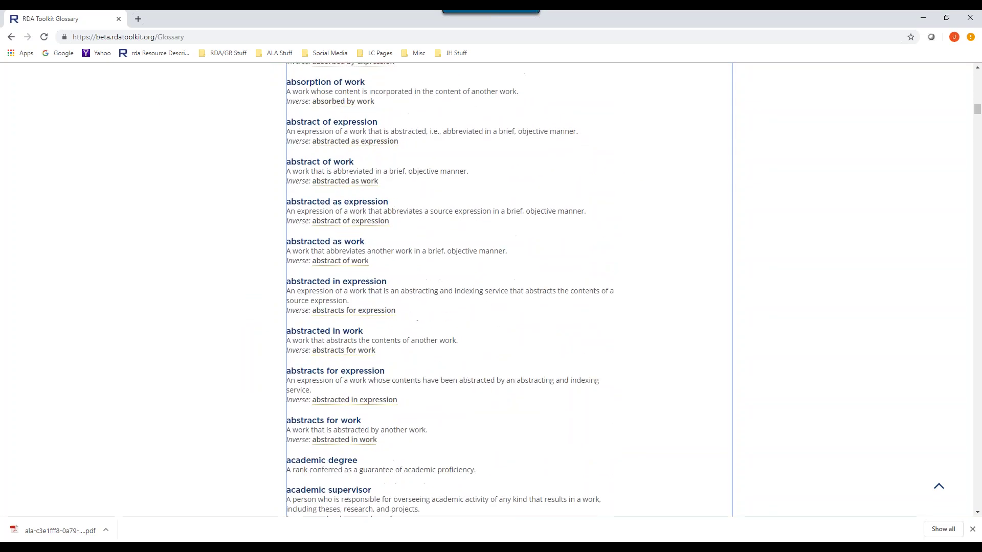
scroll(537, 287, "down", 9)
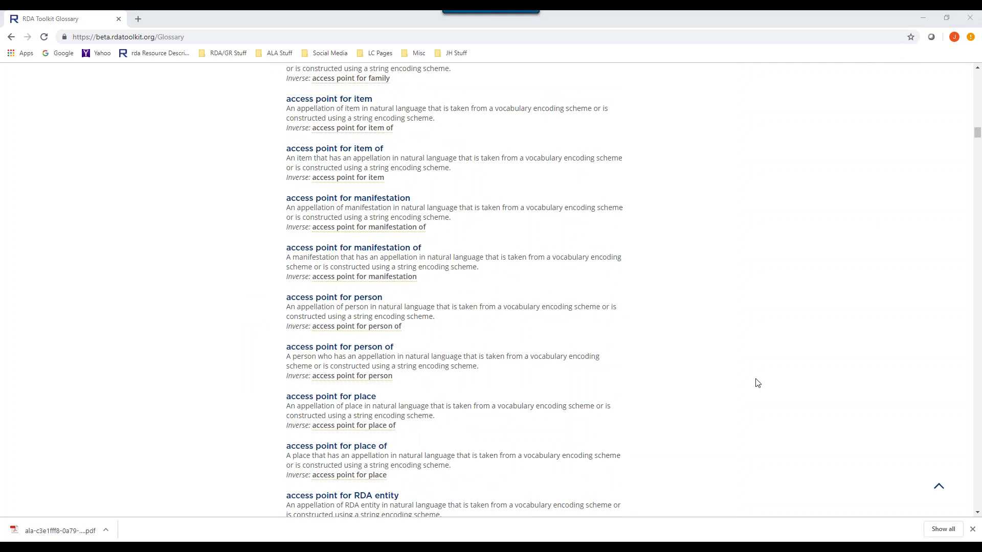
left_click(939, 486)
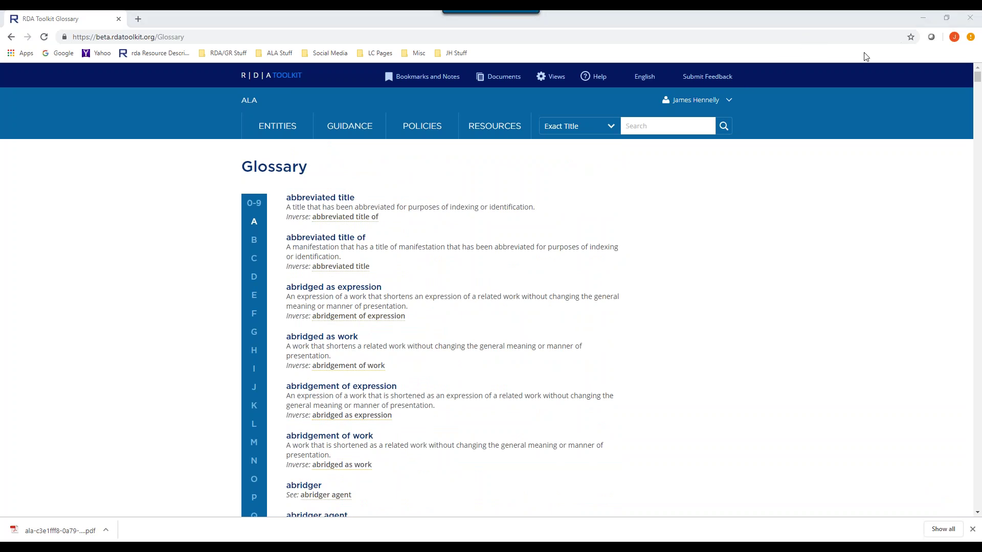
- Open the full 'abbreviated title of' entry, then return to the Glossary's A terms
left_click(313, 240)
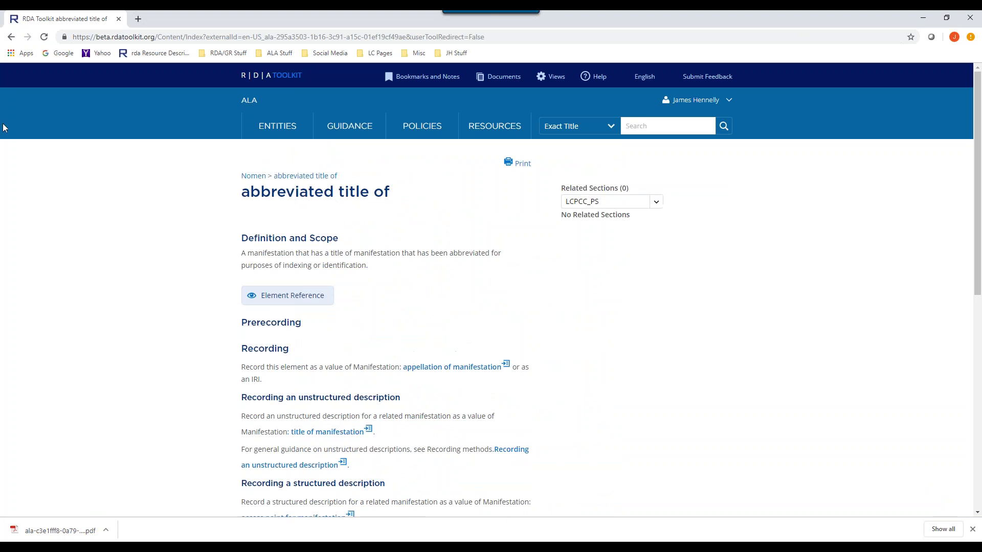
left_click(10, 37)
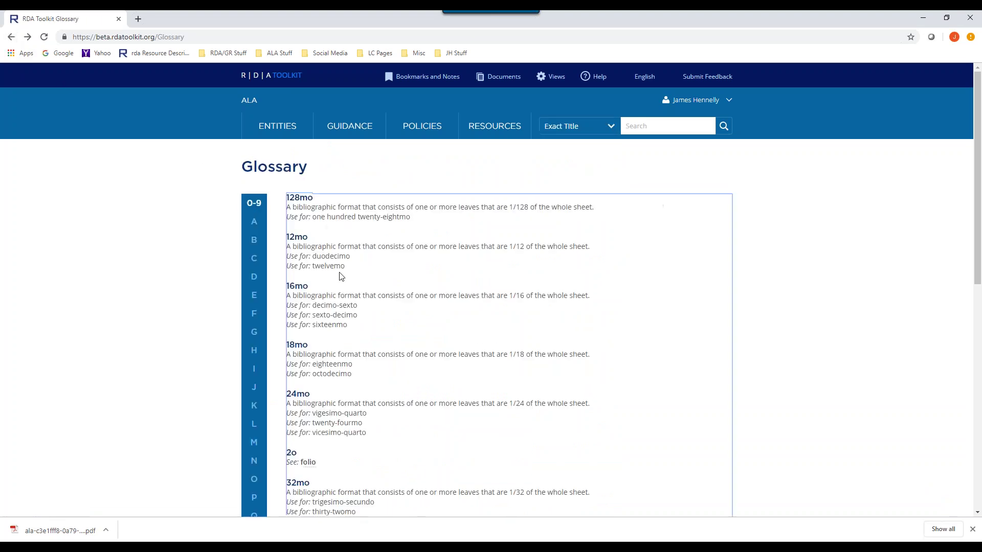
left_click(249, 219)
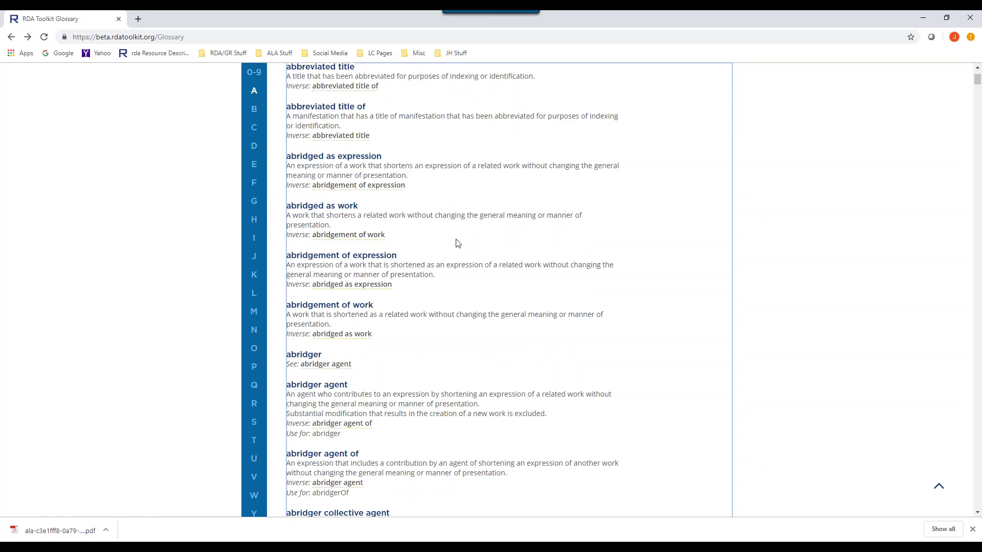
scroll(457, 243, "down", 4)
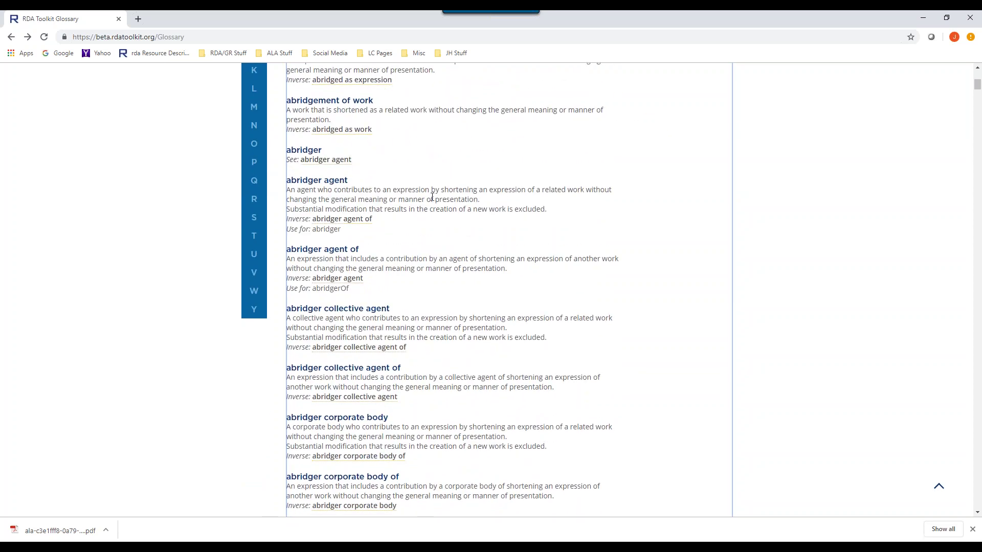
scroll(479, 228, "down", 2)
scroll(437, 234, "up", 6)
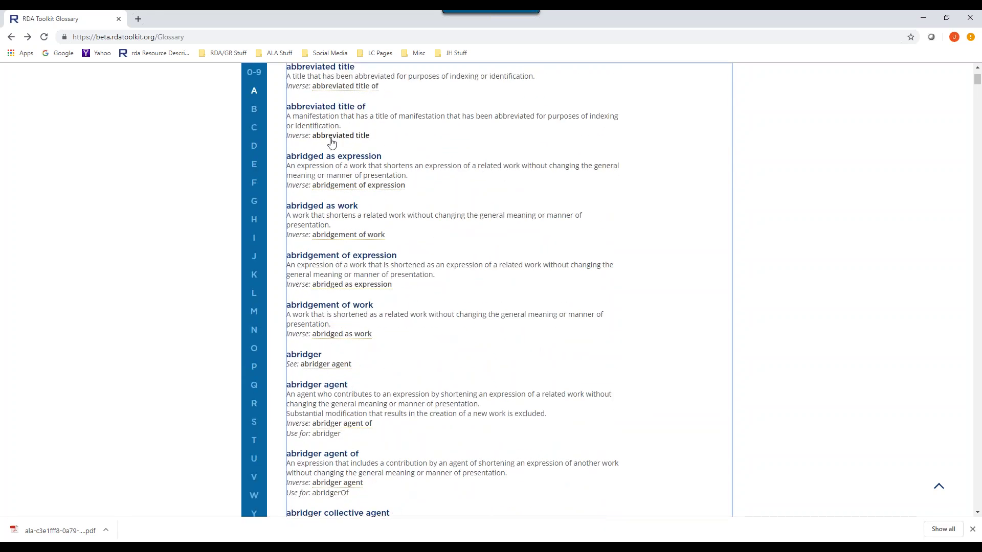
- Preview the definition of abbreviated title from its link in the A list
left_click(337, 138)
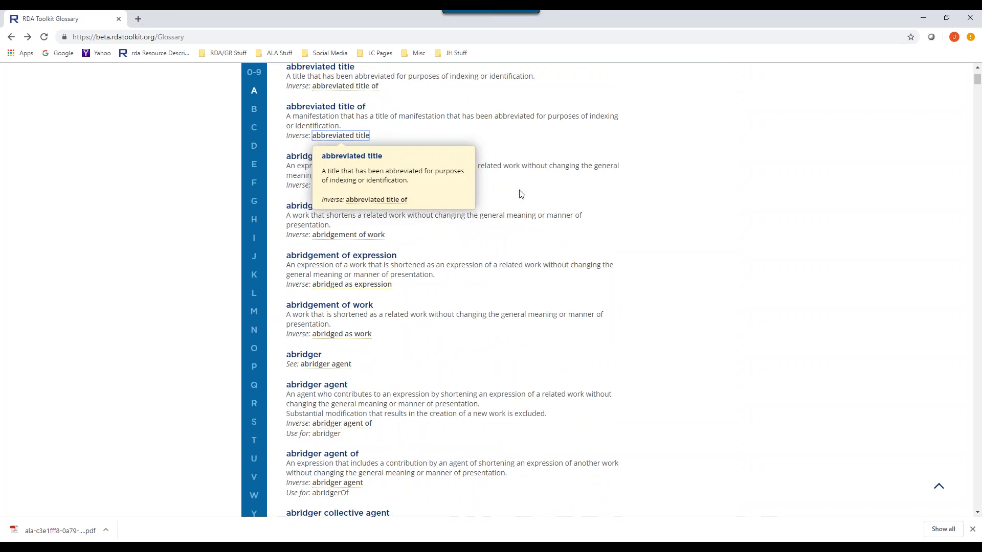
scroll(395, 162, "up", 3)
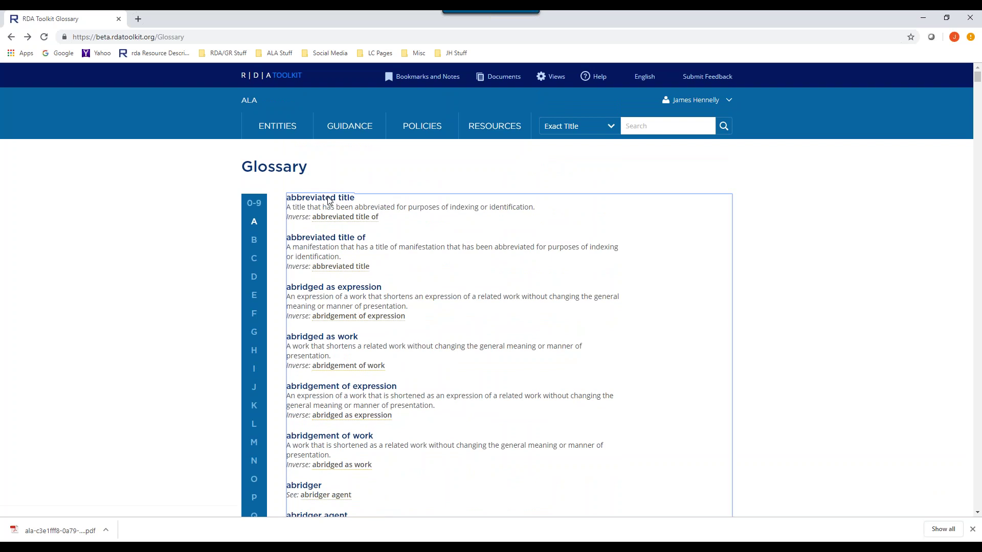
scroll(486, 244, "down", 3)
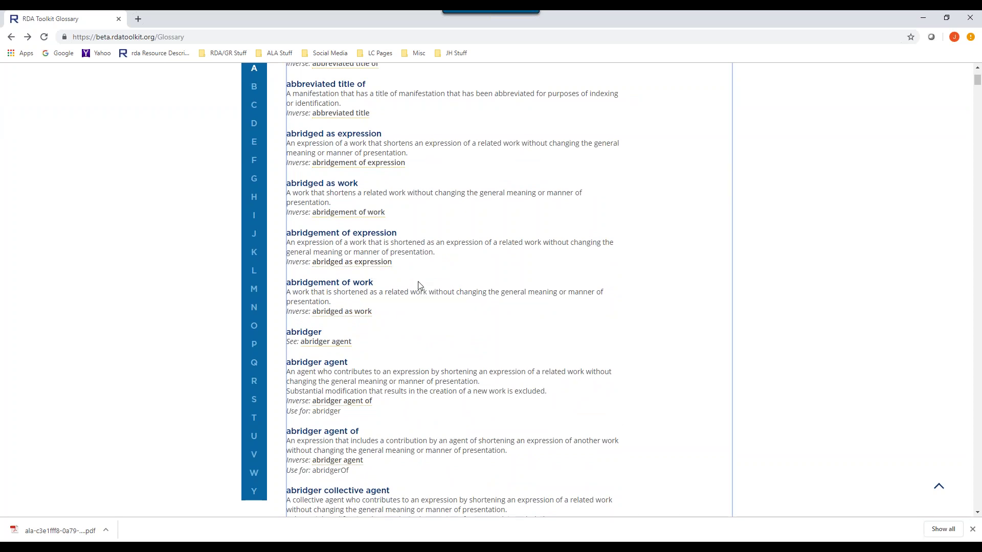
scroll(431, 288, "down", 2)
scroll(431, 288, "up", 2)
scroll(429, 314, "up", 3)
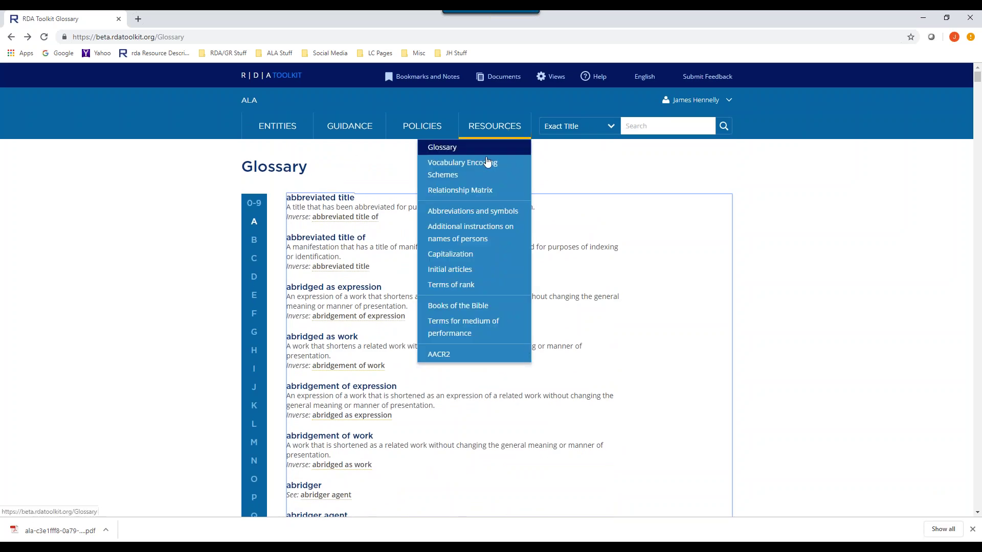
left_click(486, 163)
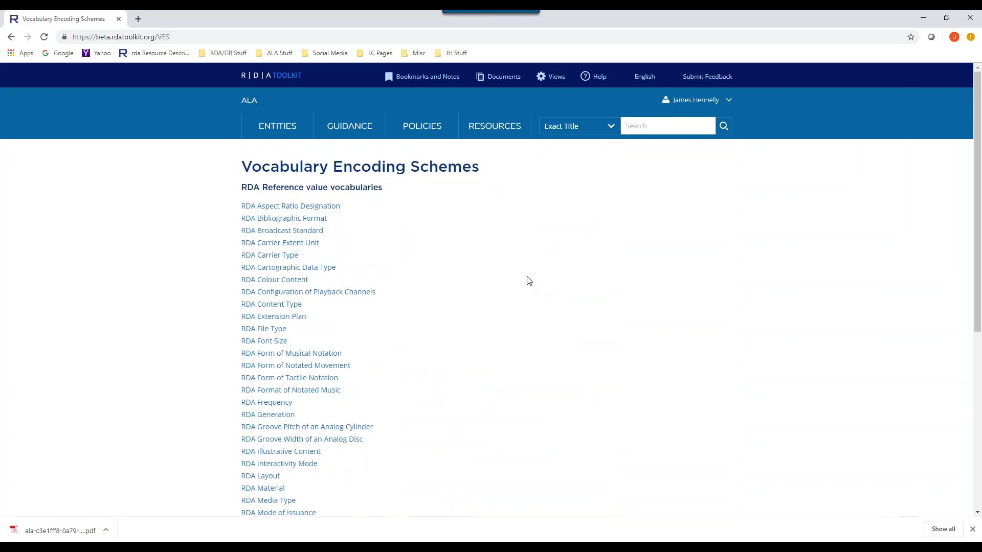
scroll(528, 281, "down", 2)
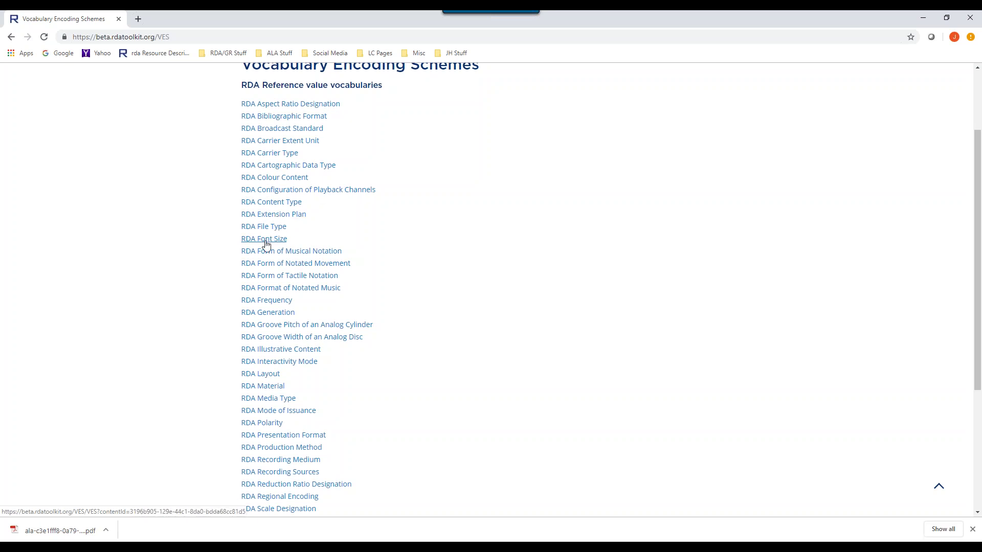
left_click(265, 202)
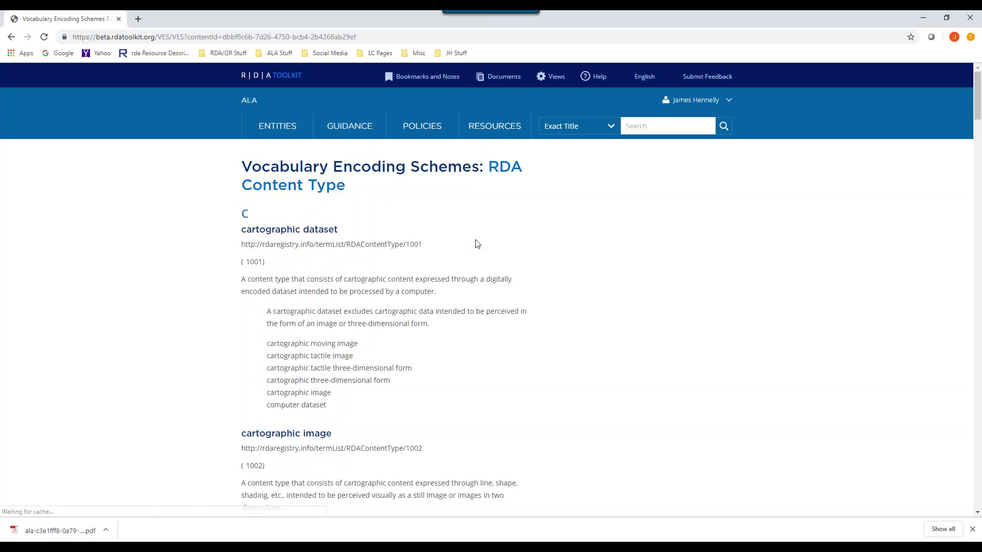
scroll(567, 245, "down", 1)
scroll(572, 246, "up", 1)
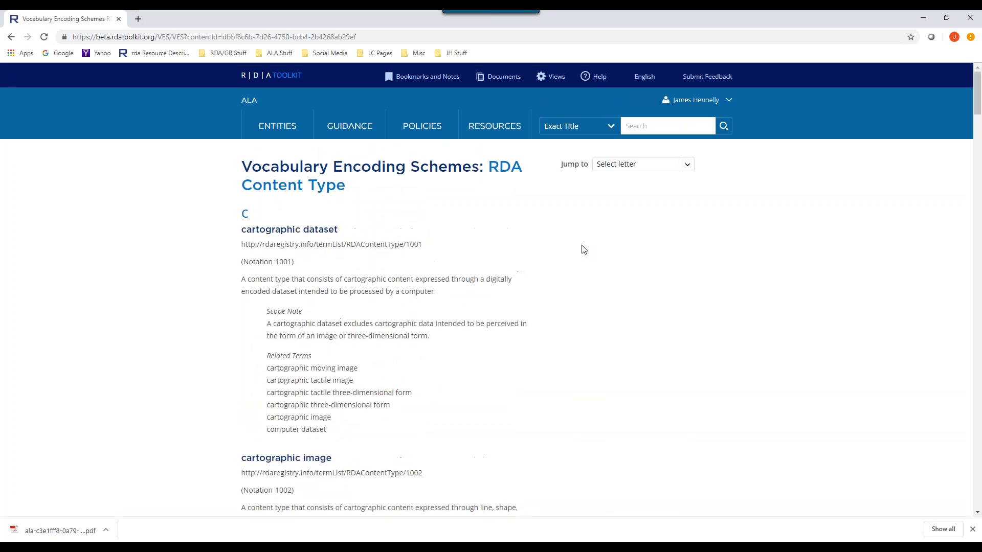
scroll(583, 249, "down", 9)
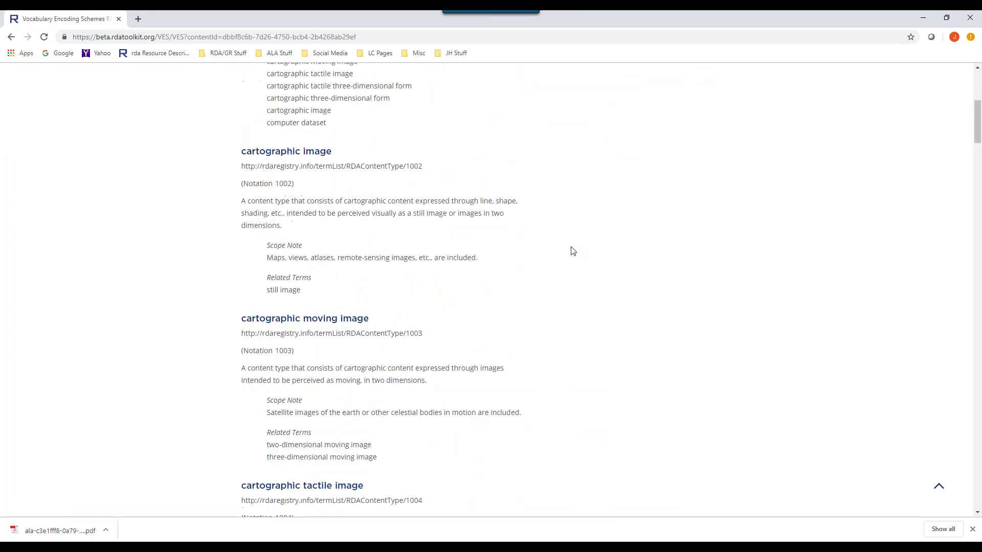
scroll(572, 251, "down", 4)
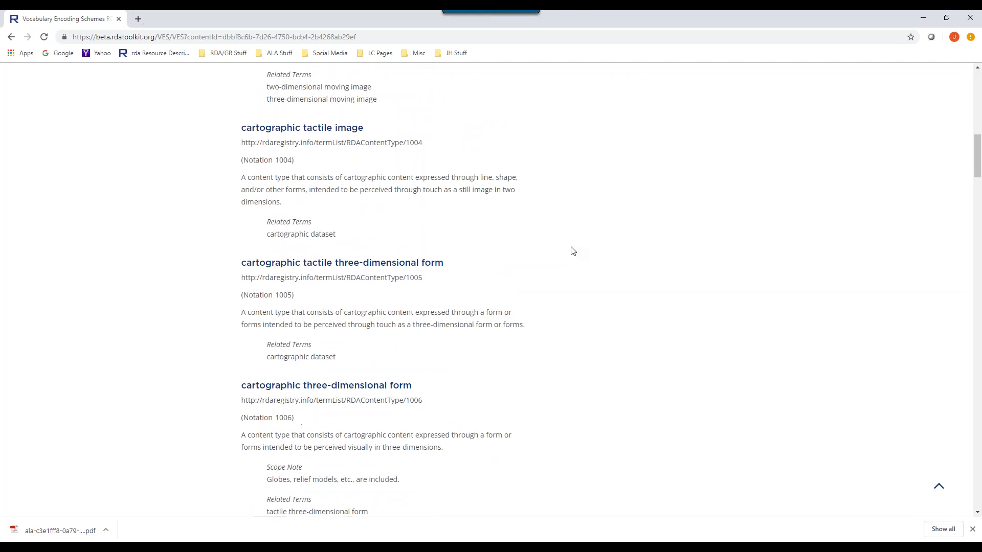
scroll(575, 249, "down", 9)
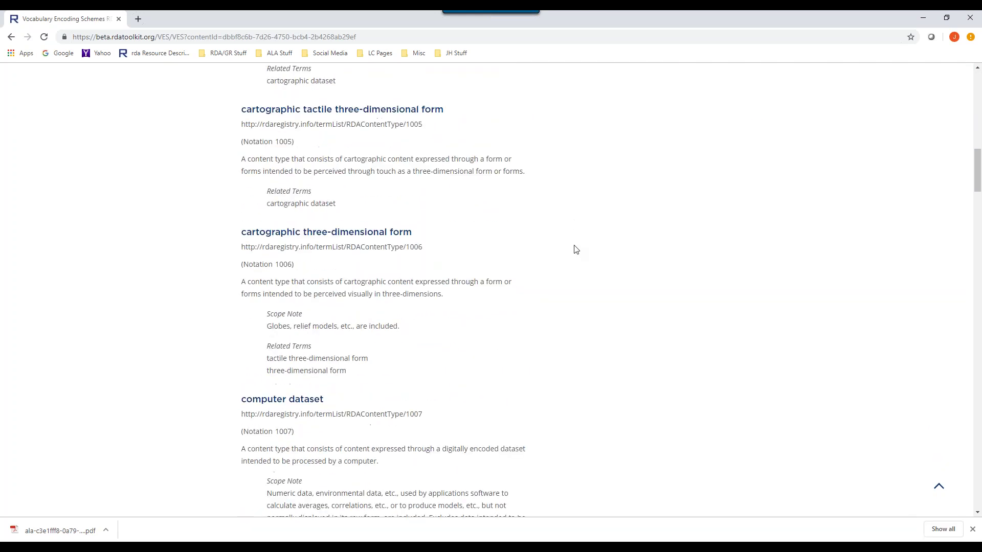
scroll(575, 249, "down", 1)
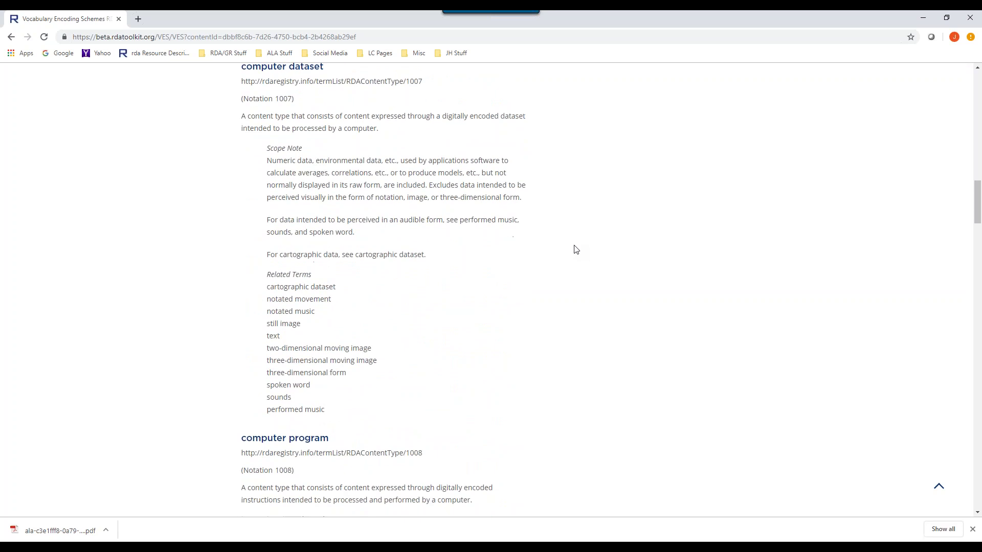
scroll(353, 288, "up", 7)
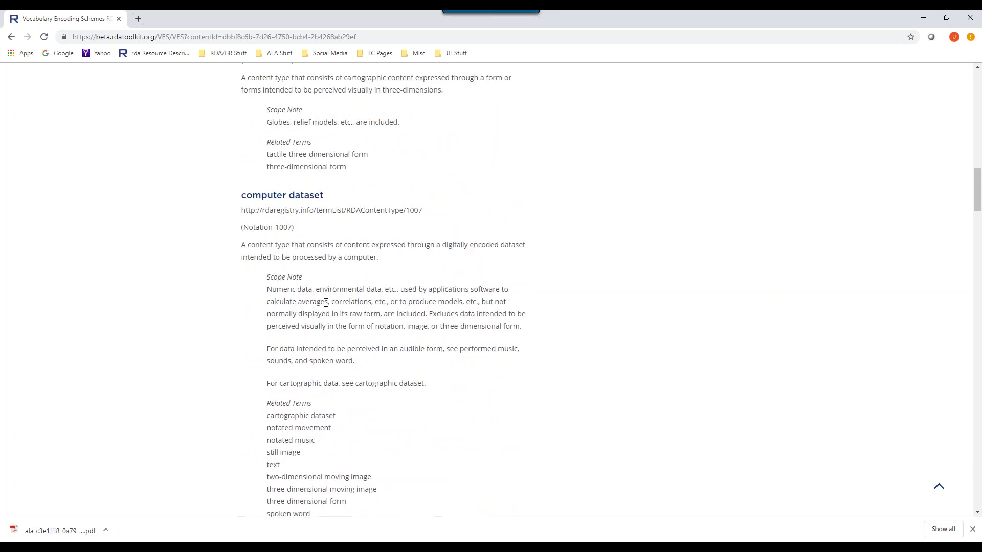
scroll(341, 301, "up", 2)
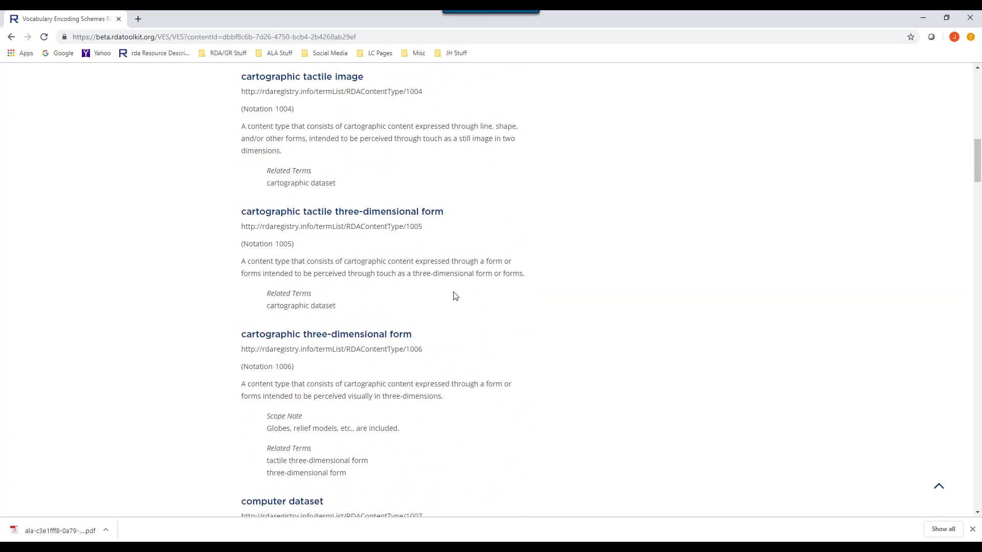
scroll(455, 295, "up", 11)
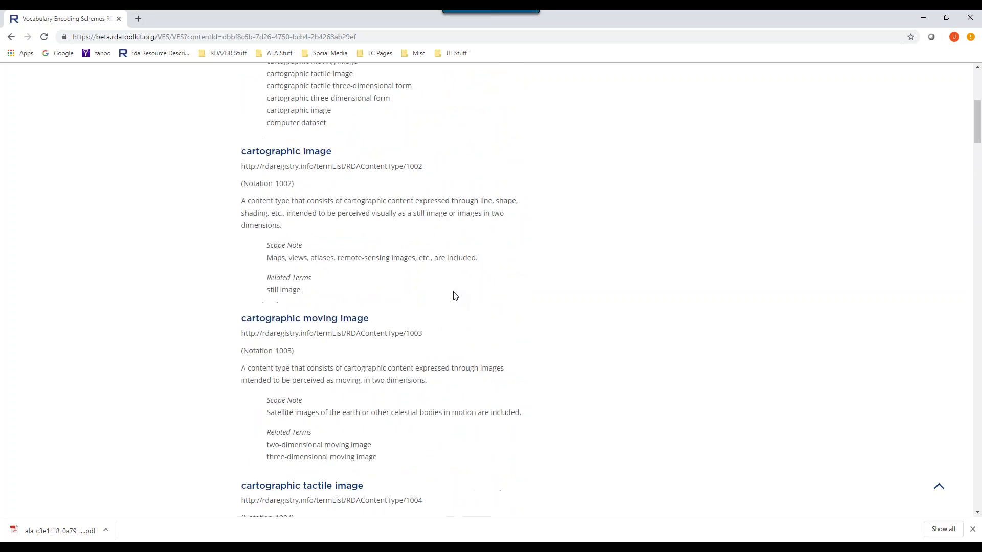
scroll(455, 296, "up", 2)
- Search the toolkit for 'content type' to reach the Expression content type element page
left_click(494, 77)
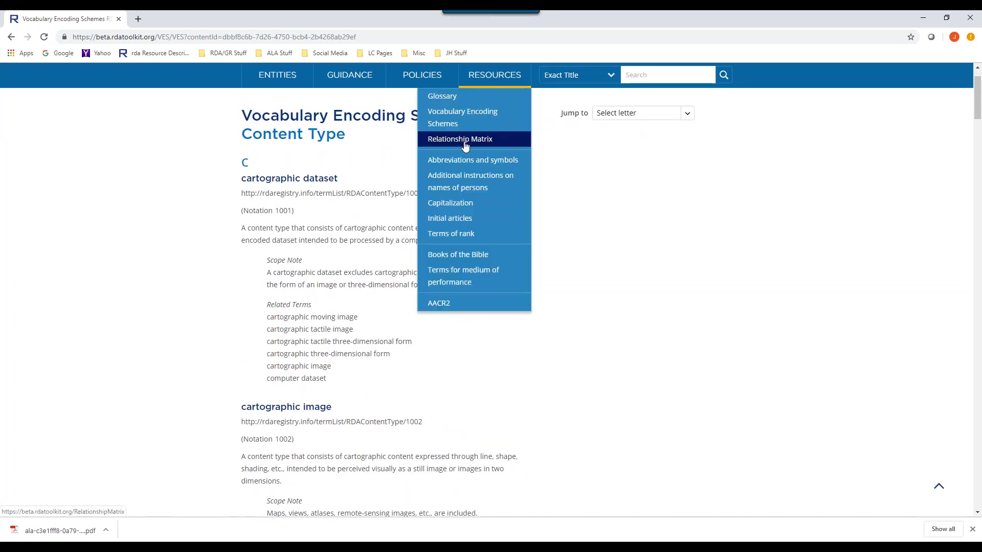
mouse_move(460, 205)
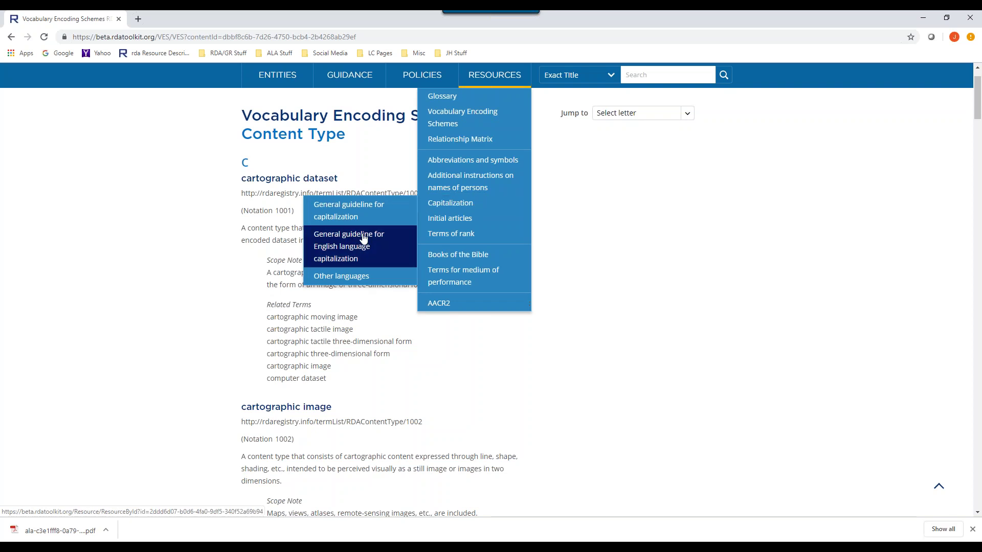
scroll(412, 166, "up", 1)
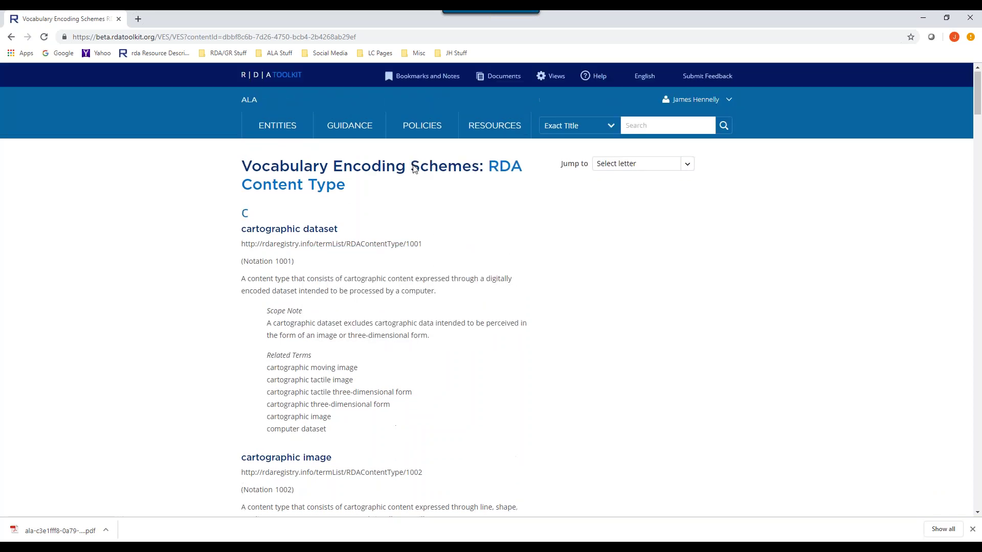
left_click(630, 125)
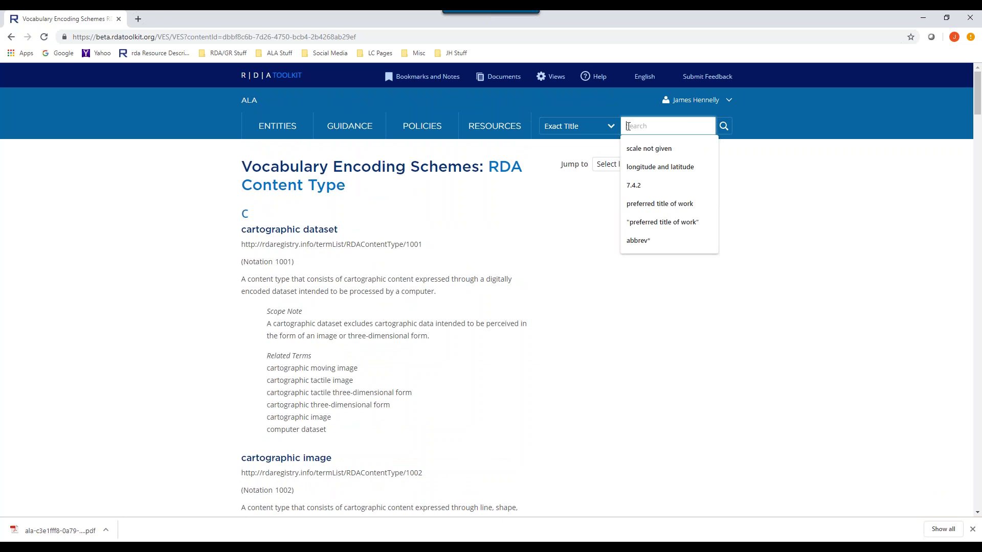
type("content type")
key("Return")
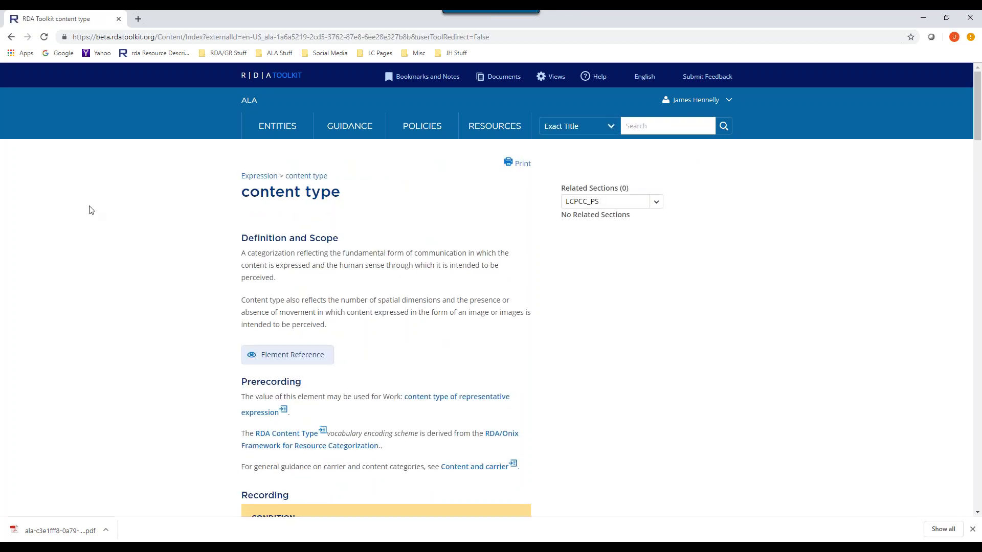
- Preview the definitions of cartographic tactile image and computer dataset from the term list
scroll(182, 237, "down", 15)
scroll(183, 237, "down", 4)
scroll(204, 229, "down", 3)
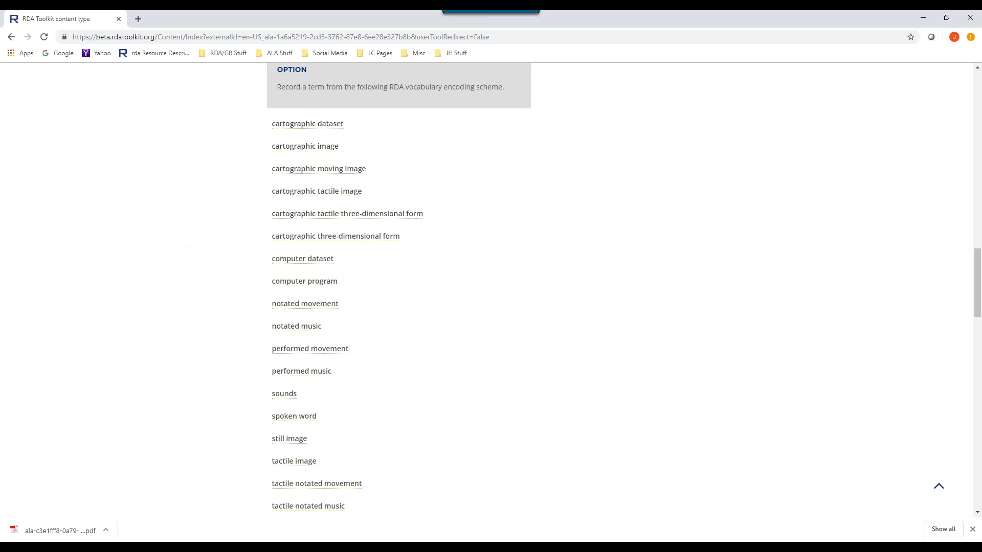
left_click(322, 196)
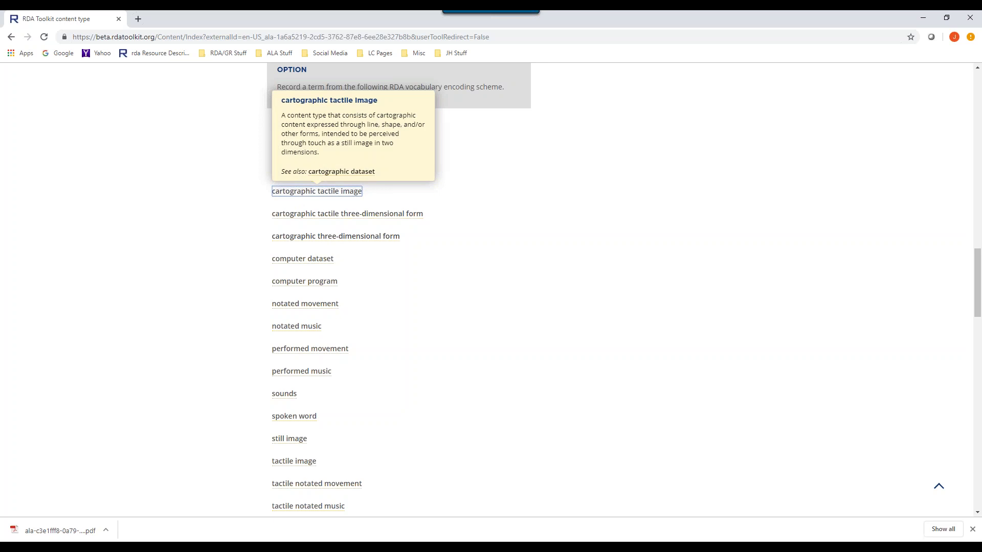
left_click(309, 262)
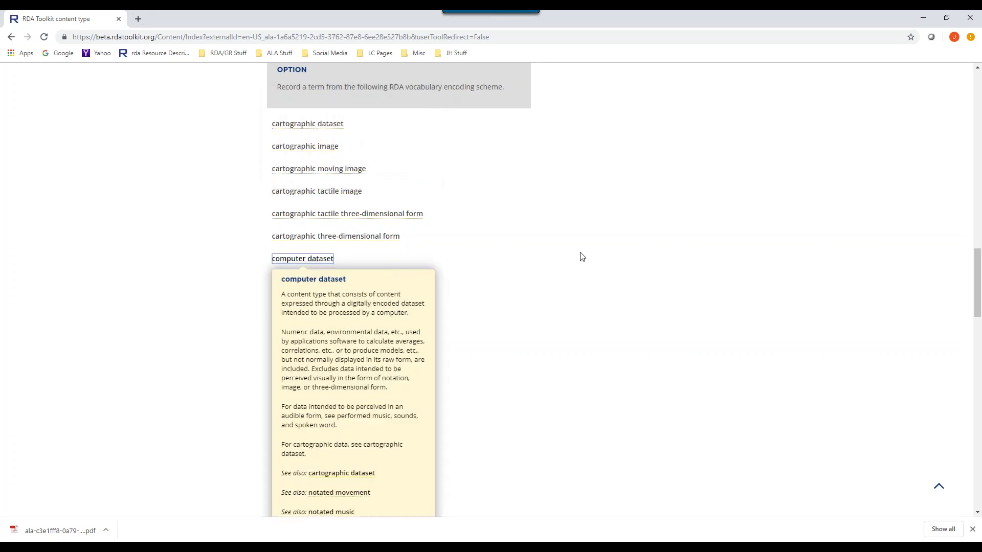
left_click(639, 259)
scroll(639, 259, "up", 13)
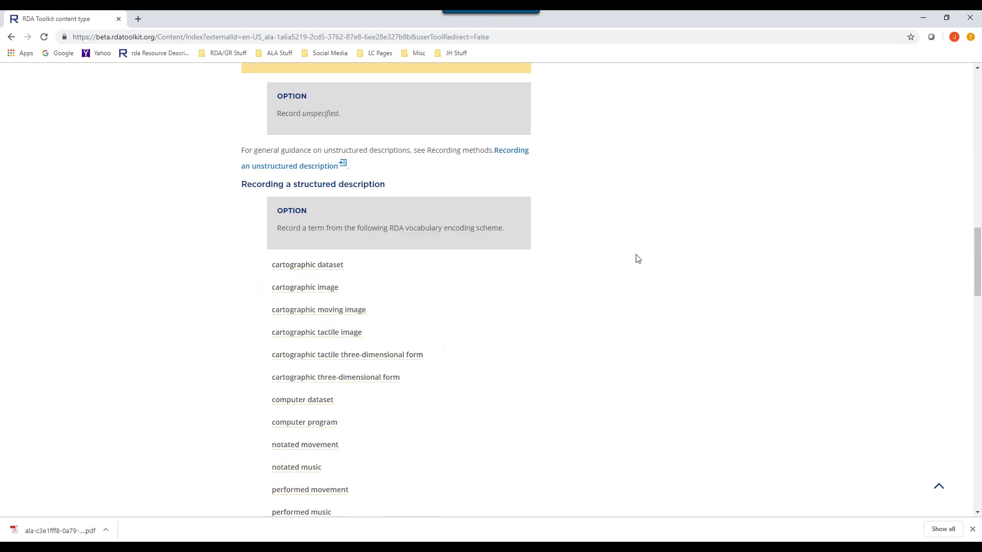
scroll(637, 258, "up", 10)
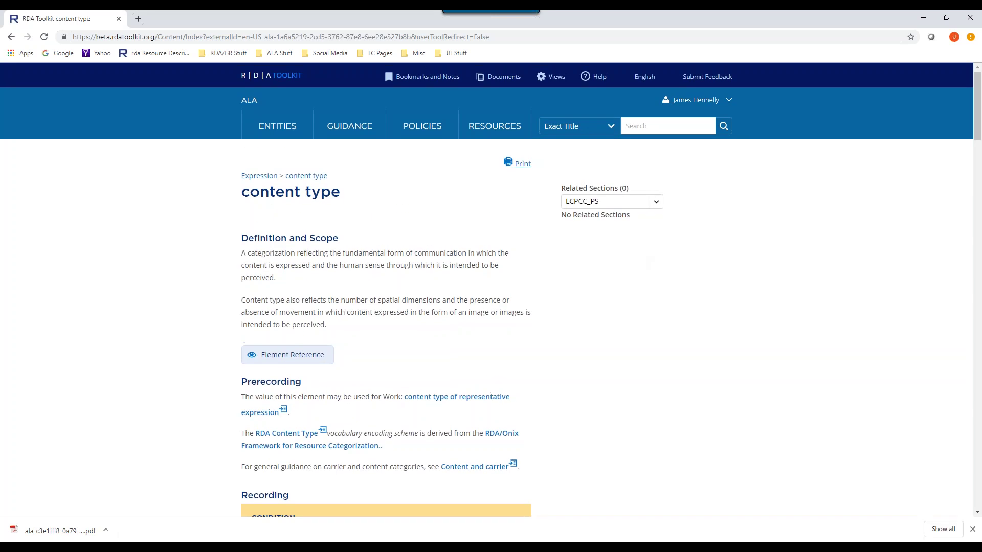
mouse_move(493, 132)
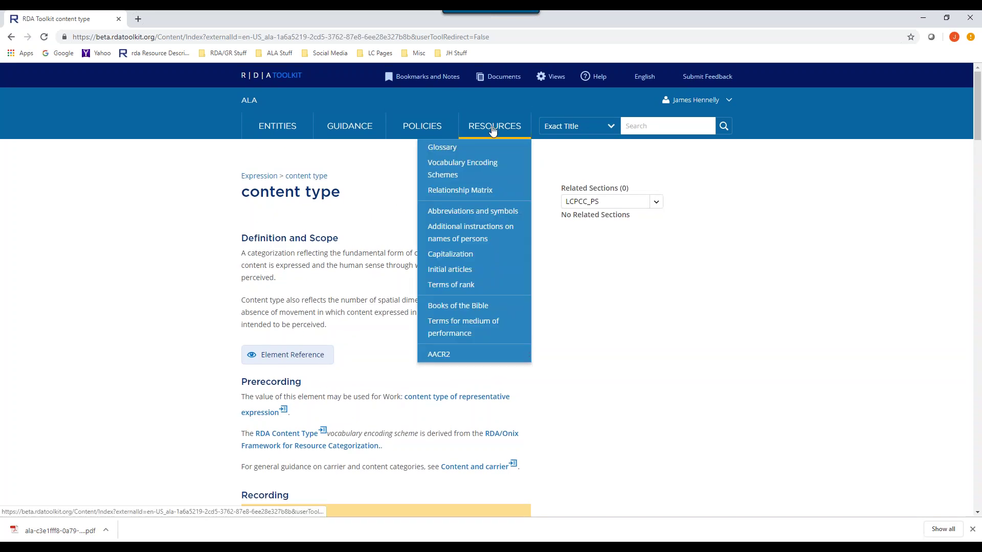
- Open the Relationship Matrix and view its Place to Corporate Body page with three elements
left_click(471, 196)
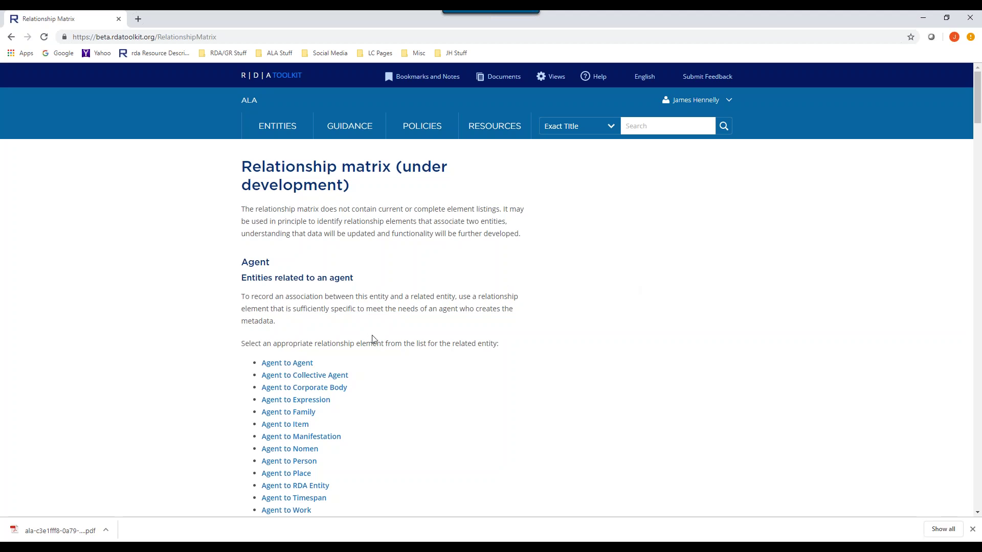
scroll(520, 302, "down", 1)
scroll(524, 303, "down", 3)
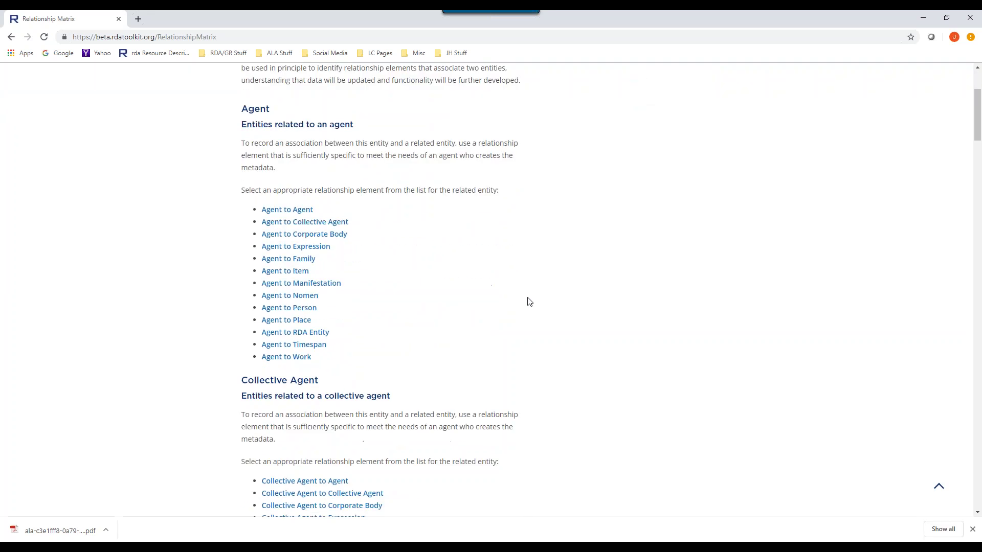
scroll(528, 301, "down", 5)
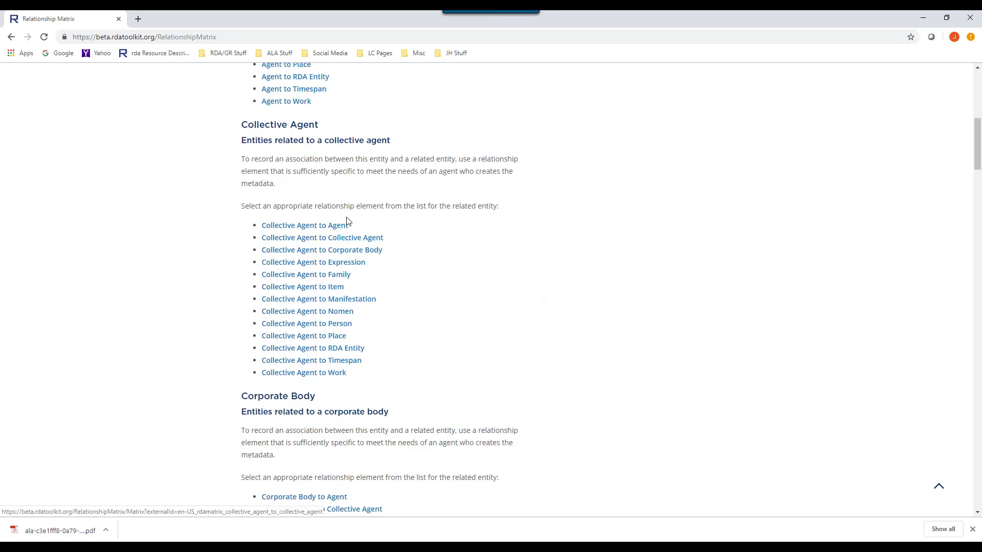
scroll(355, 221, "down", 3)
scroll(379, 288, "down", 1)
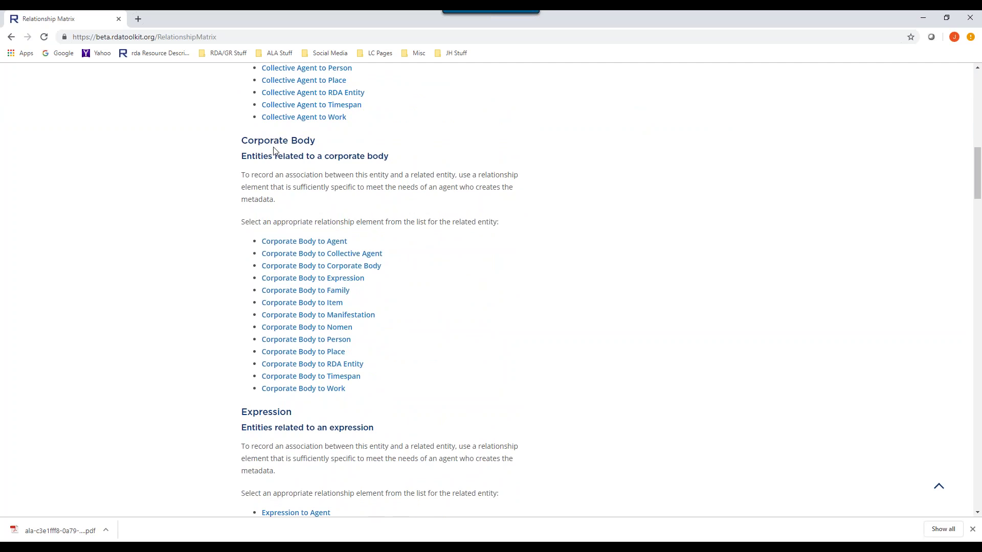
scroll(300, 140, "down", 14)
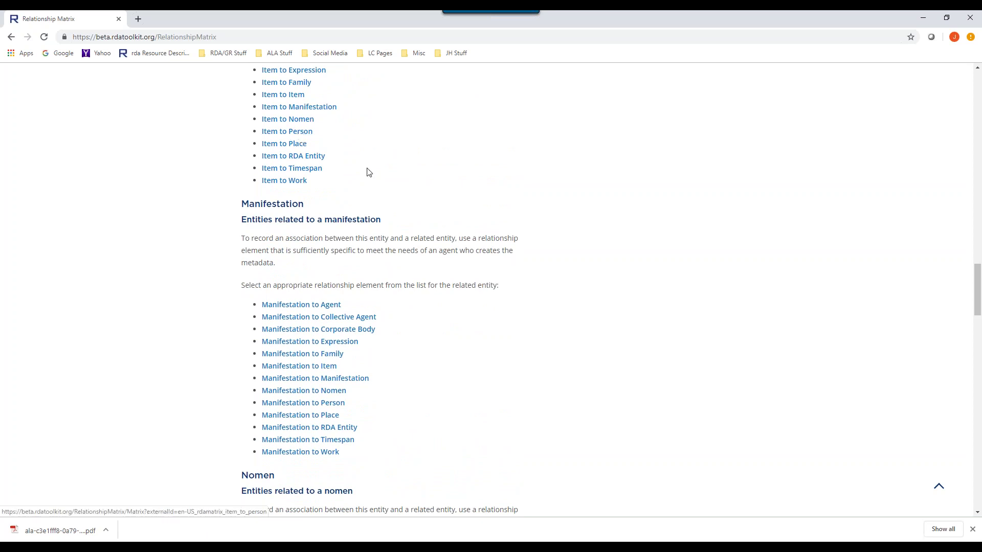
scroll(383, 177, "down", 8)
scroll(385, 179, "down", 9)
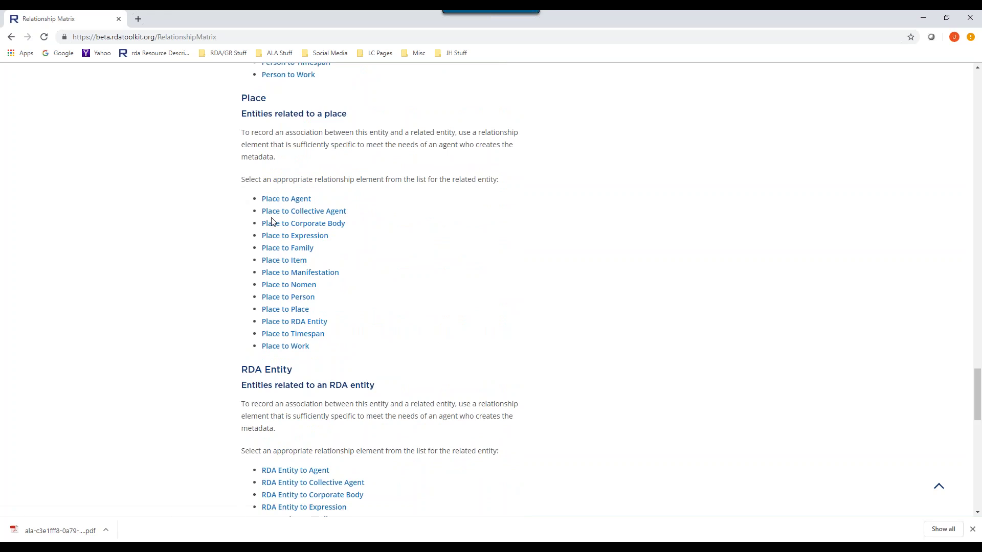
left_click(270, 223)
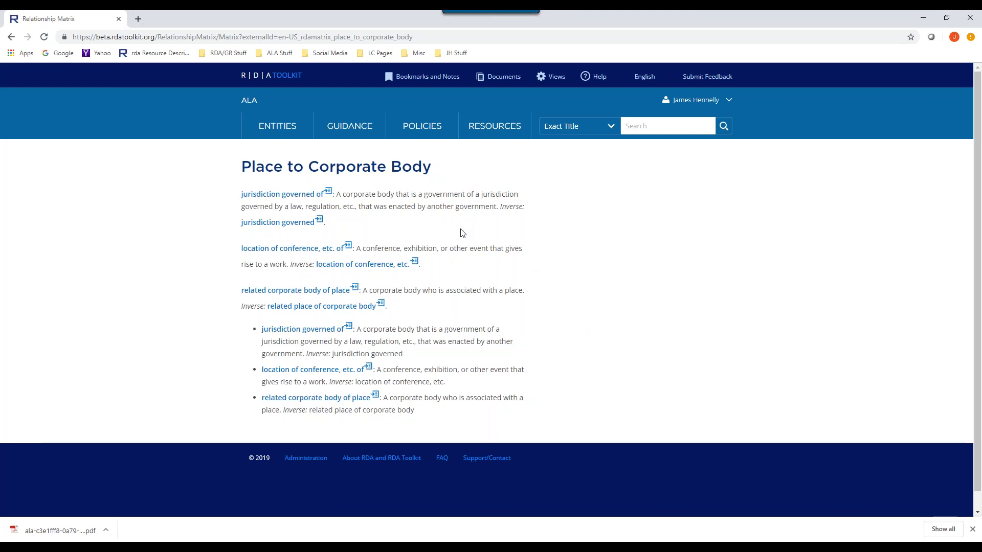
- Open the list of reference resources in the top bar
left_click(494, 126)
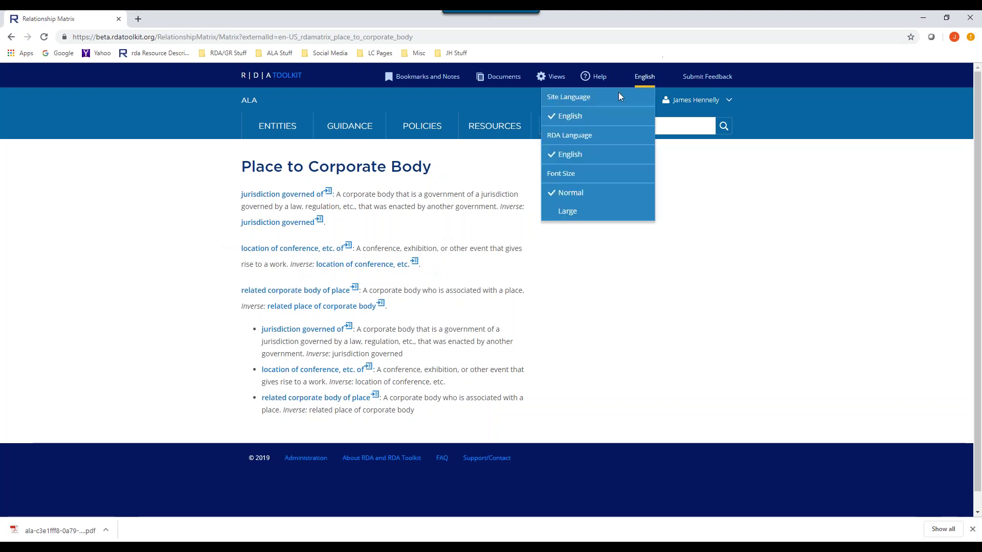
- Widen the search scope from Exact Title to All and start a new search
left_click(612, 127)
left_click(570, 148)
left_click(648, 126)
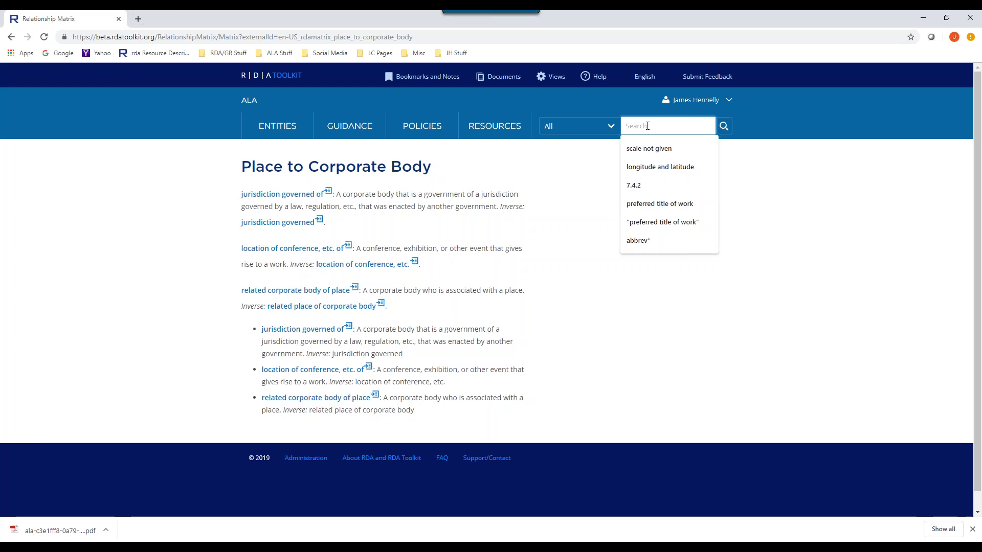
- Run an Exact Title search for 'content type' to reopen its element page
left_click(611, 129)
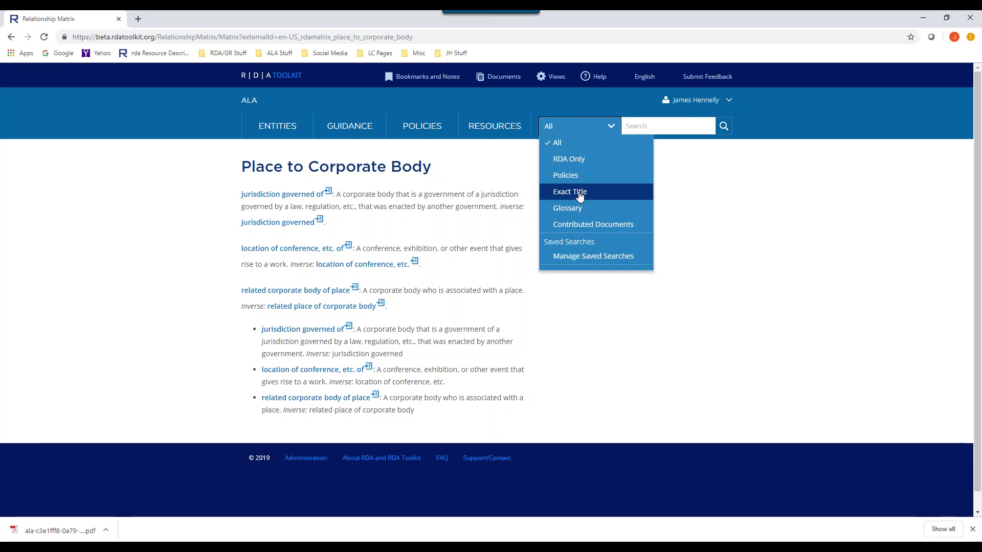
left_click(579, 196)
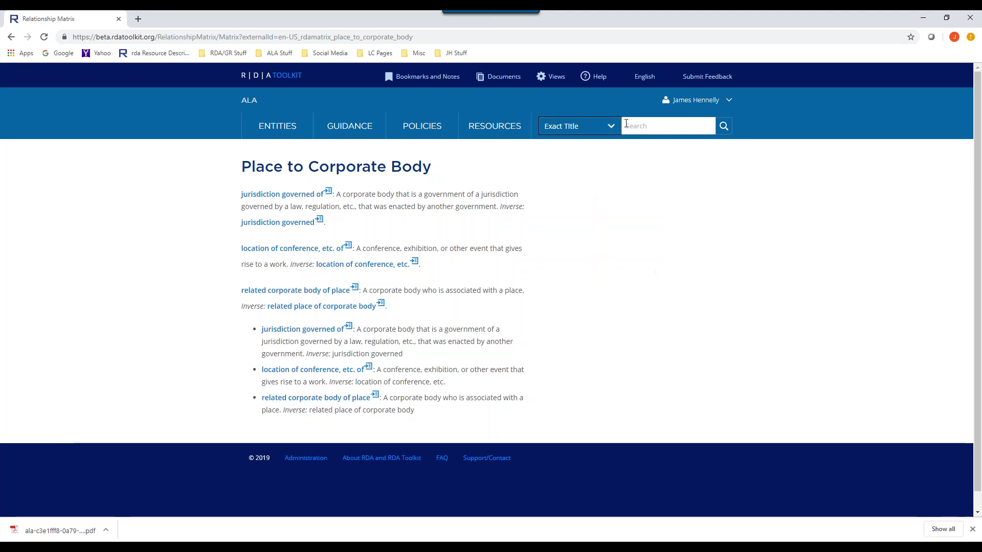
left_click(635, 126)
type("content")
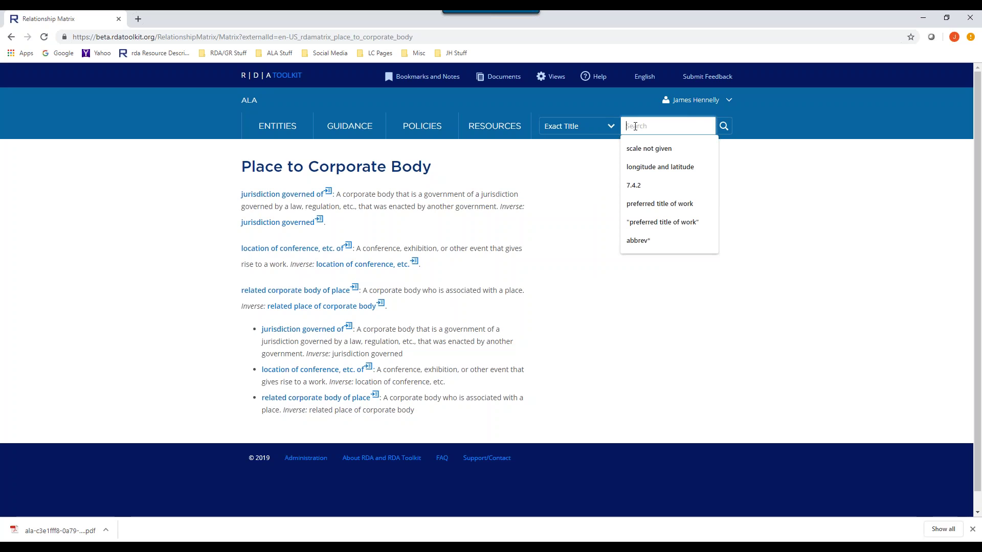
type(" type")
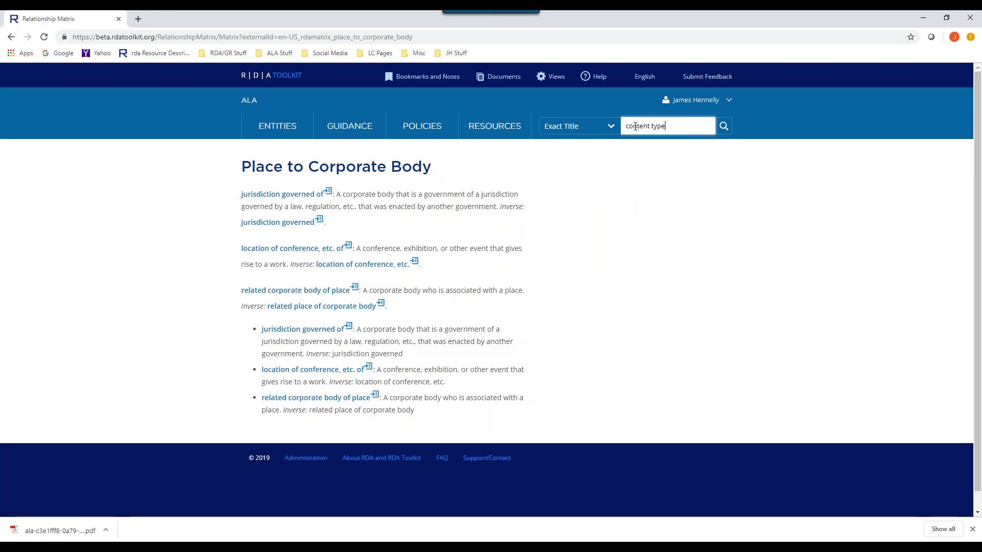
key("Return")
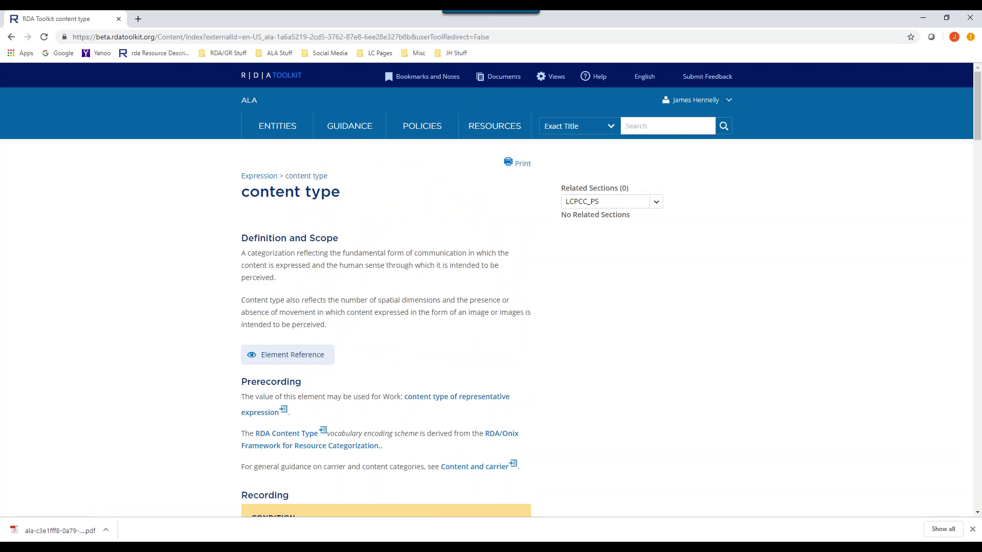
- Set the search scope back to All and reuse the earlier 'content type' search
left_click(609, 126)
left_click(557, 143)
left_click(665, 126)
left_click(634, 149)
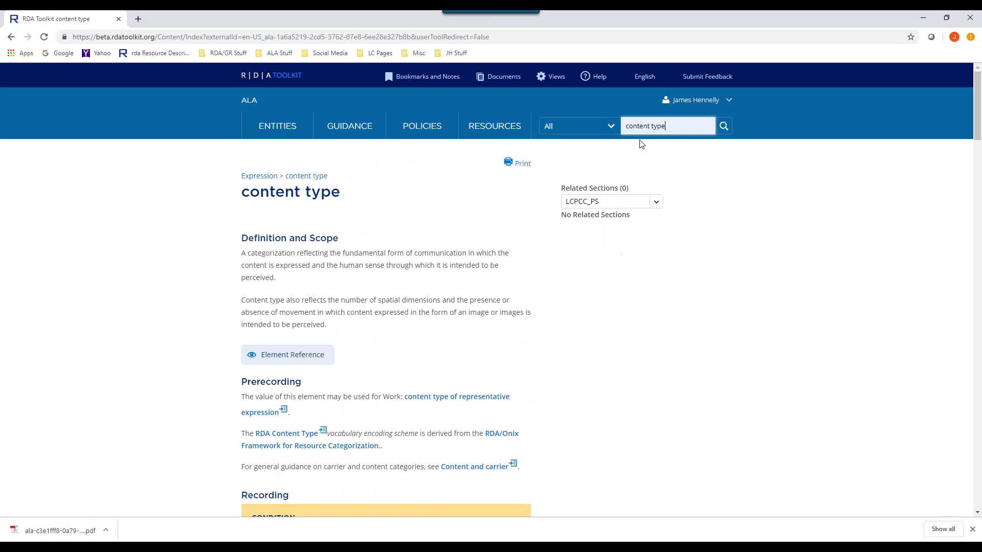
- Run the 'content type' search across all content and browse the results
key("Return")
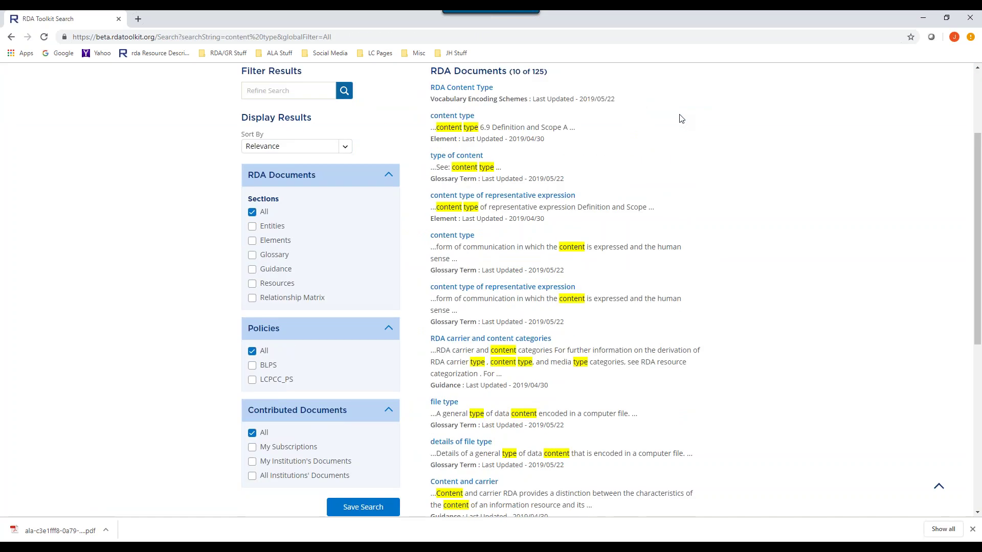
scroll(648, 169, "up", 3)
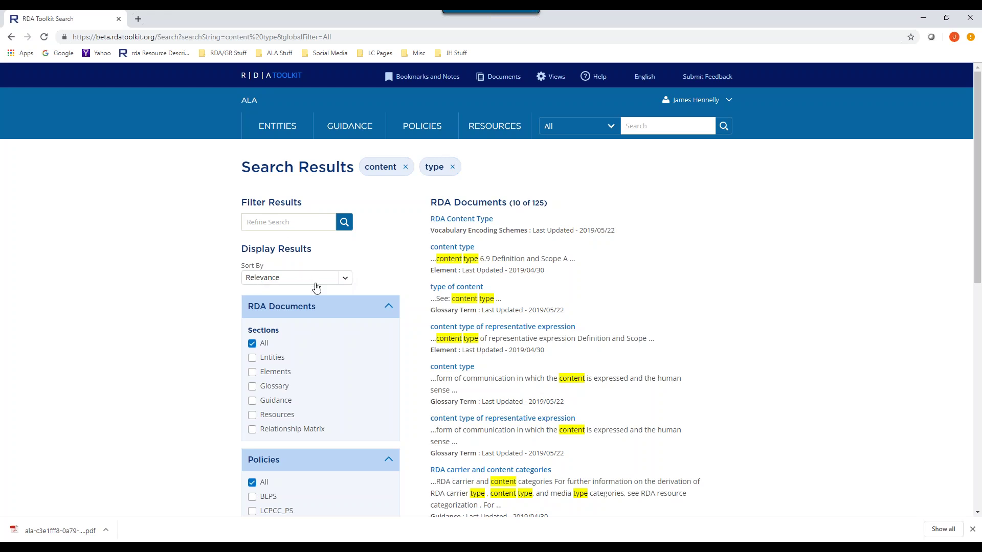
scroll(658, 241, "down", 1)
scroll(659, 241, "up", 1)
scroll(658, 241, "down", 2)
scroll(658, 241, "up", 2)
left_click(532, 203)
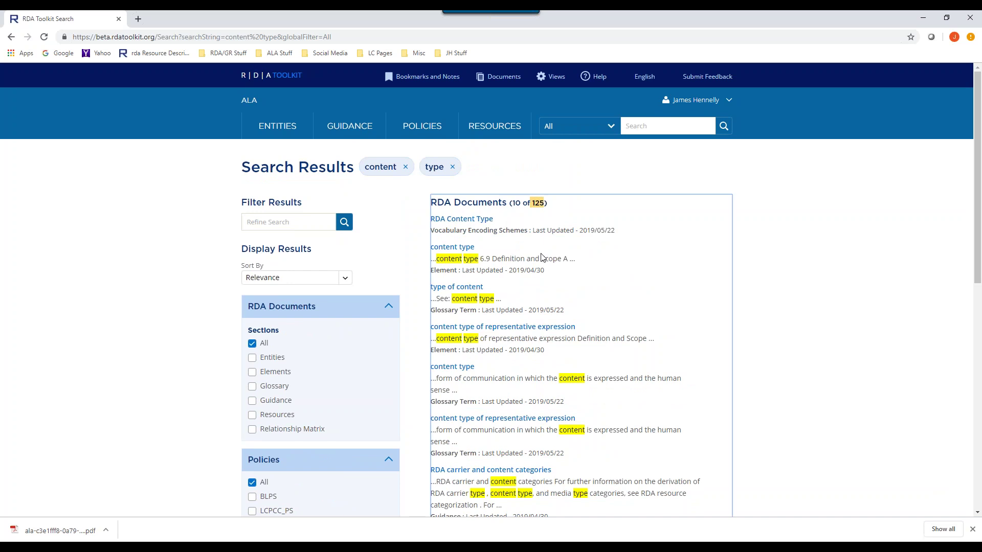
scroll(542, 257, "down", 4)
- Open the 'content type of representative expression' glossary entry, then navigate back to the search results
left_click(571, 212)
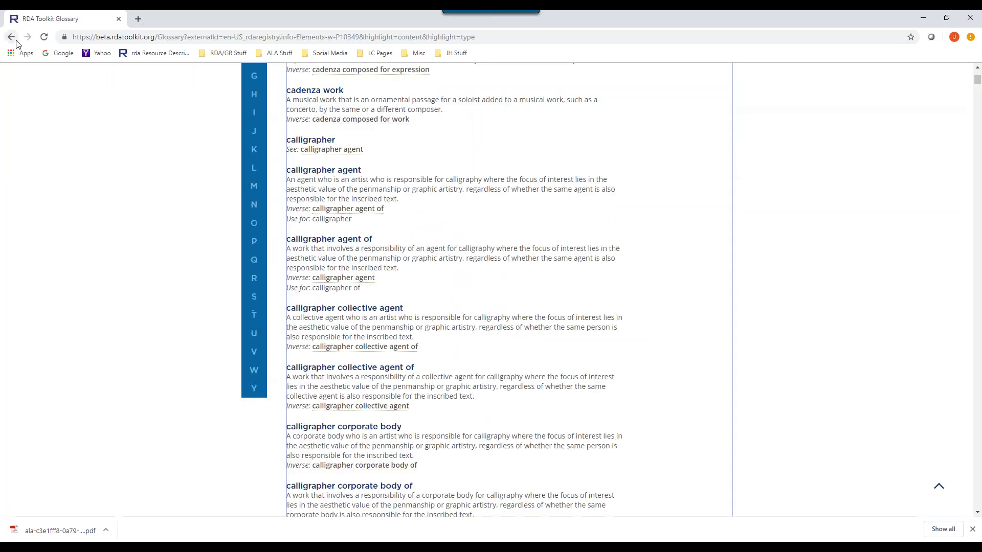
left_click(10, 37)
left_click(10, 37)
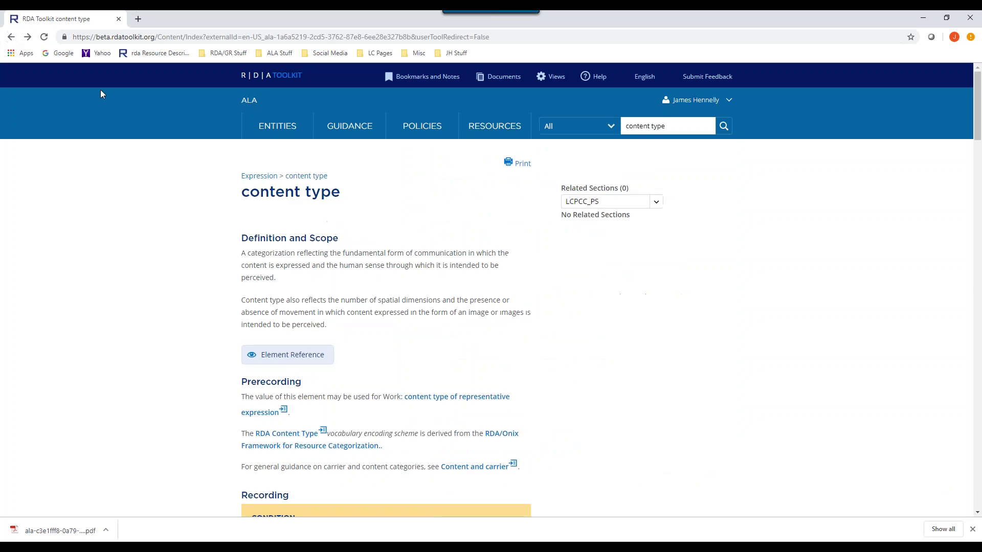
left_click(27, 37)
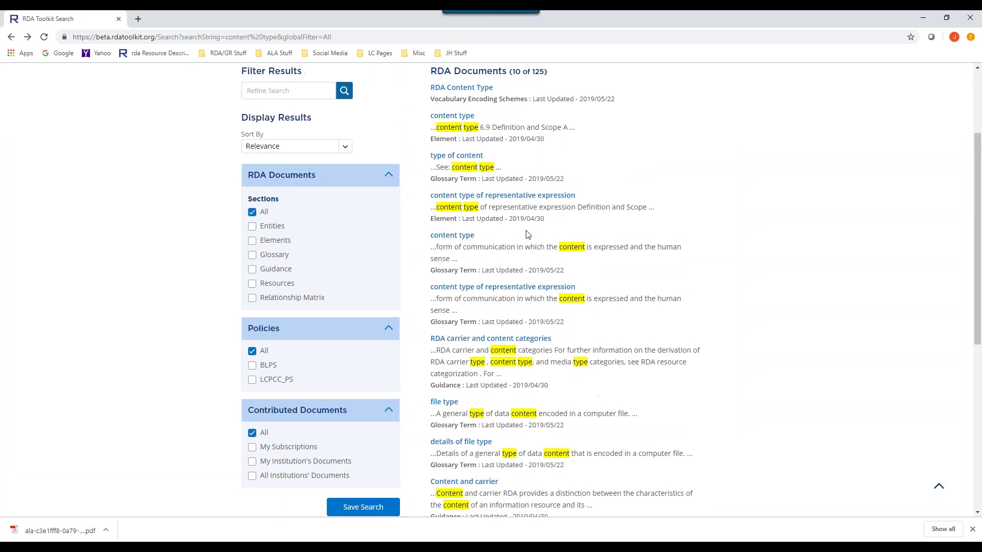
scroll(602, 216, "up", 2)
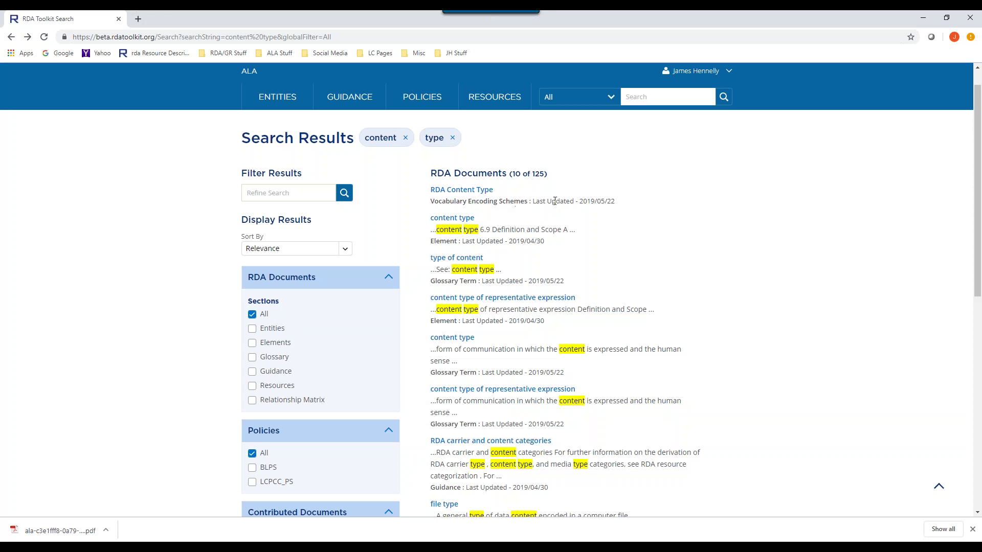
scroll(668, 269, "down", 1)
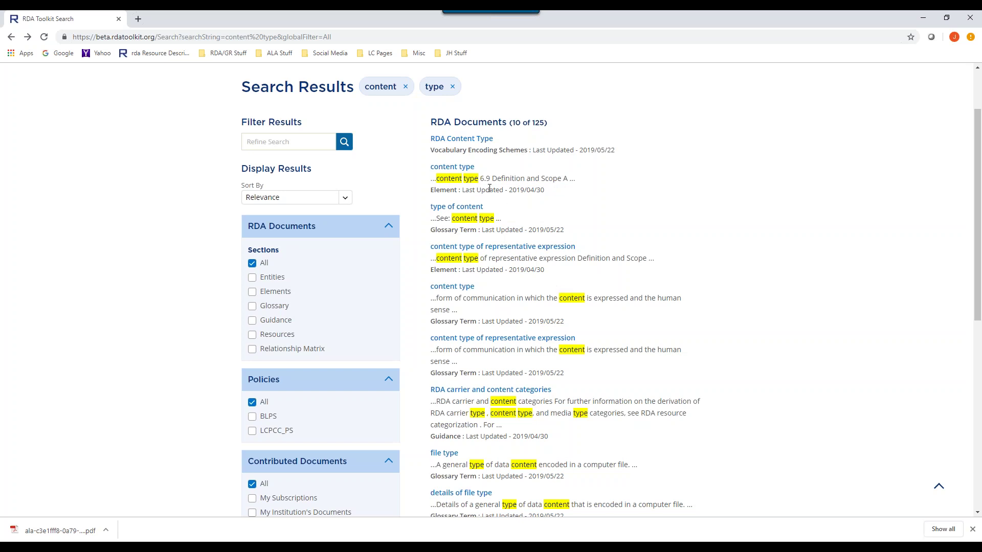
left_click_drag(481, 179, 490, 179)
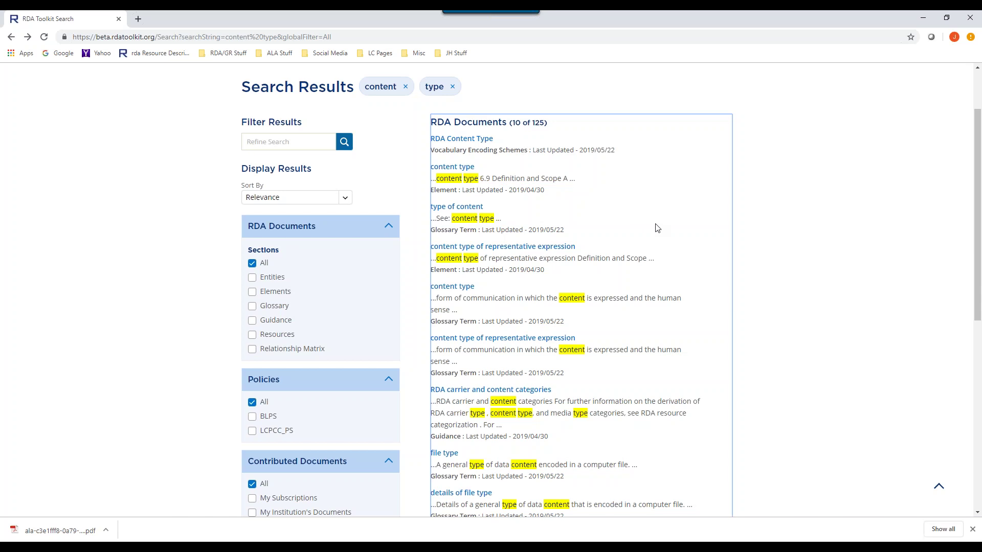
scroll(656, 228, "down", 2)
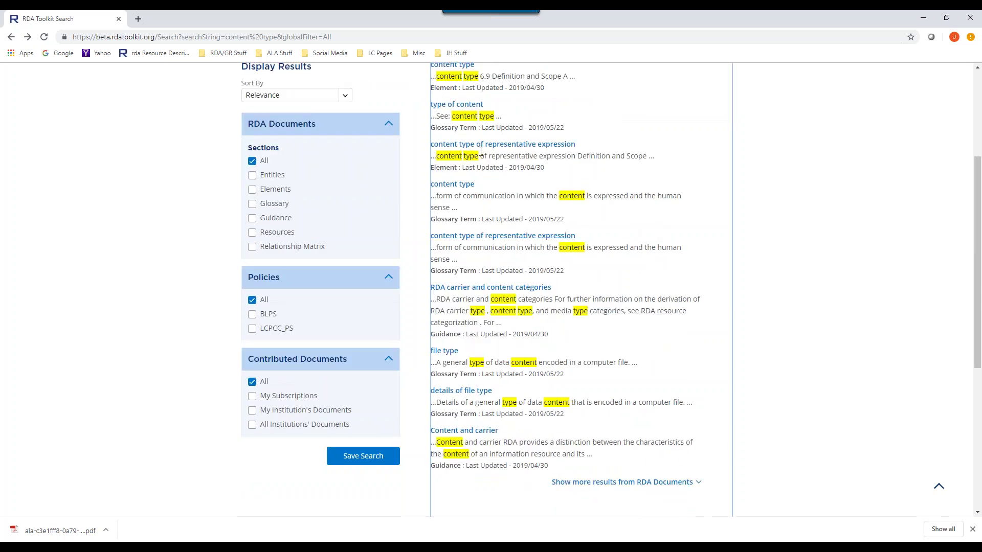
scroll(605, 226, "down", 2)
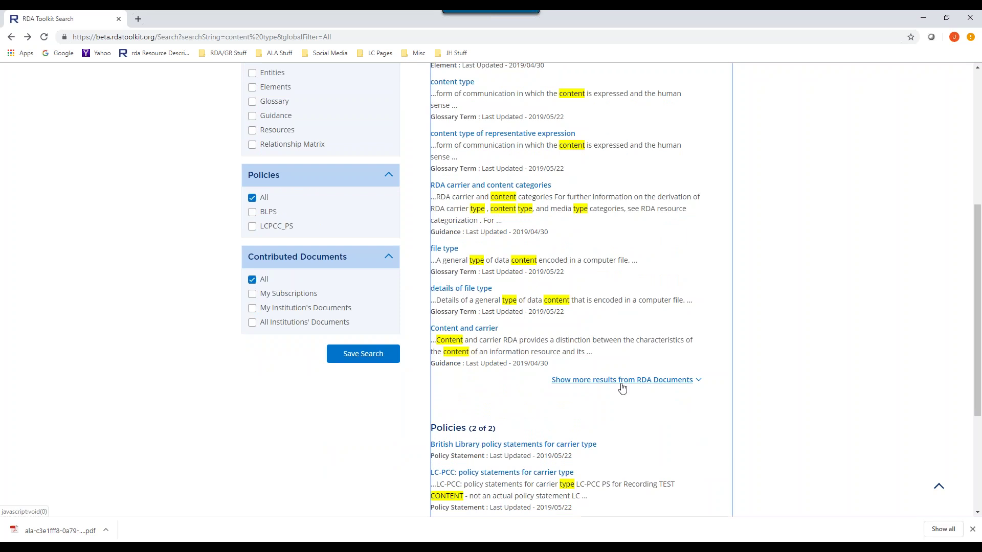
scroll(613, 333, "down", 3)
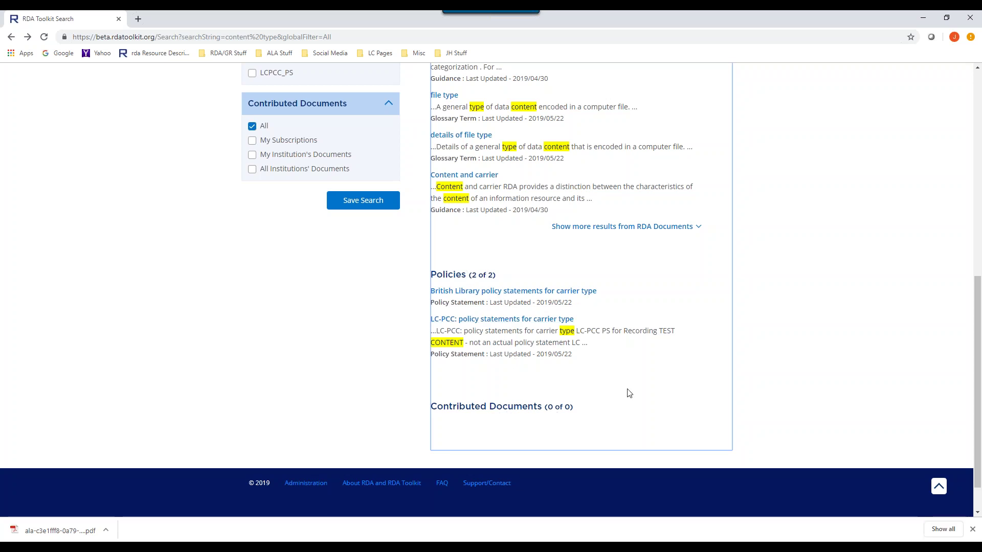
scroll(630, 392, "up", 3)
scroll(349, 315, "up", 5)
scroll(349, 315, "down", 2)
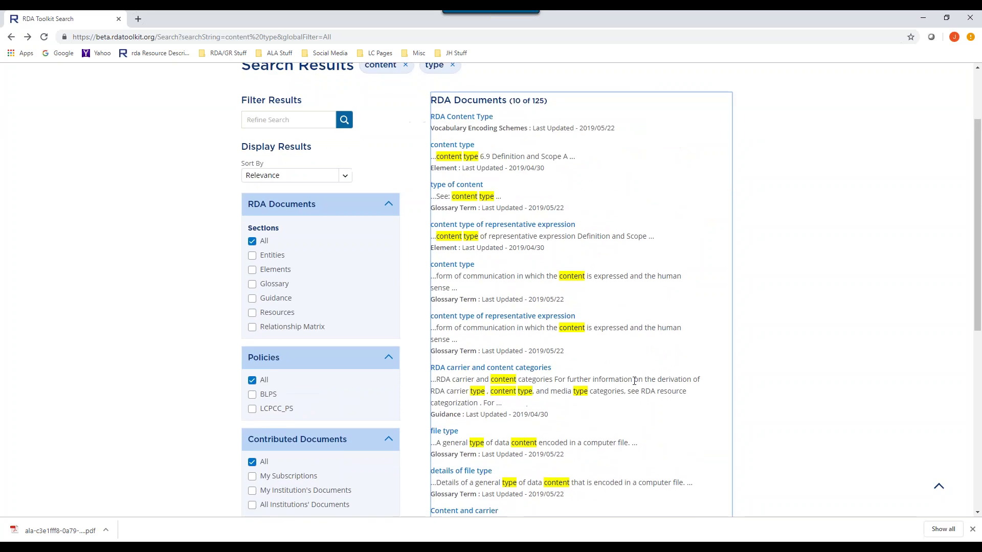
left_click(253, 270)
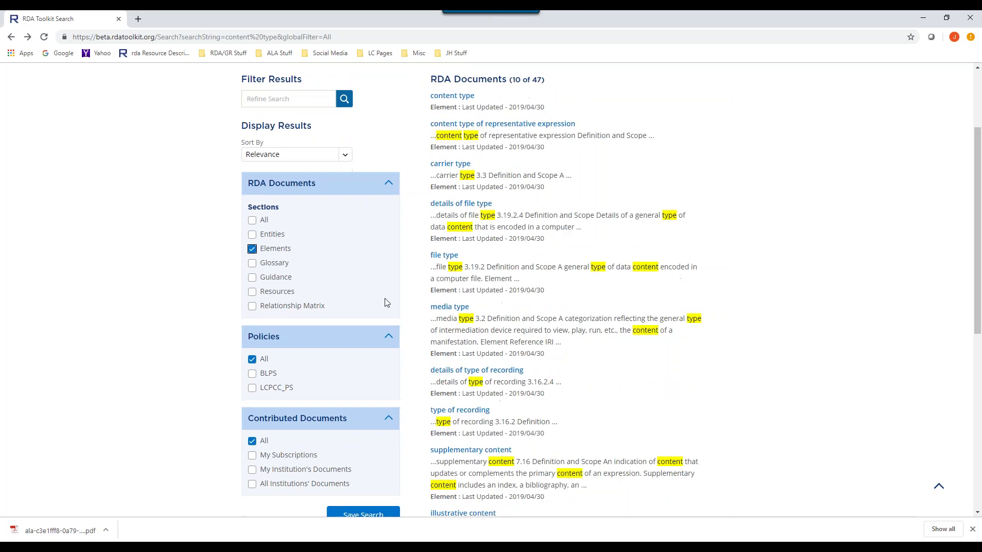
scroll(515, 190, "up", 2)
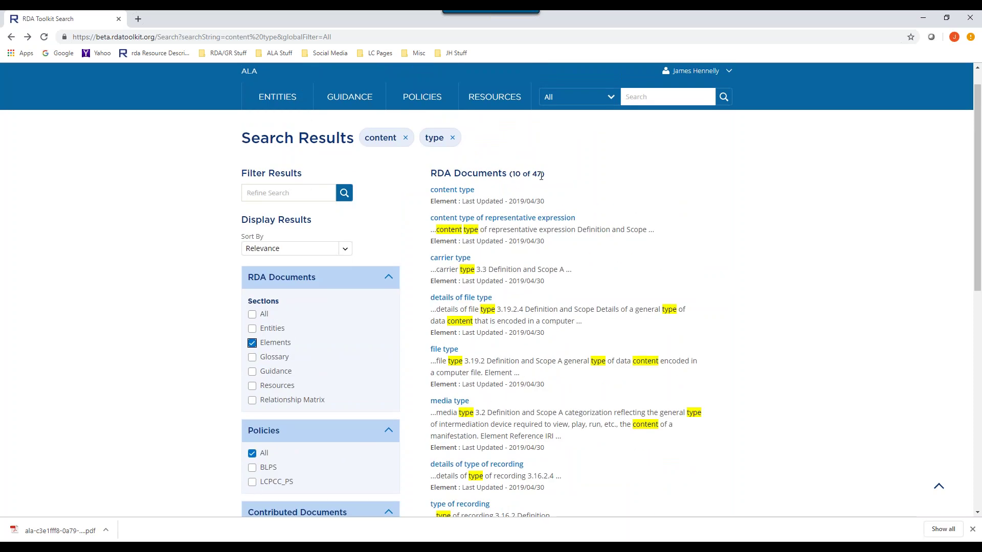
left_click(252, 314)
scroll(256, 314, "down", 2)
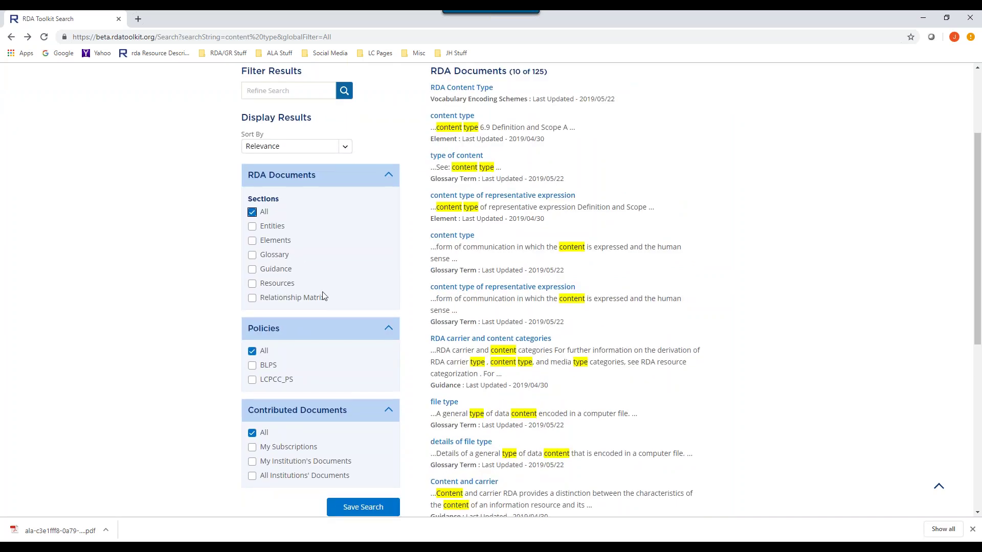
scroll(302, 298, "down", 2)
scroll(302, 298, "down", 1)
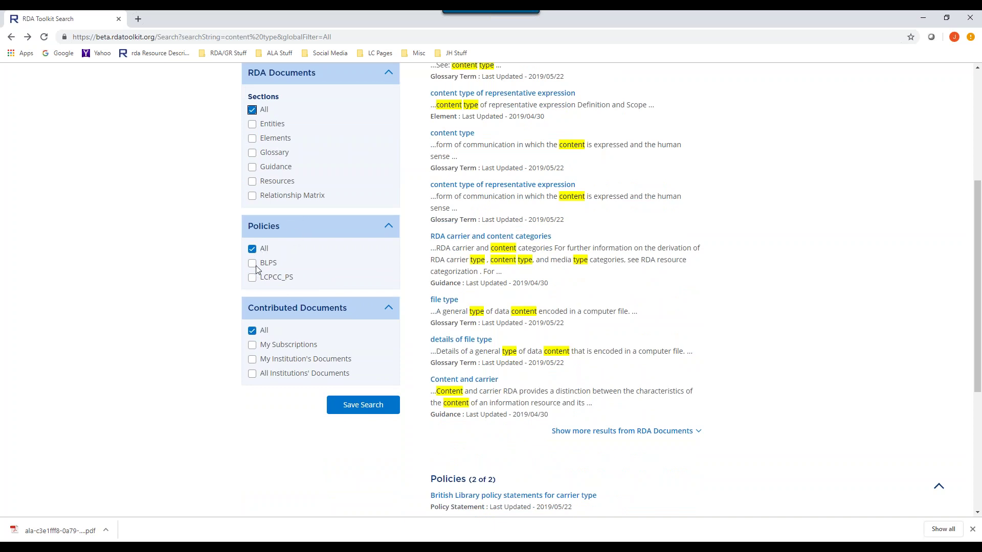
left_click(271, 266)
scroll(712, 287, "down", 8)
scroll(626, 314, "up", 1)
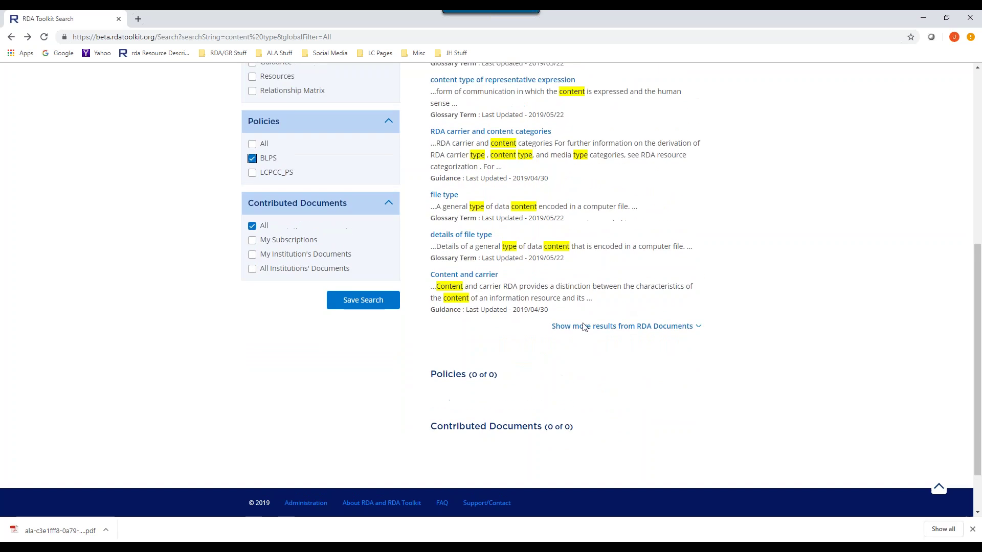
left_click(252, 147)
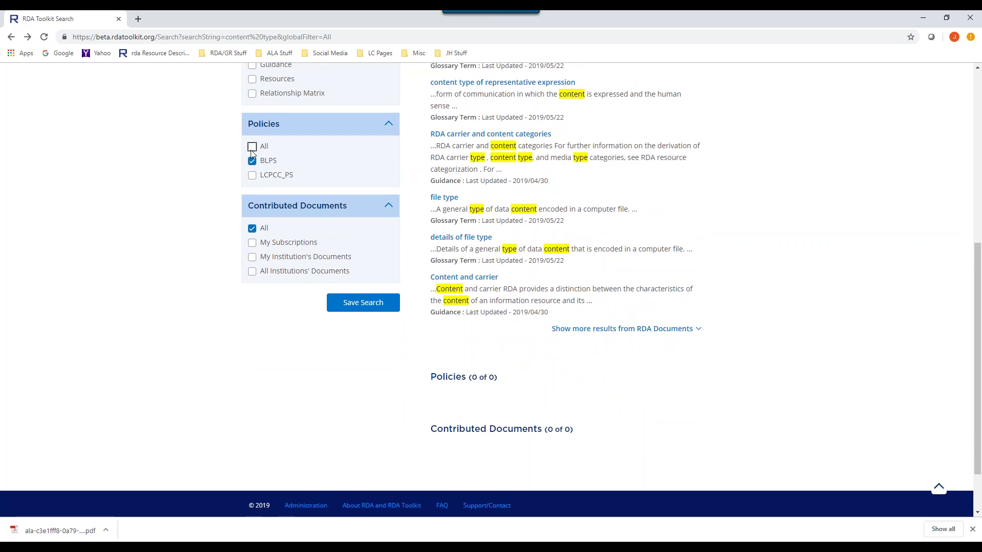
scroll(259, 227, "down", 3)
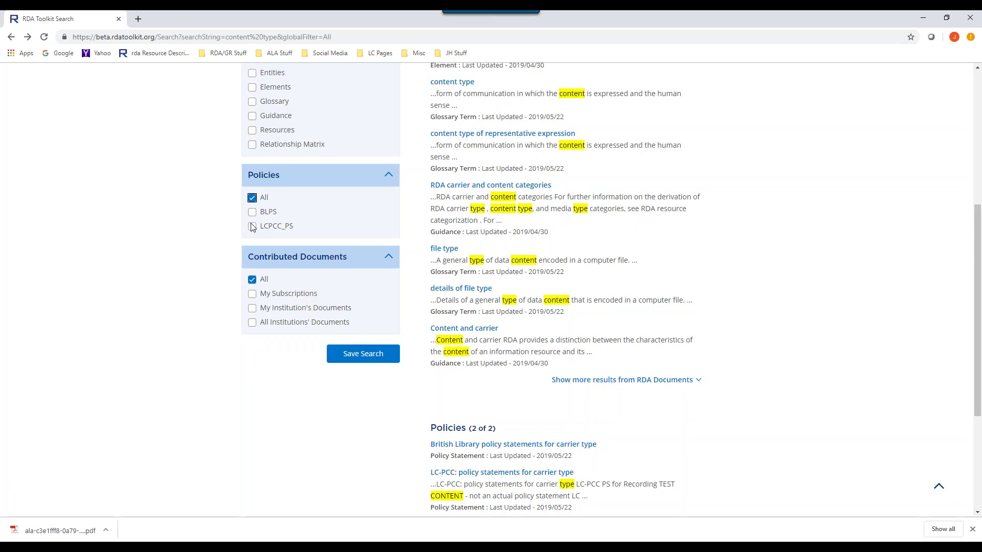
scroll(489, 249, "down", 1)
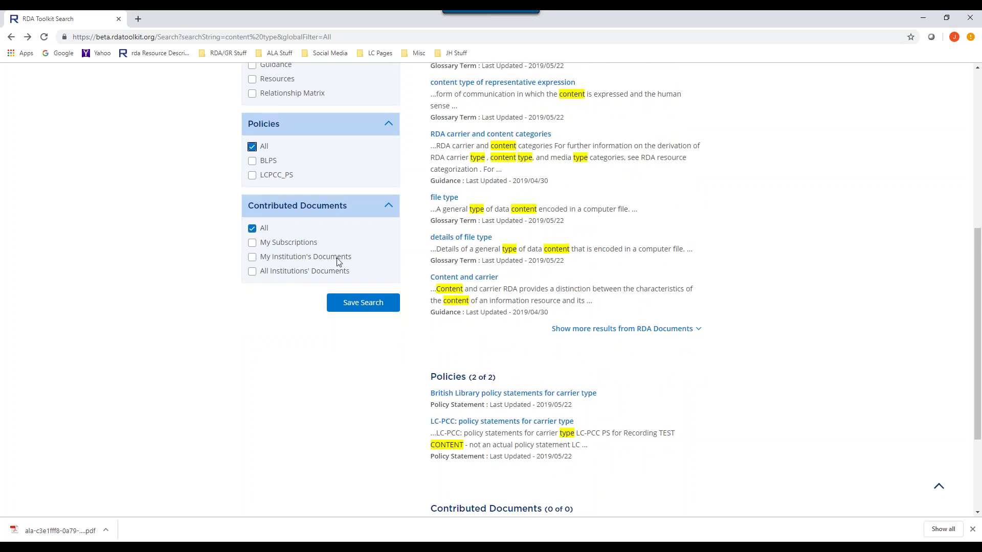
scroll(448, 288, "up", 3)
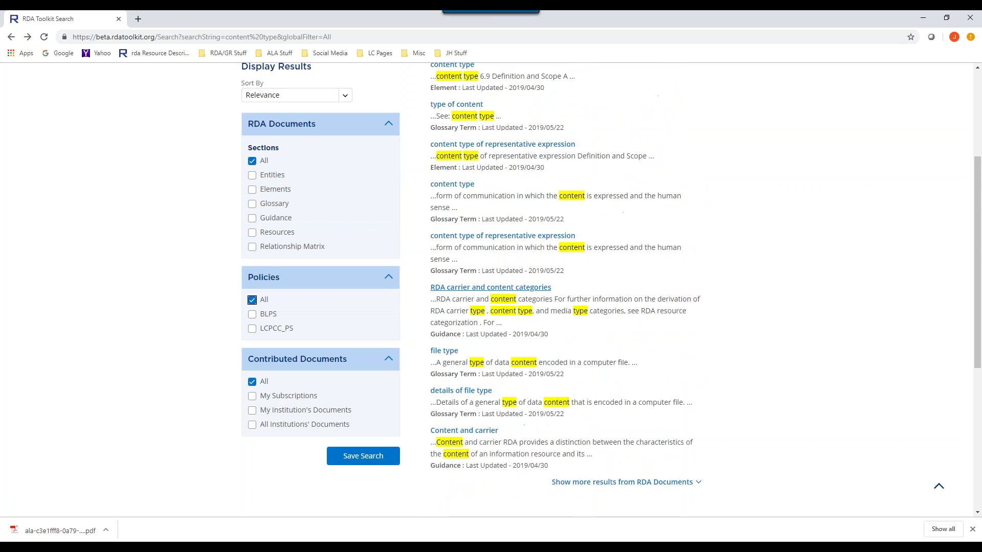
scroll(357, 304, "down", 3)
scroll(774, 281, "up", 7)
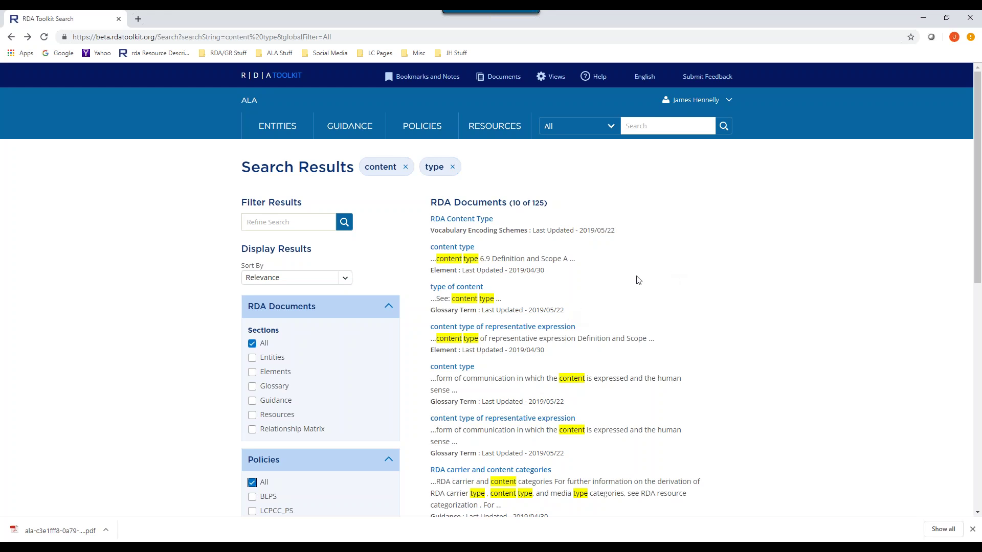
- Search for the exact phrase "language of content", returning two glossary terms
left_click(645, 128)
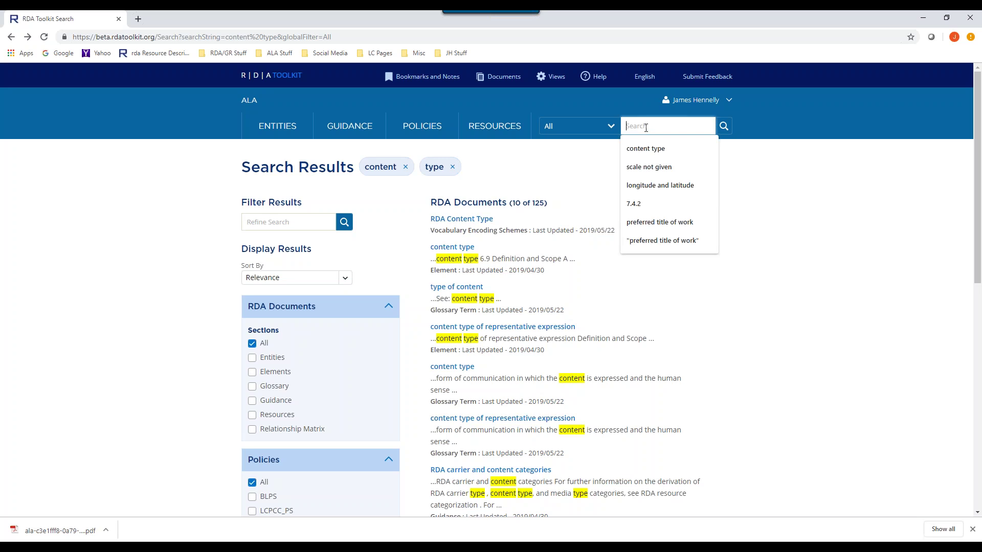
type("\"lang")
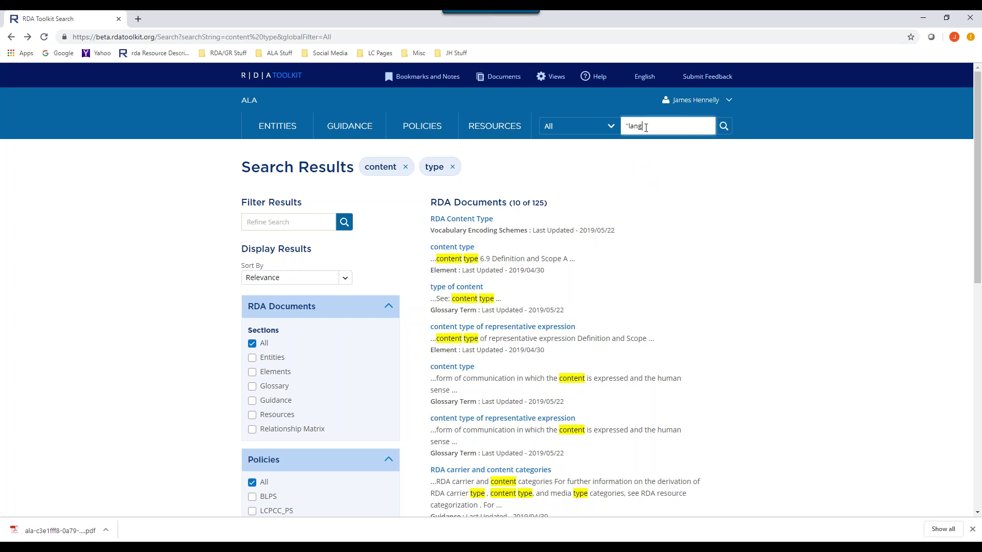
type("uage")
type("of content")
key("Return")
scroll(639, 250, "up", 3)
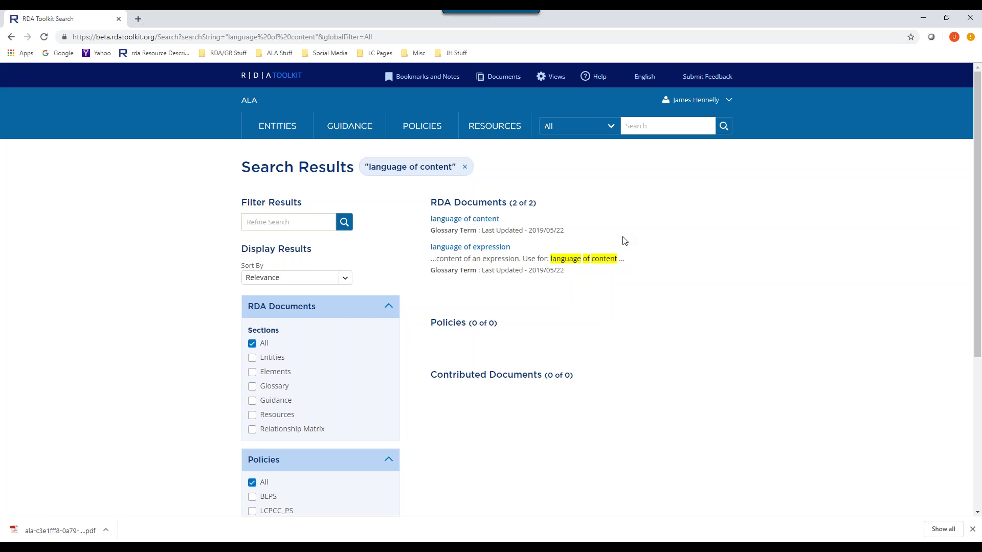
- Bring up the recent search suggestions, dismiss them, and reopen them
left_click(632, 127)
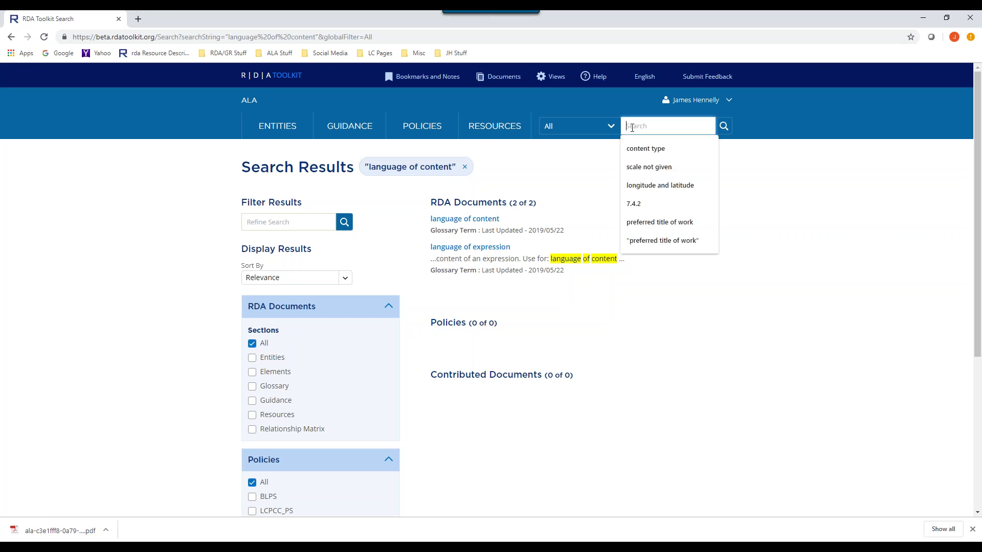
left_click(579, 192)
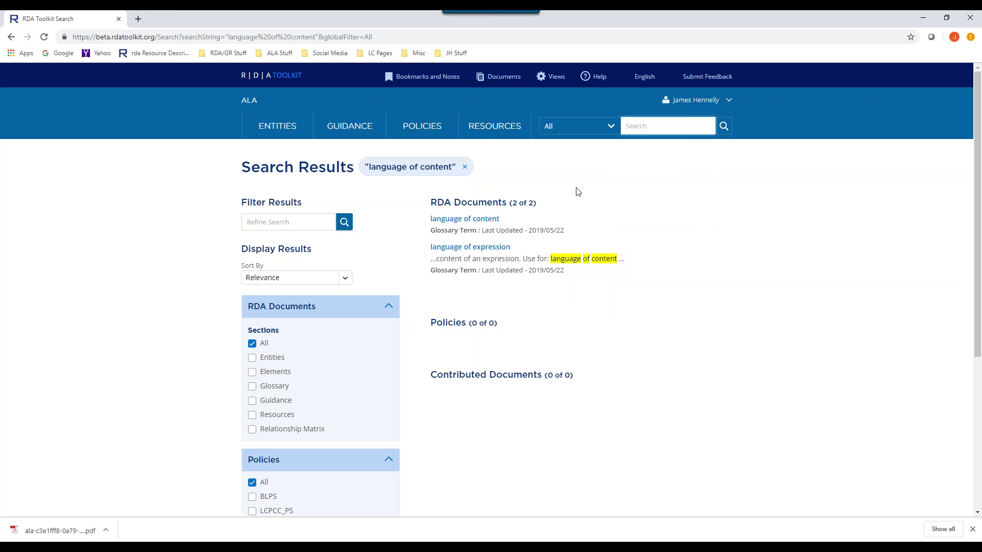
left_click(627, 127)
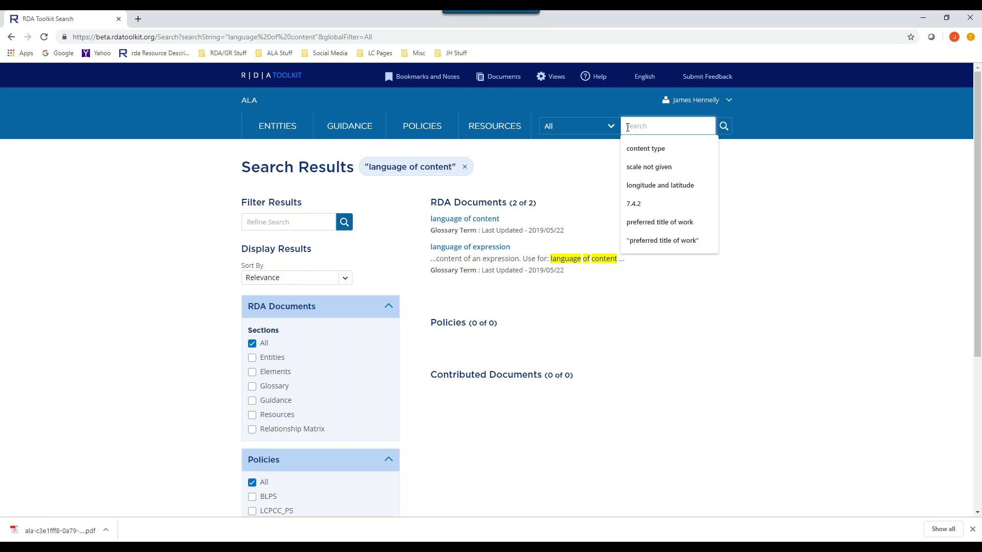
- Rerun the earlier 'scale not given' search
left_click(642, 171)
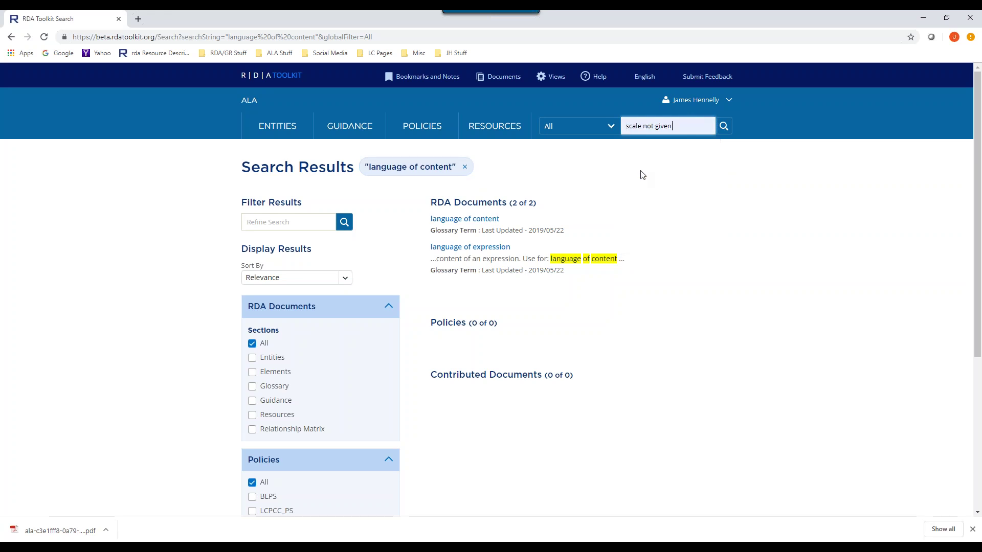
key("Return")
scroll(630, 180, "down", 3)
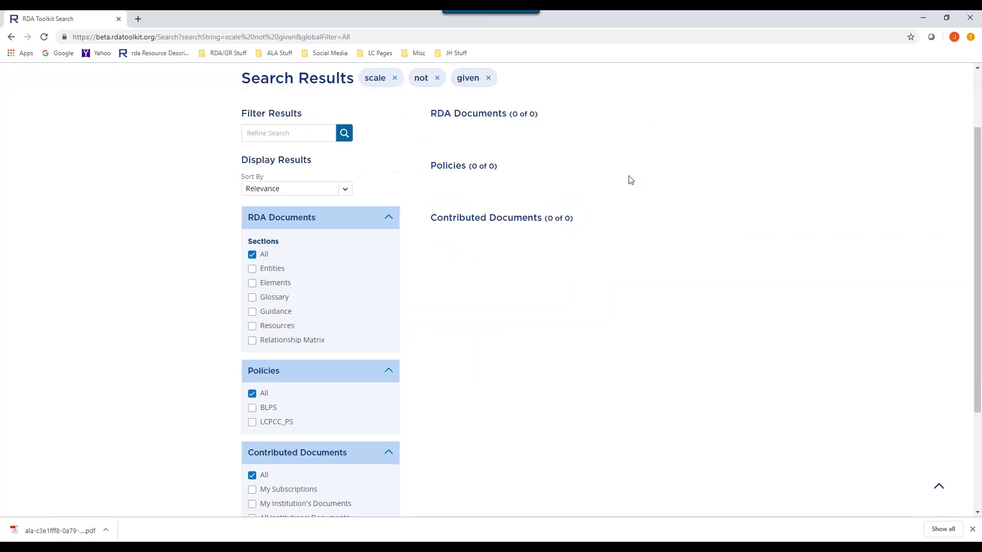
scroll(704, 204, "up", 1)
scroll(654, 227, "up", 2)
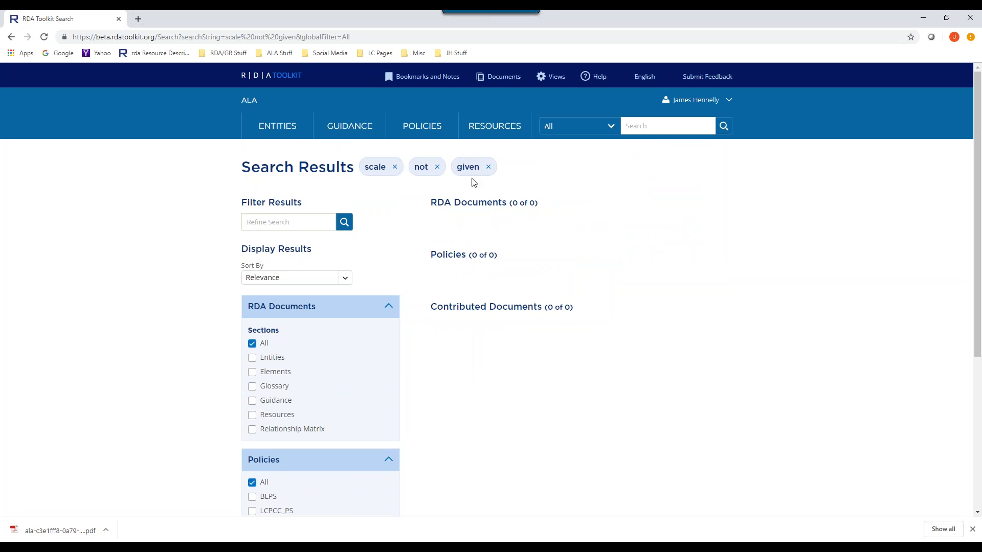
- Remove the 'given' term so the search covers only 'scale' and 'not'
left_click(633, 125)
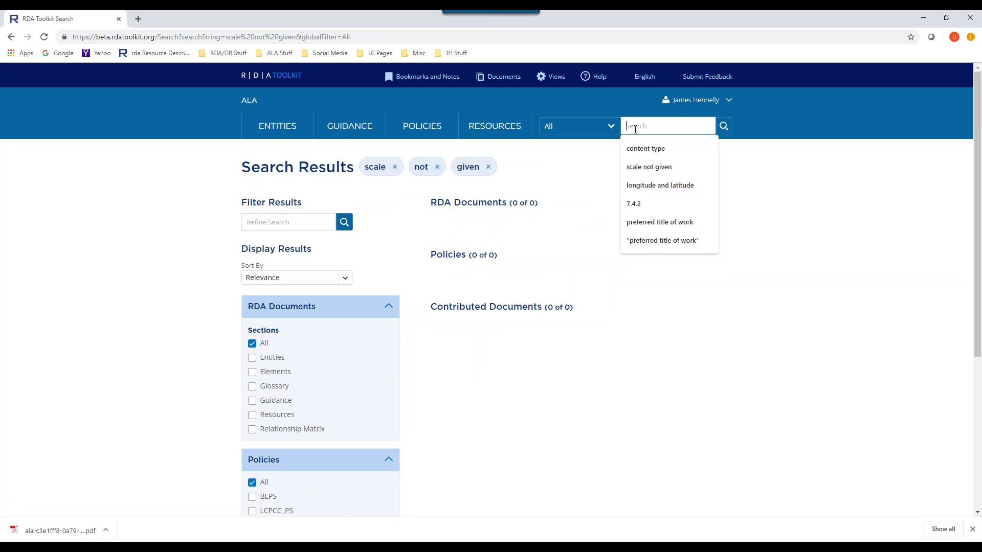
left_click(581, 183)
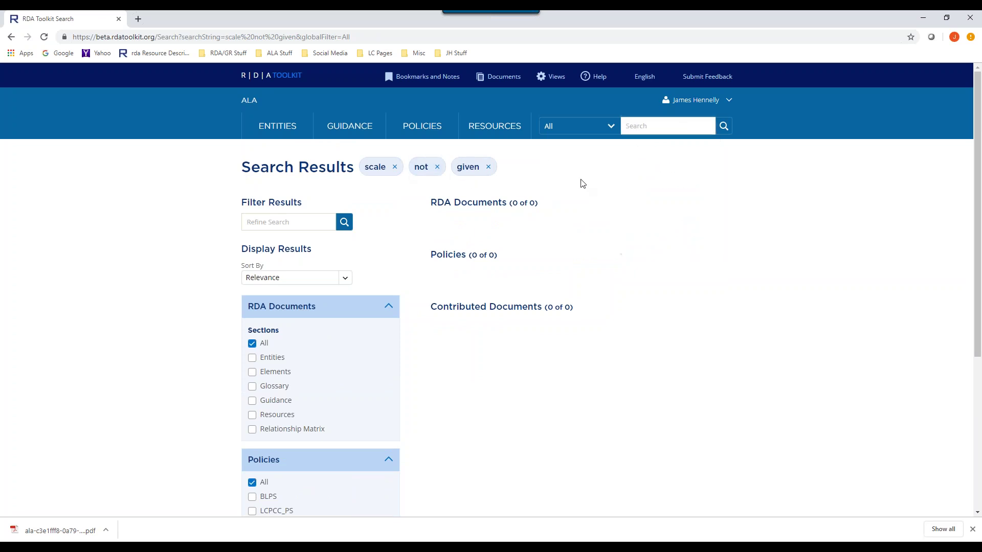
left_click(631, 127)
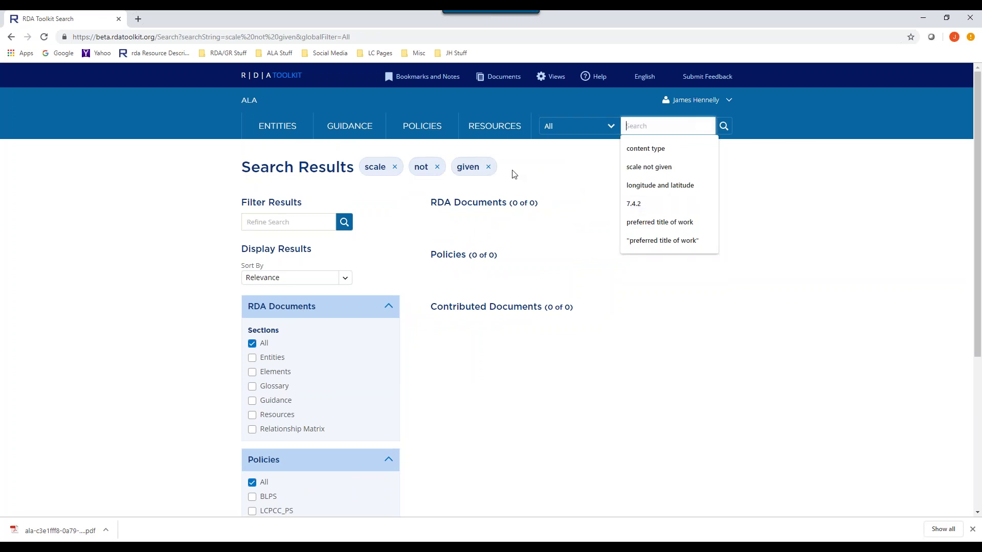
left_click(591, 179)
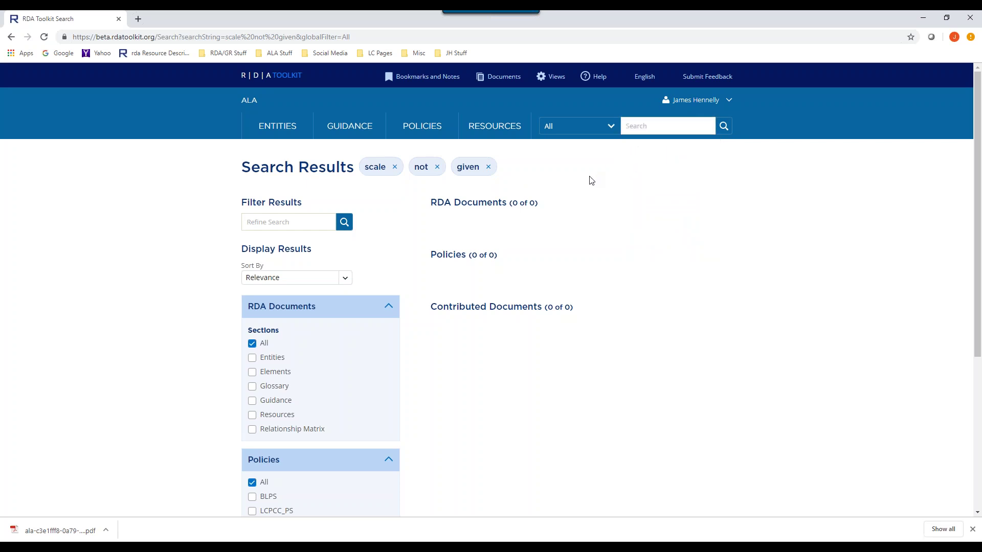
left_click(488, 168)
scroll(436, 351, "down", 2)
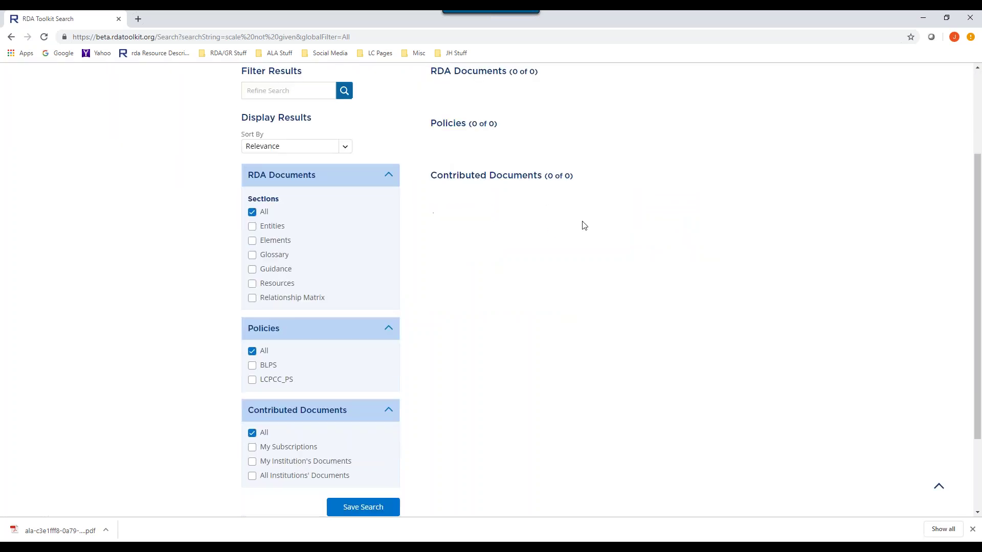
scroll(596, 217, "up", 2)
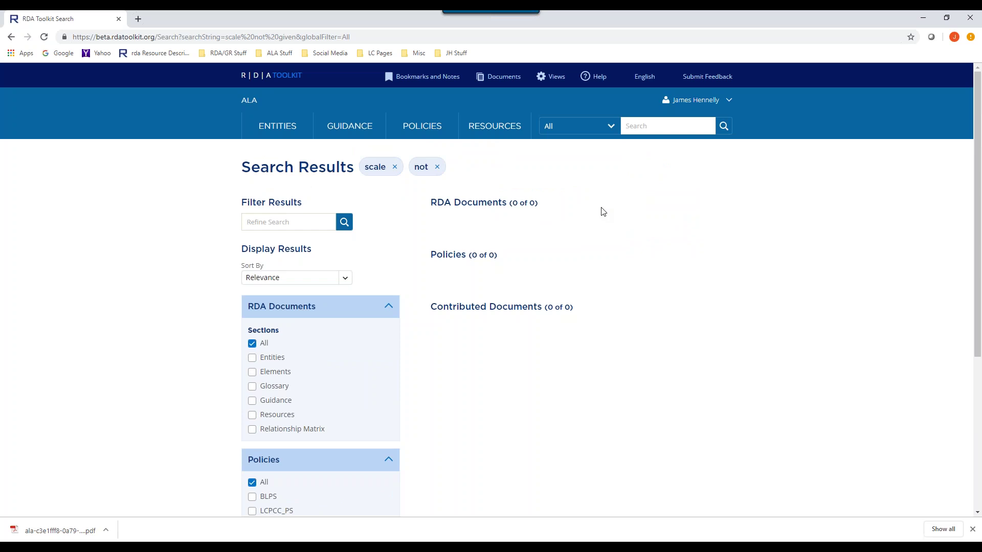
left_click(635, 124)
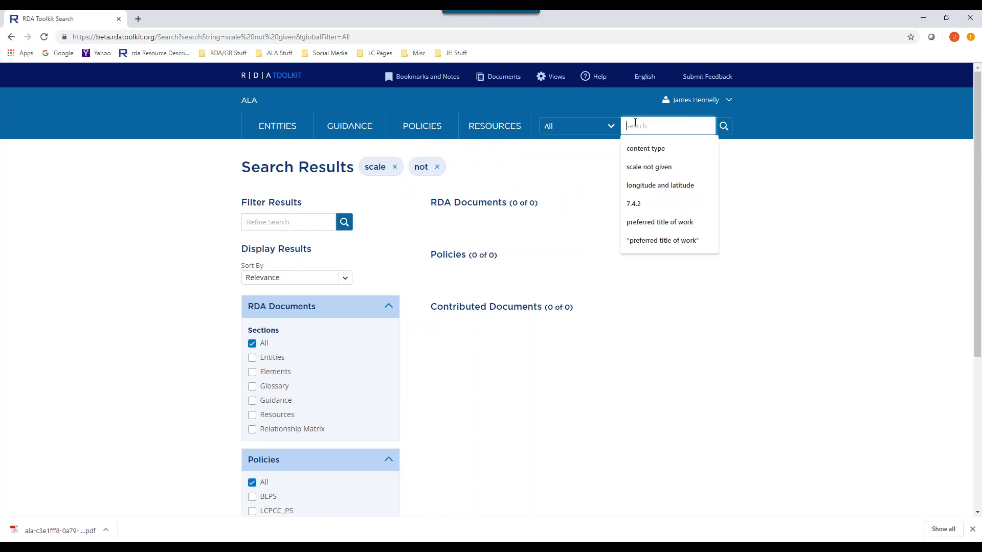
- Search for 546 and review the results
type("546")
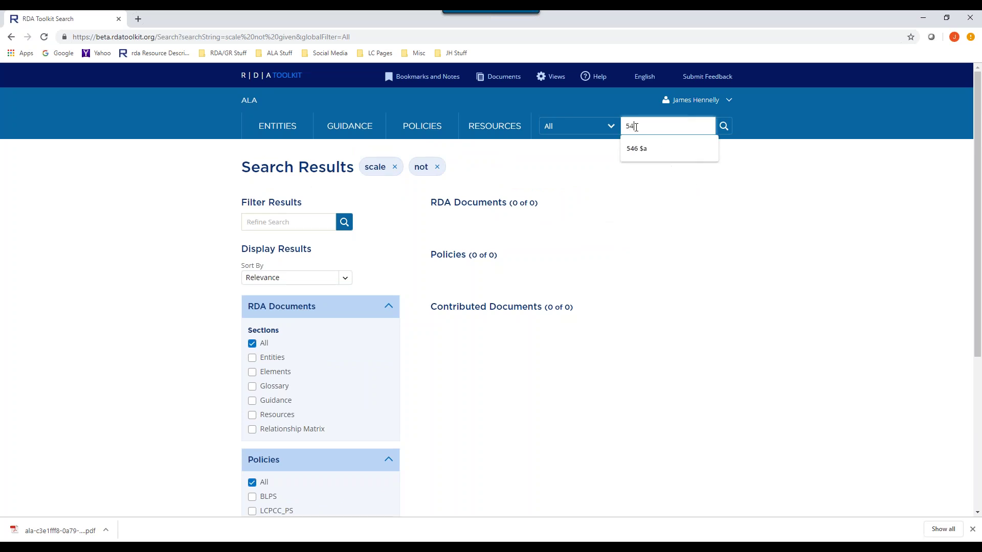
key("Return")
scroll(545, 296, "down", 3)
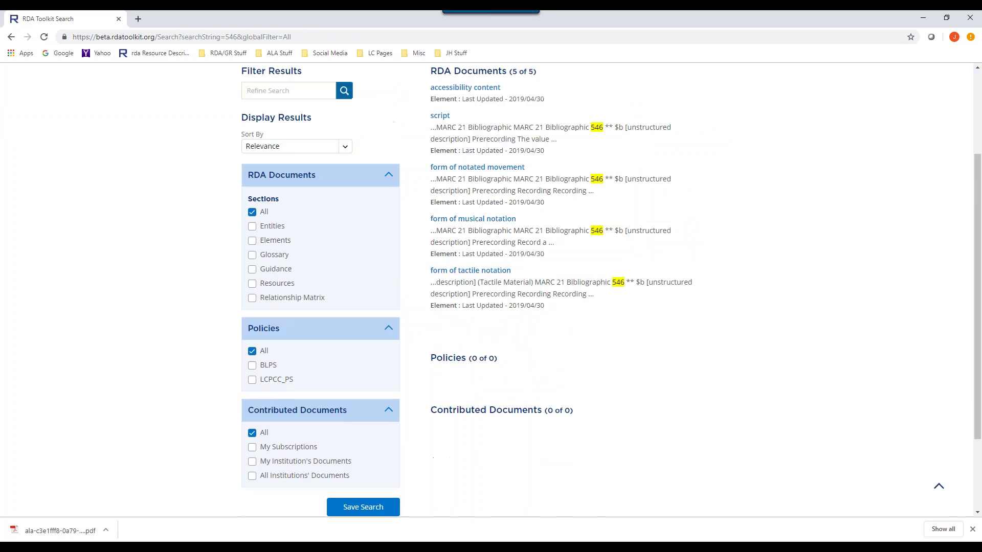
scroll(552, 294, "up", 3)
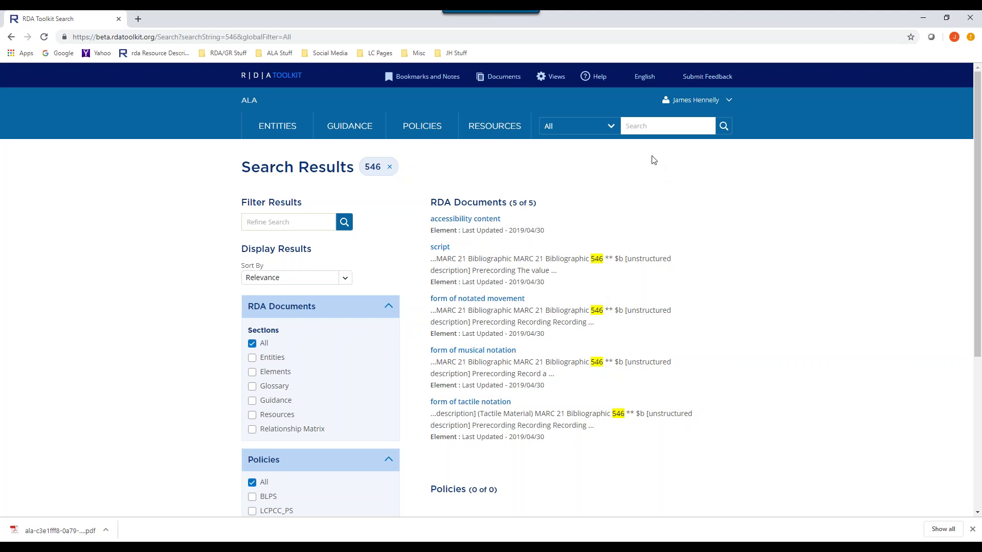
- Search the quoted 546 subfield phrase, returning only the accessibility content element
left_click(646, 126)
type("\"")
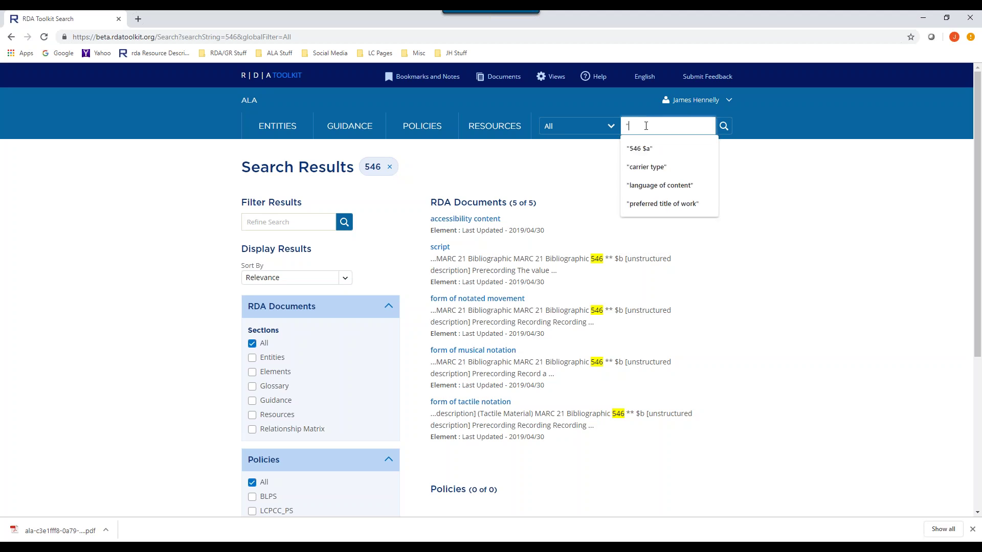
type("54")
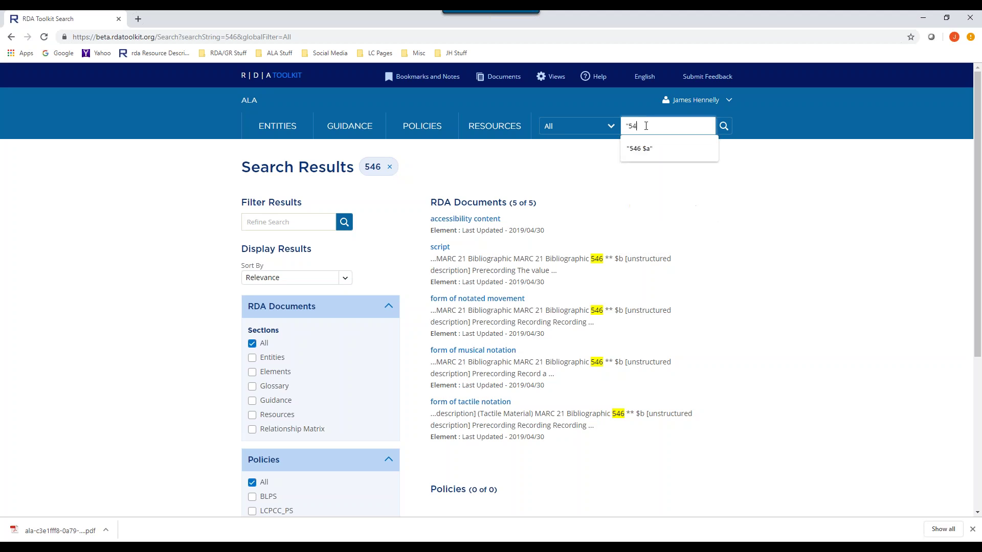
type("6 $b\"")
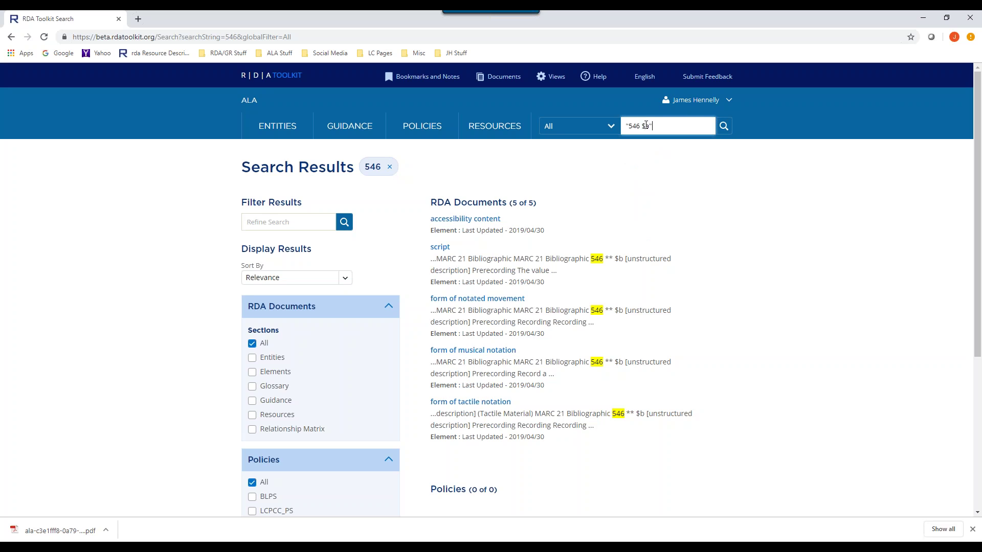
key("Return")
scroll(635, 208, "down", 3)
scroll(636, 204, "up", 2)
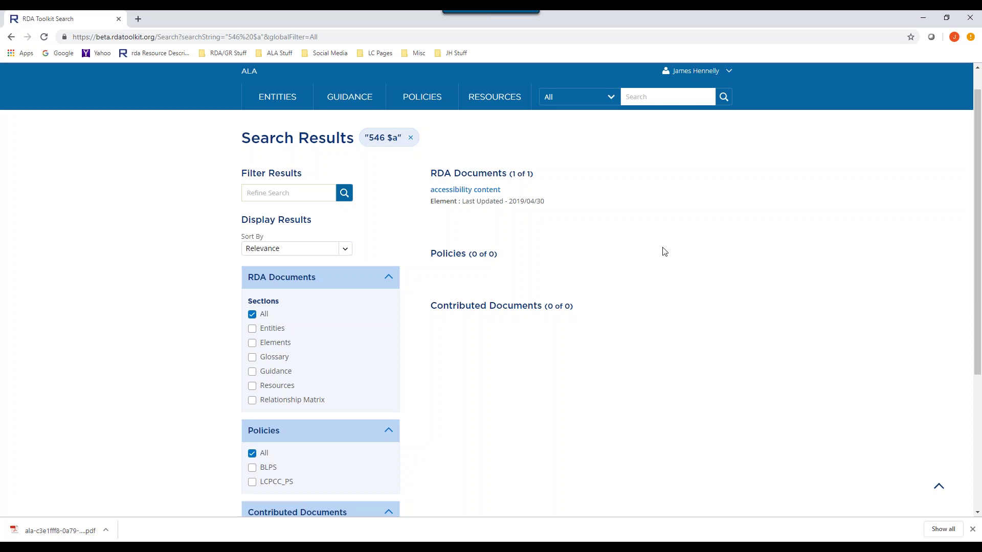
- Search for 7.4.2, listing seven elements including longitude and latitude
left_click(654, 97)
type("7.4.2")
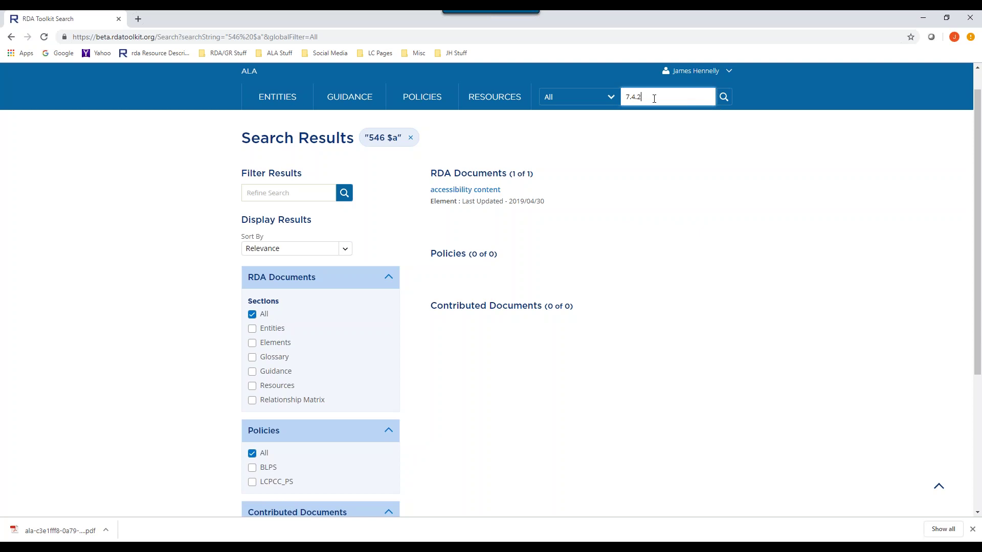
key("Return")
scroll(625, 219, "down", 2)
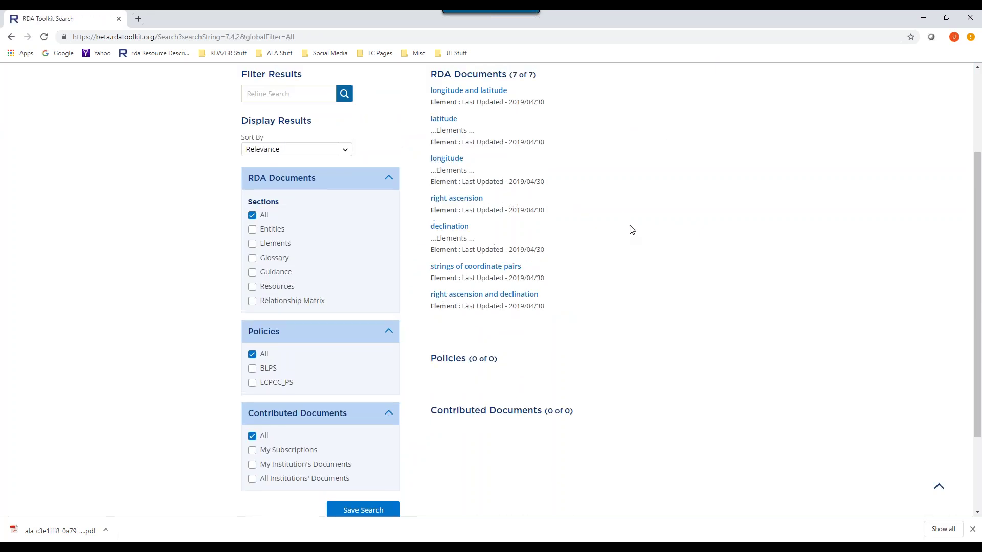
scroll(629, 226, "up", 3)
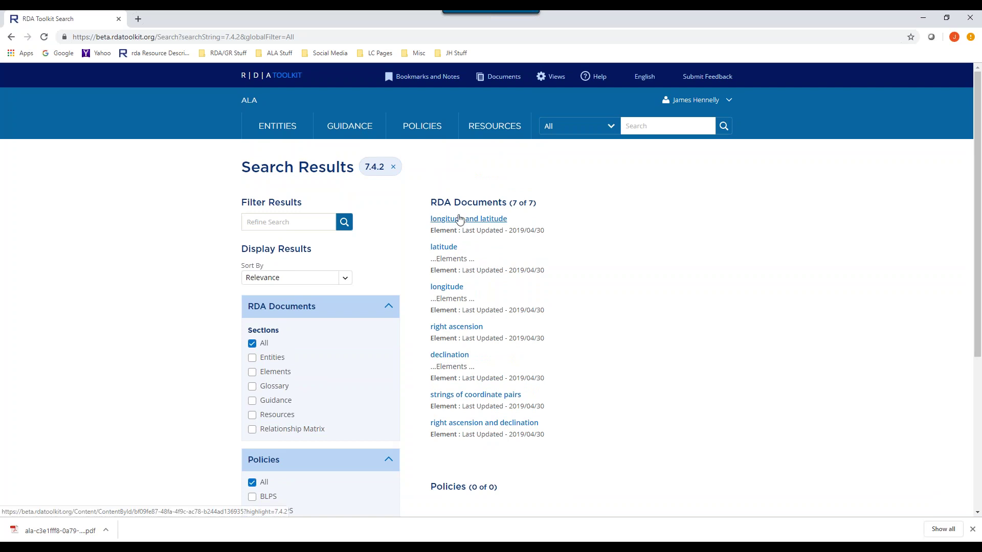
scroll(583, 340, "down", 2)
scroll(586, 342, "up", 2)
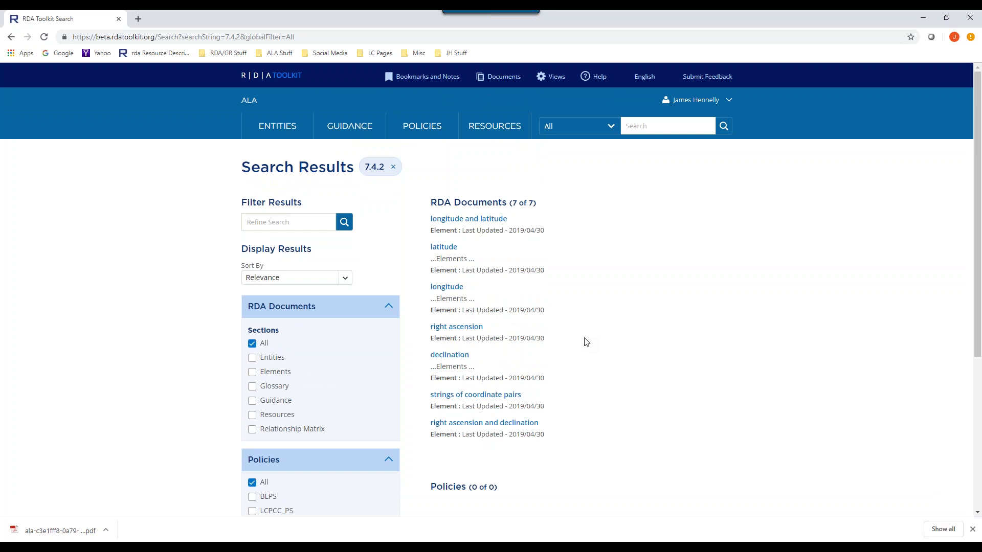
- Enter the quoted query "preferred name of coporate body", correcting typos along the way
left_click(653, 126)
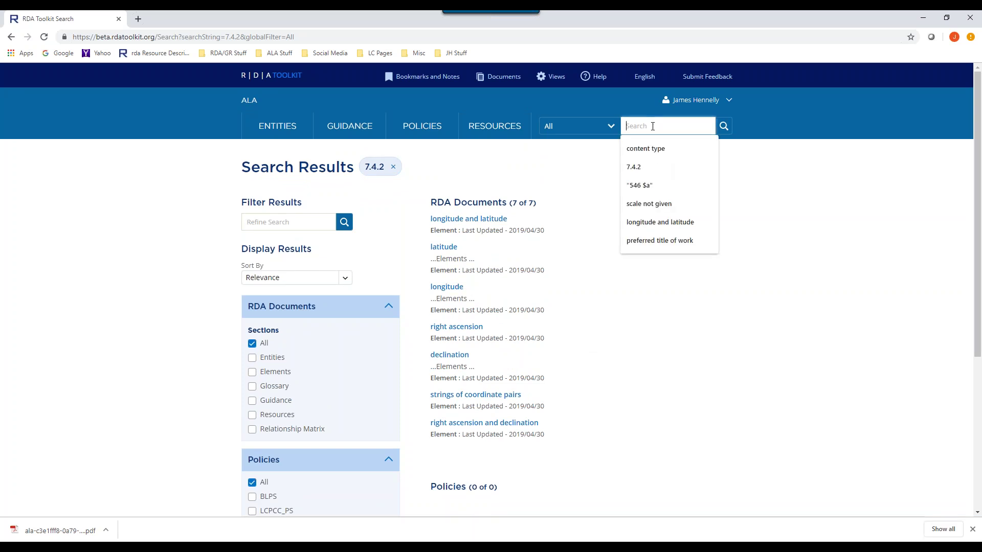
type("\"pref3erred")
key("BackSpace")
key("BackSpace")
key("BackSpace")
key("BackSpace")
key("BackSpace")
key("BackSpace")
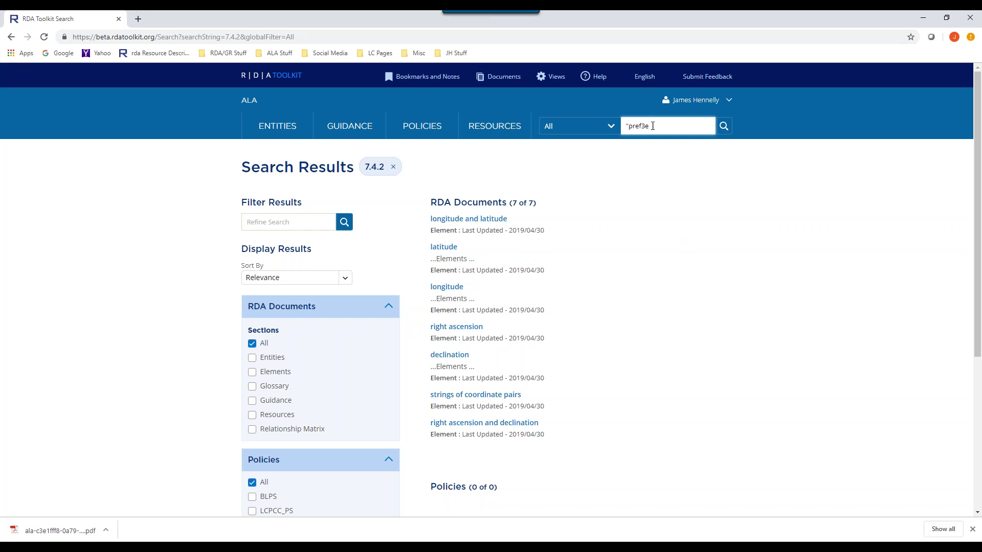
type("erred")
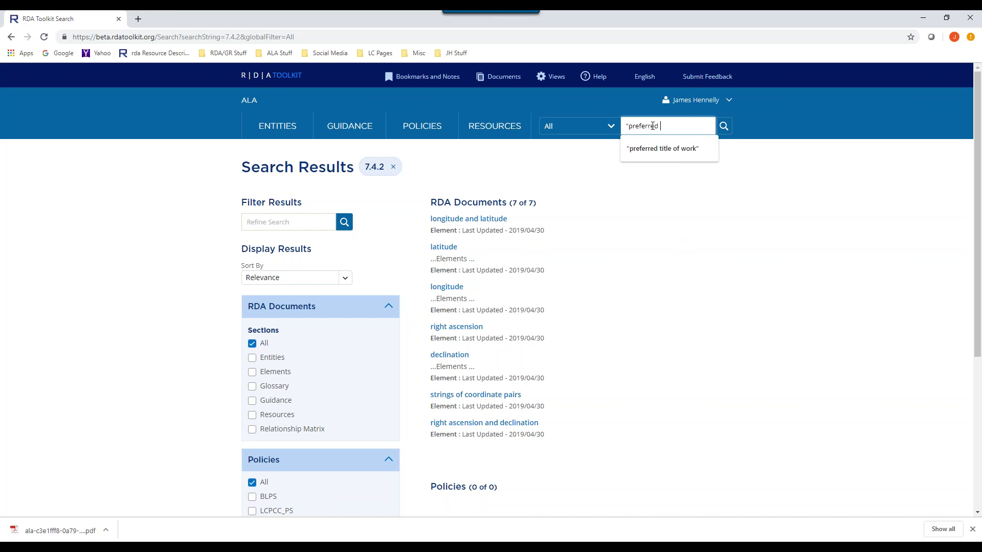
type(" nameo")
key("BackSpace")
type("of copo")
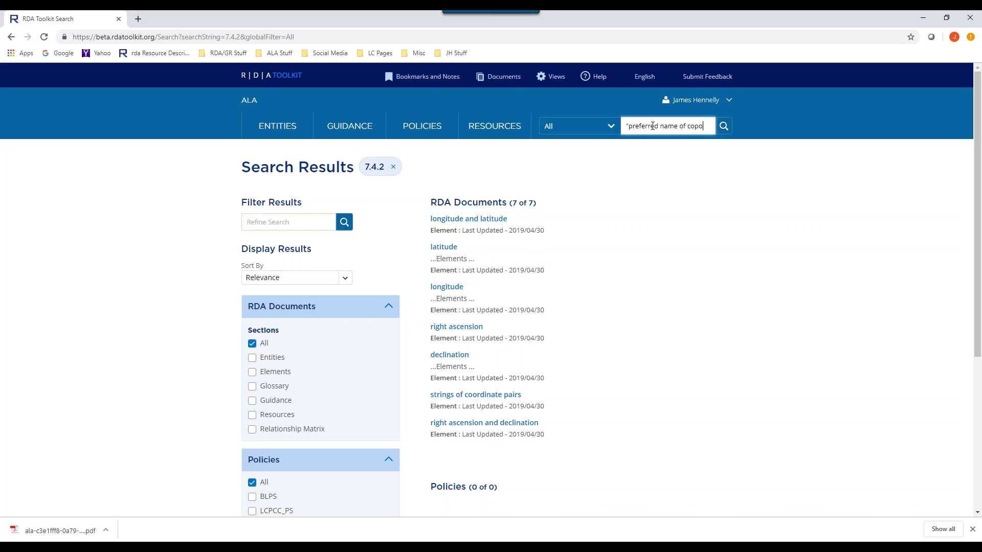
type("rate body")
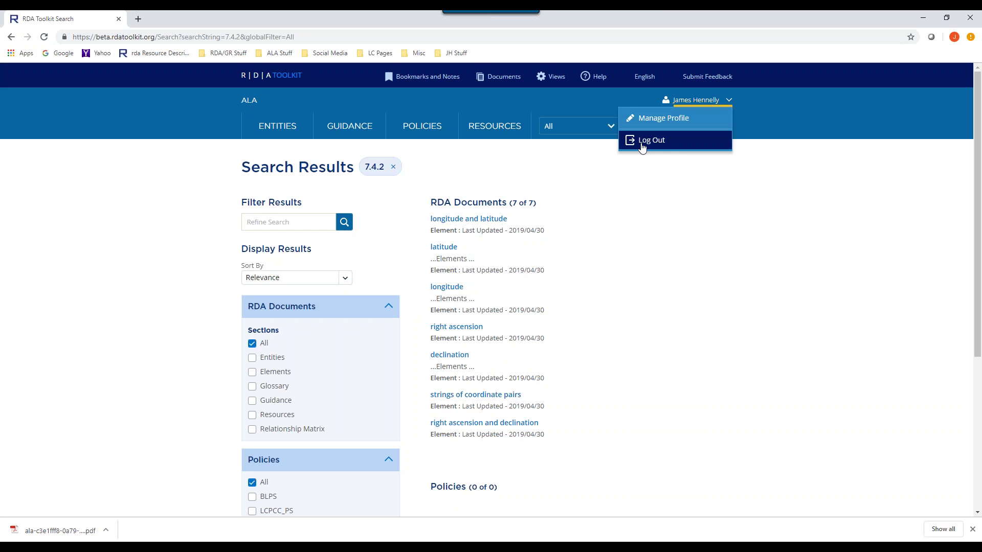
- Limit the search scope to Exact Title and run it, finding 0 results
left_click(614, 128)
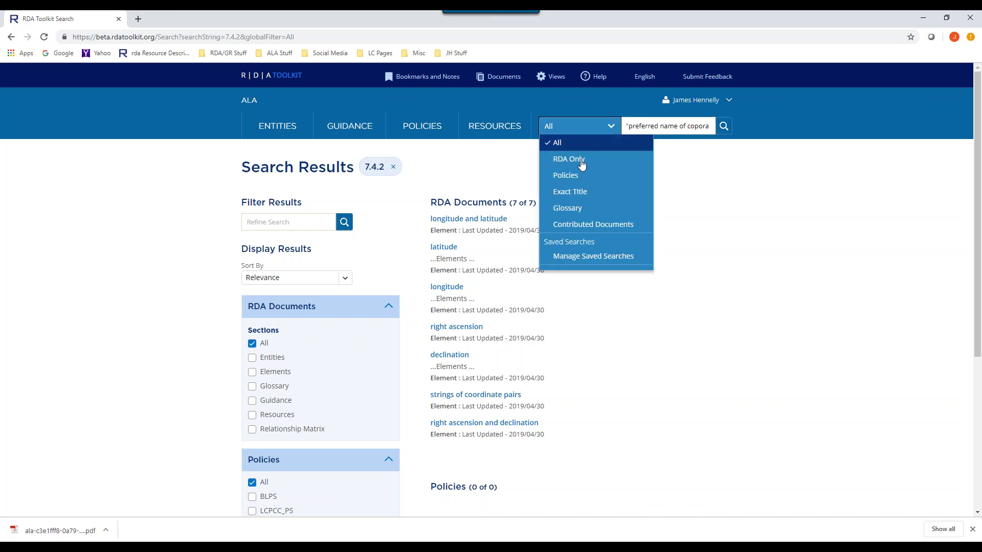
left_click(582, 191)
left_click(608, 126)
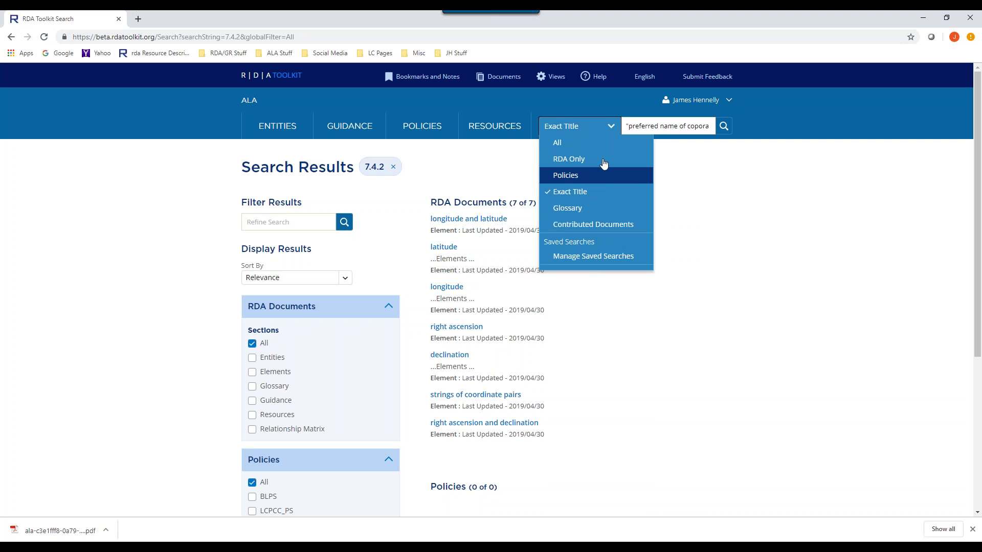
left_click(680, 126)
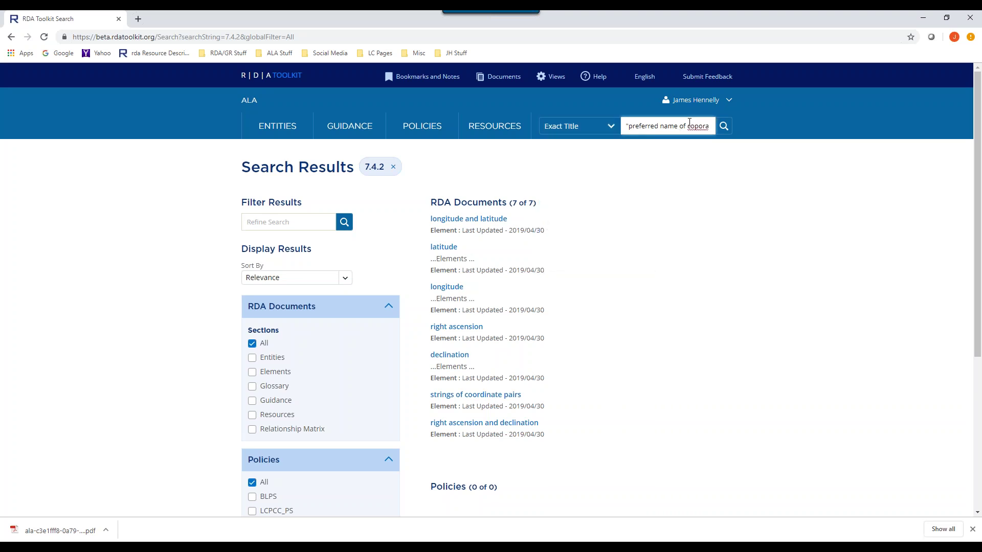
key("Return")
- Type 'prefe' and pick the 'preferred name of corporate body' suggestion
scroll(560, 197, "down", 2)
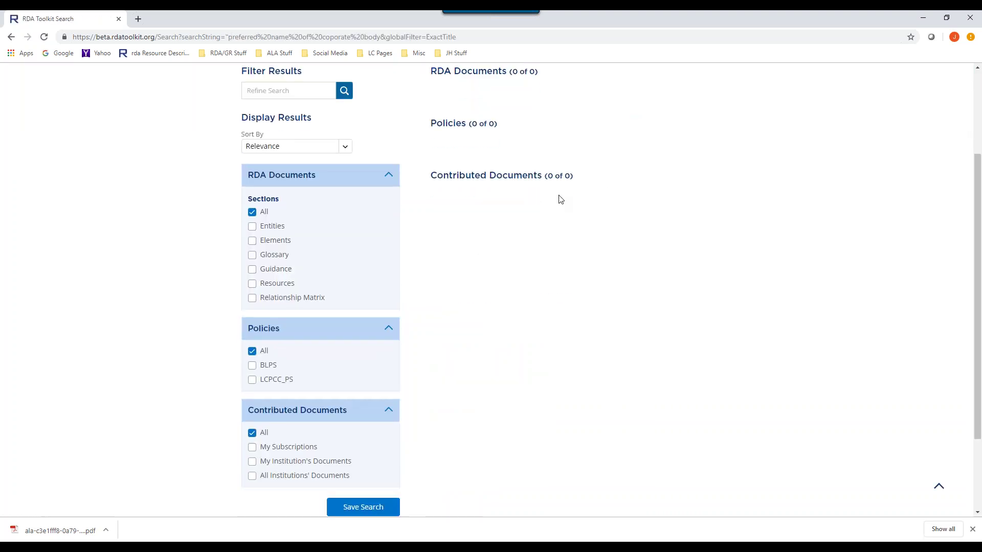
scroll(554, 194, "up", 2)
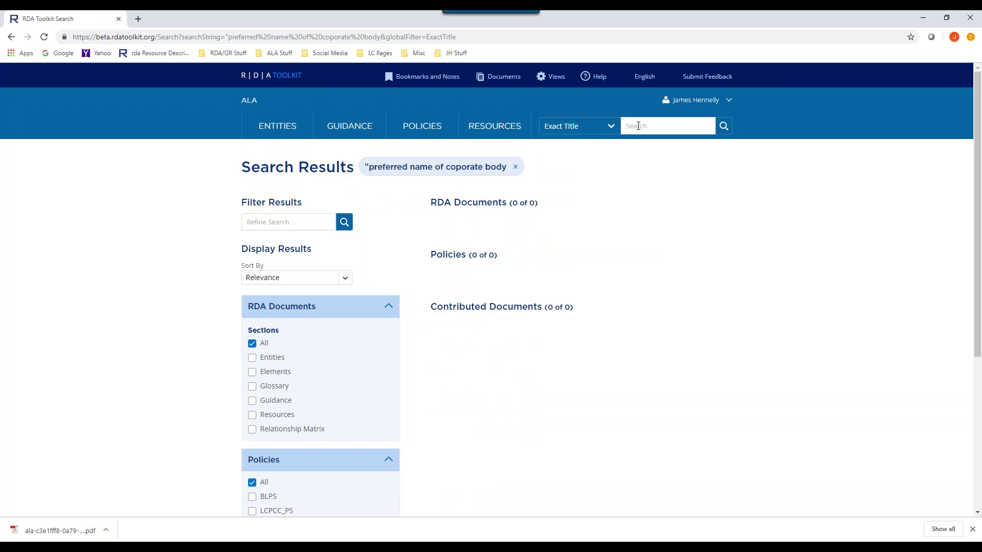
left_click(637, 125)
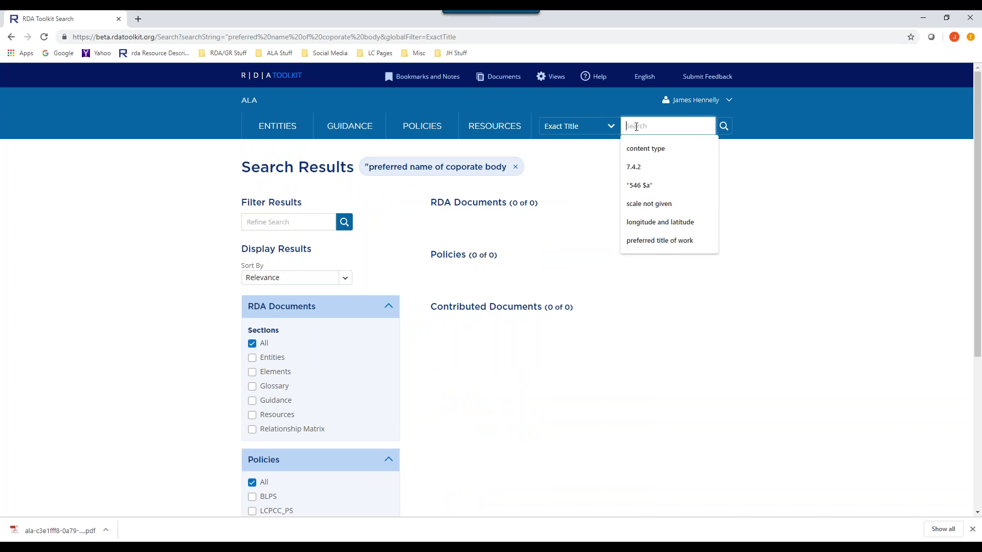
type("preferred name of corporat")
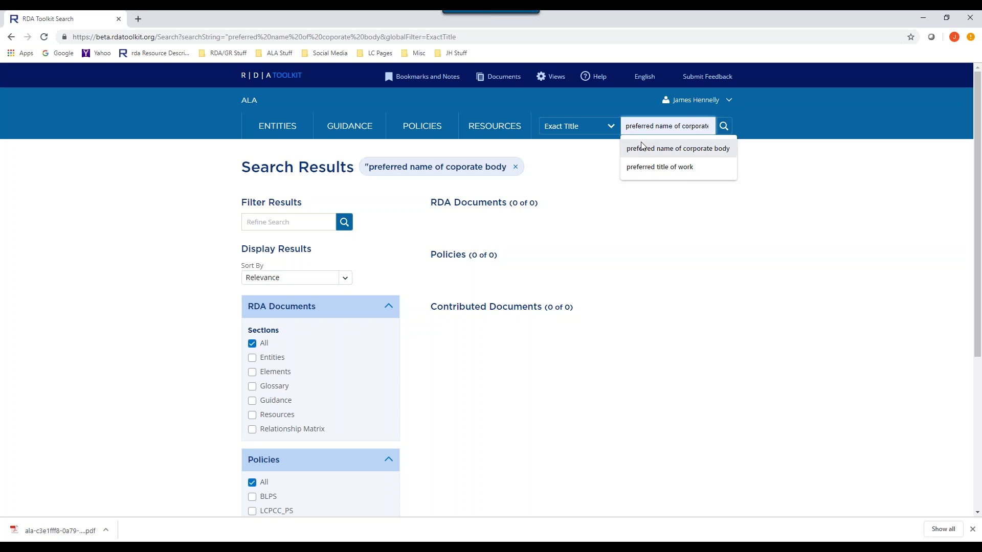
left_click(643, 148)
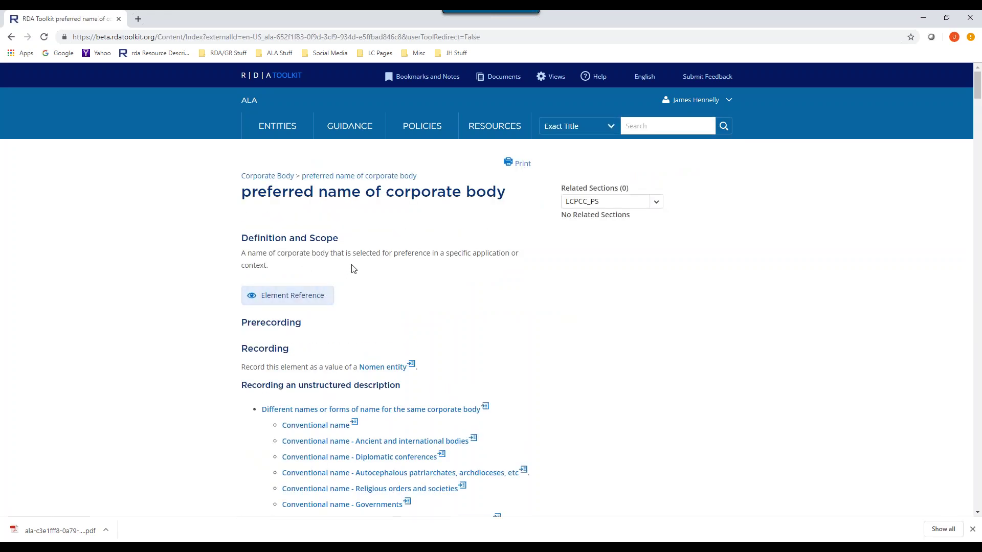
scroll(490, 311, "down", 9)
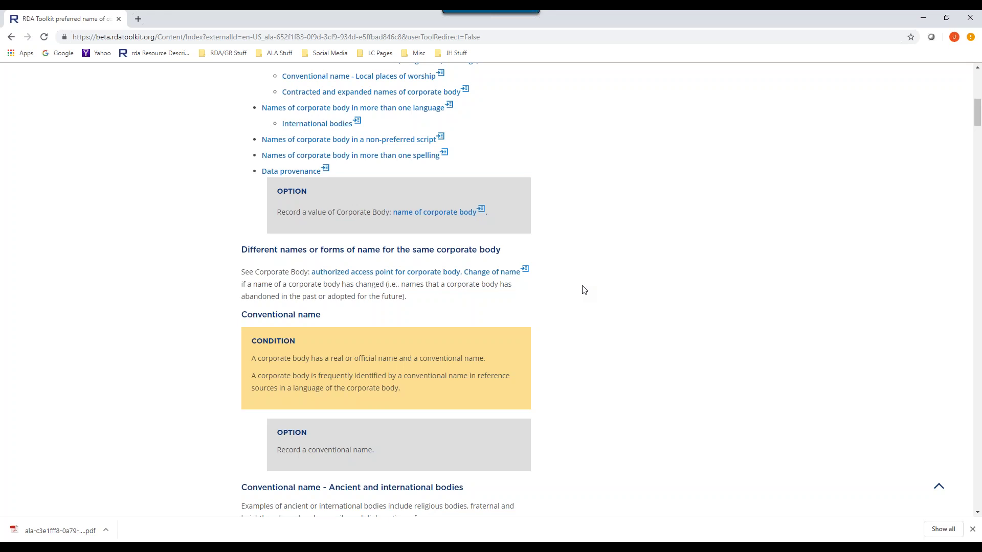
scroll(584, 289, "up", 2)
scroll(584, 290, "down", 2)
scroll(585, 290, "up", 2)
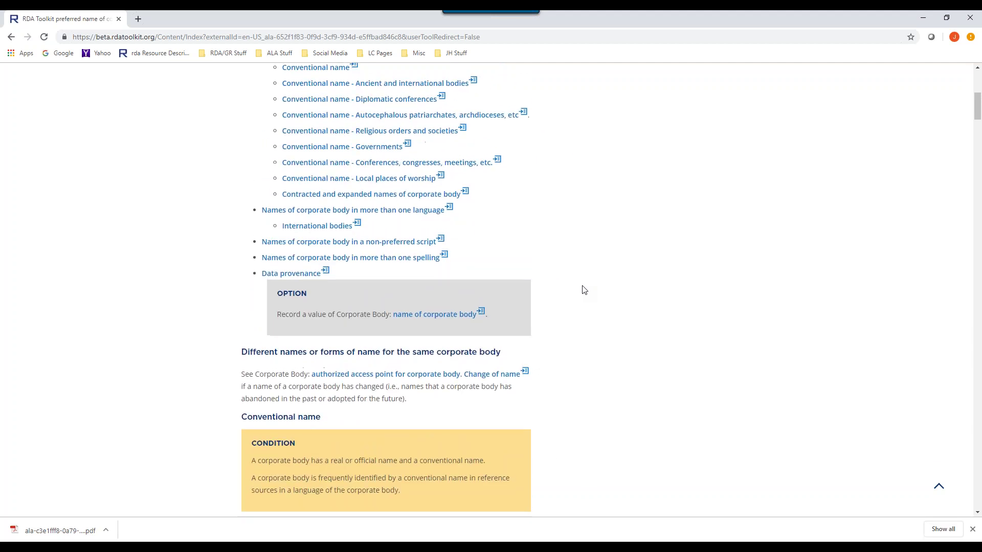
scroll(584, 290, "down", 2)
scroll(585, 290, "up", 1)
scroll(585, 289, "up", 1)
scroll(584, 290, "down", 4)
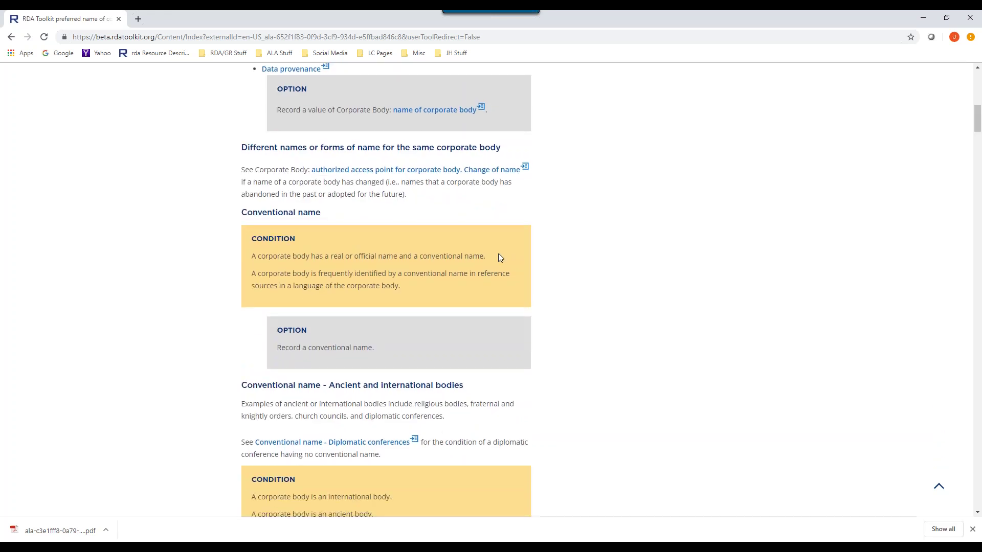
scroll(356, 119, "up", 2)
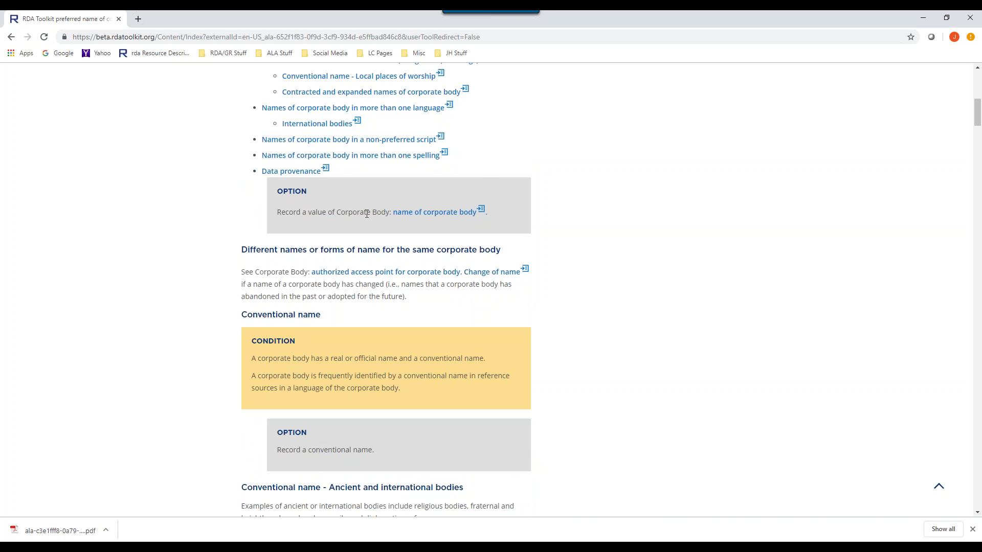
scroll(262, 220, "down", 2)
scroll(436, 215, "down", 1)
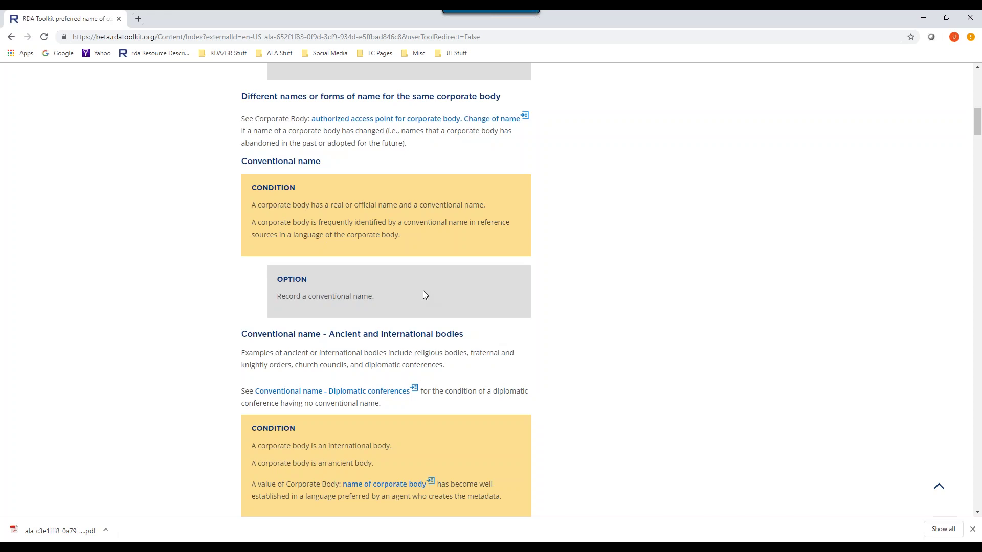
scroll(423, 291, "up", 2)
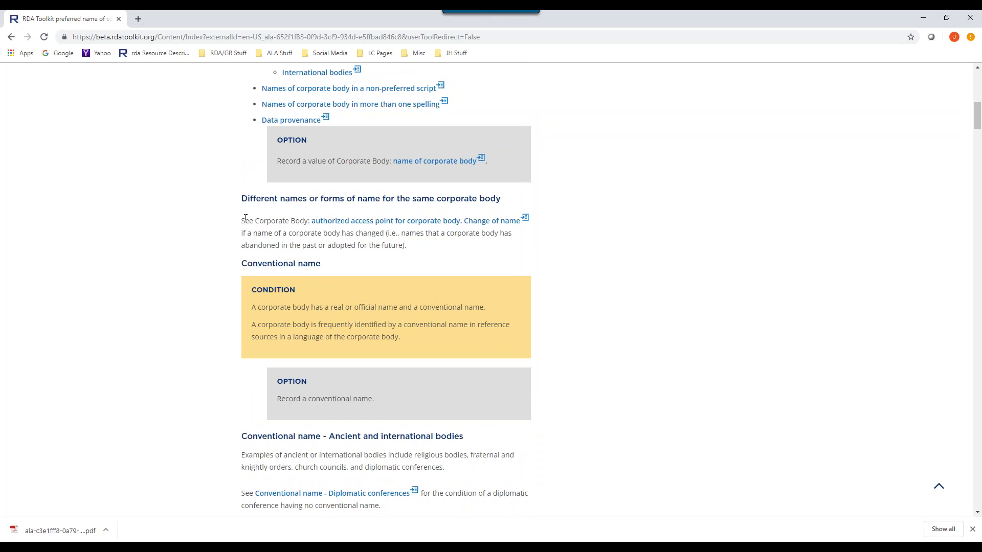
- Save a bookmark titled test24 in the test folder for the selected paragraph
left_click_drag(244, 221, 304, 223)
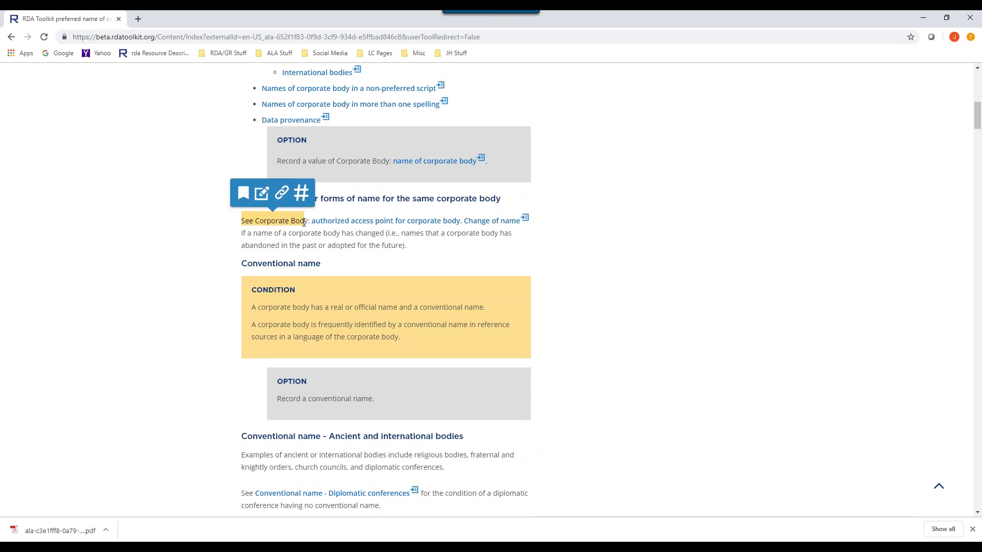
scroll(304, 222, "up", 2)
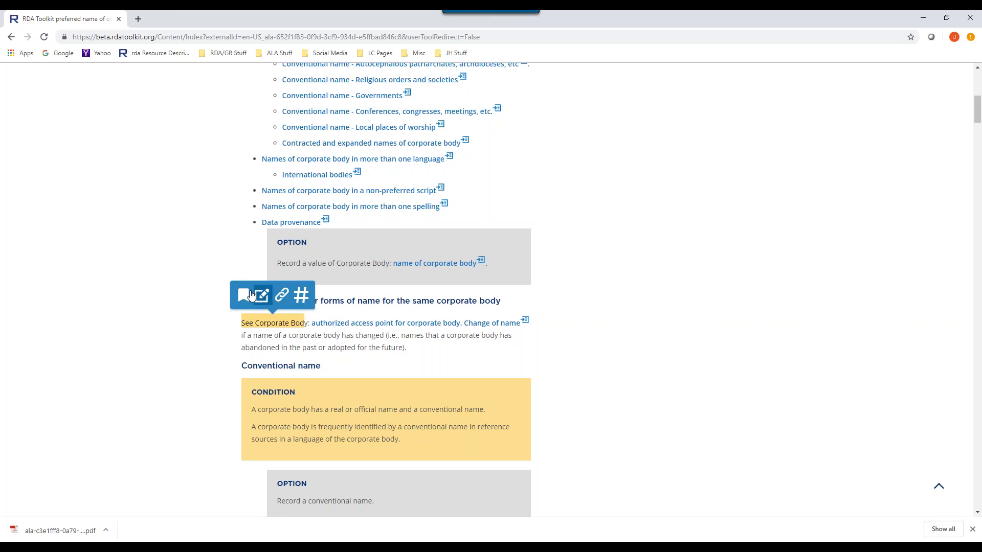
left_click(245, 295)
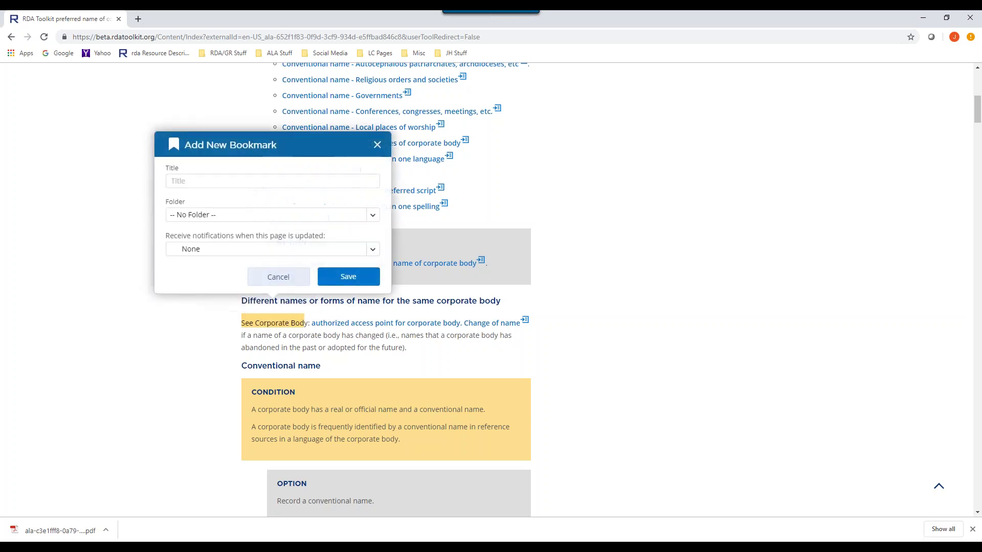
left_click(199, 181)
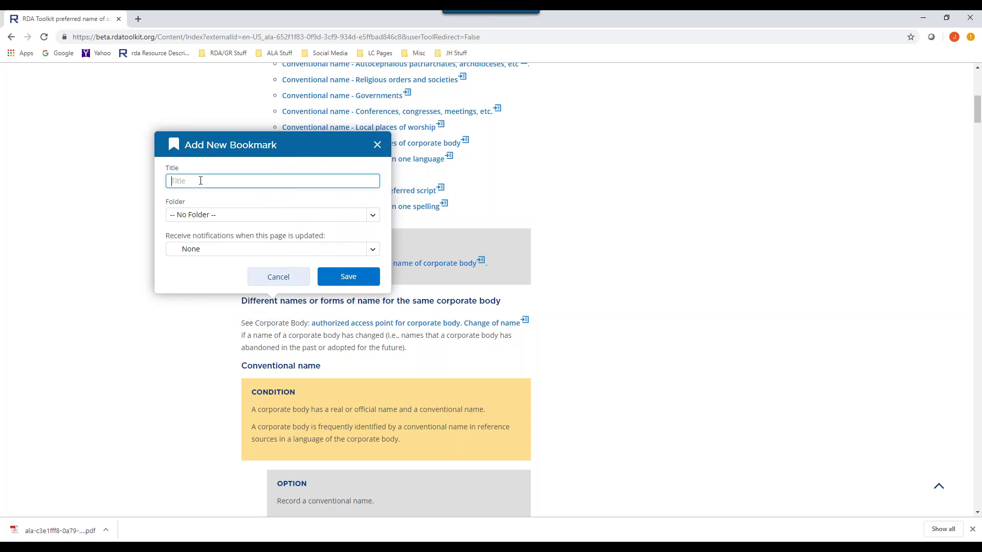
type("test24")
left_click(218, 215)
left_click(217, 217)
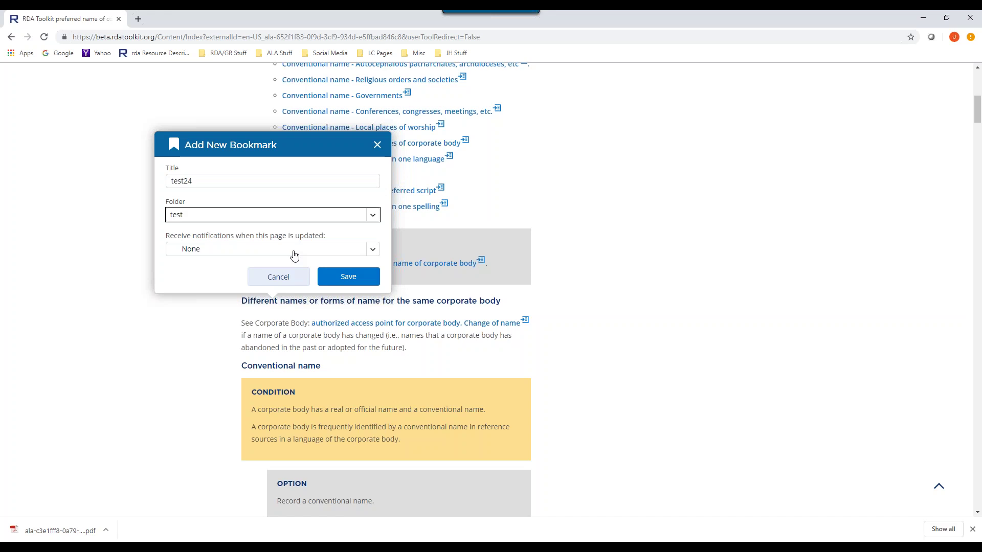
left_click(338, 279)
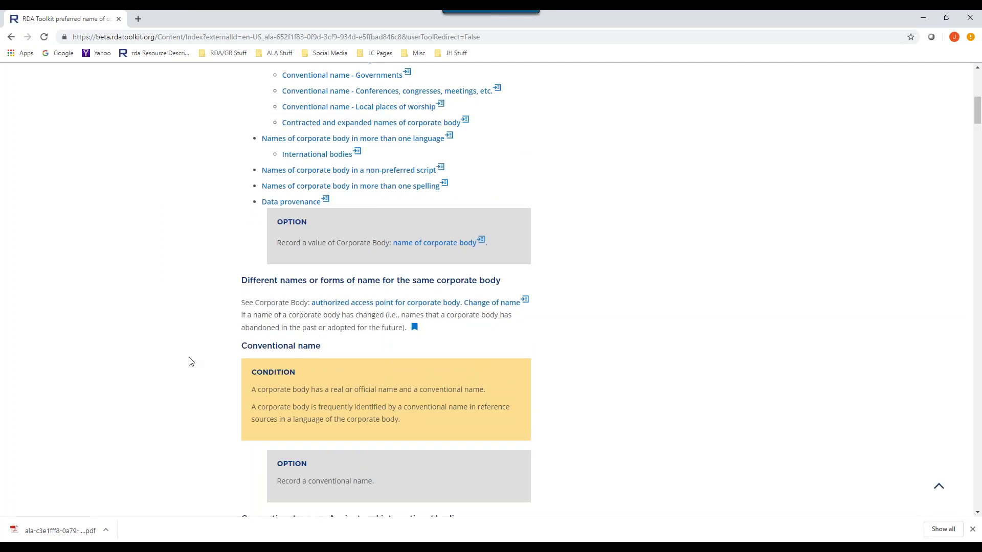
- Preview and close the test24 bookmark, then reselect the See Corporate Body words
left_click(416, 328)
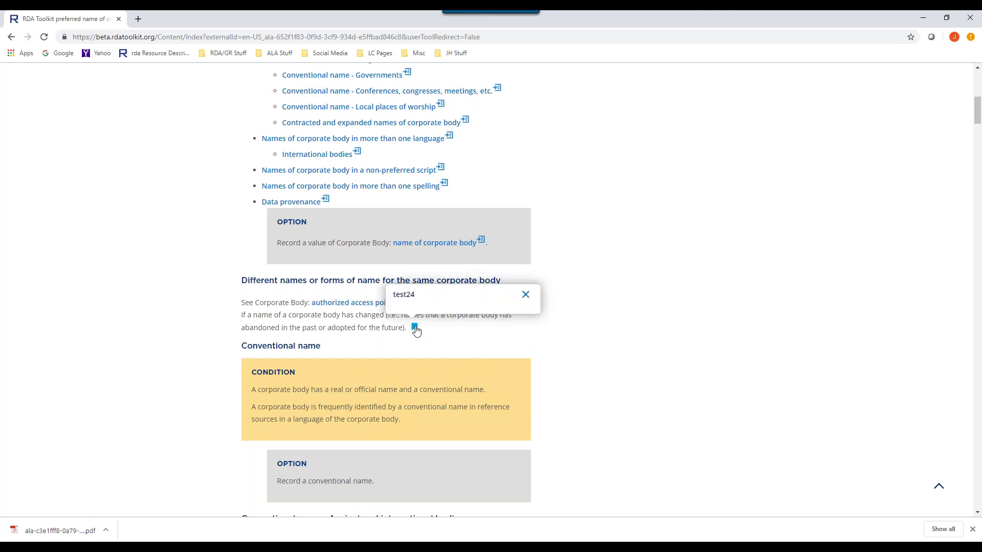
left_click(526, 298)
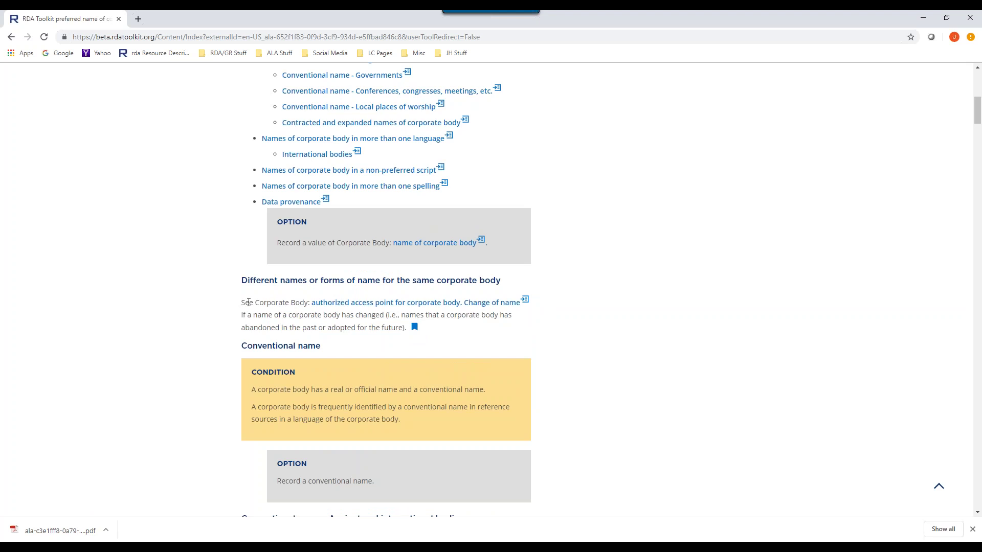
left_click_drag(242, 302, 308, 303)
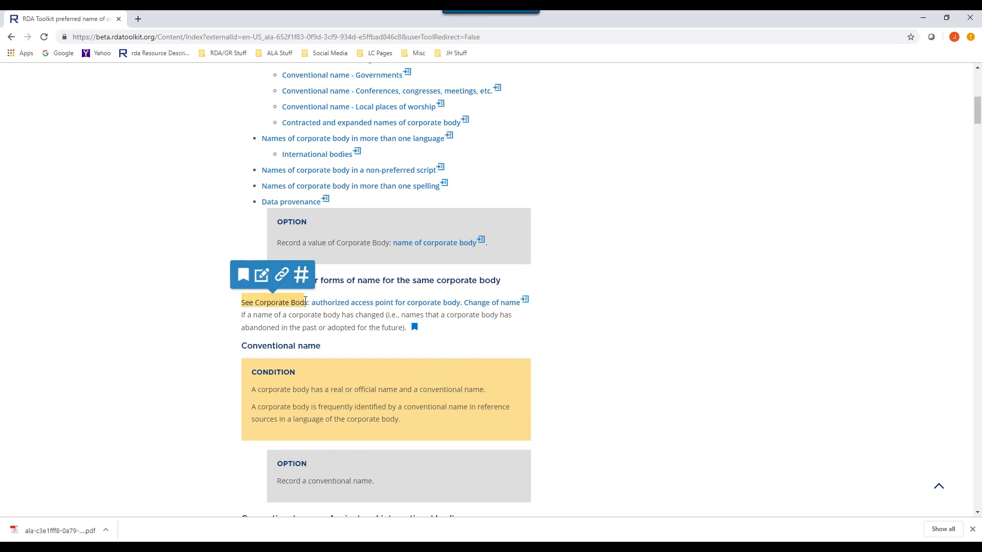
- Save a private note titled test25 with body "Testing right now"
left_click(263, 276)
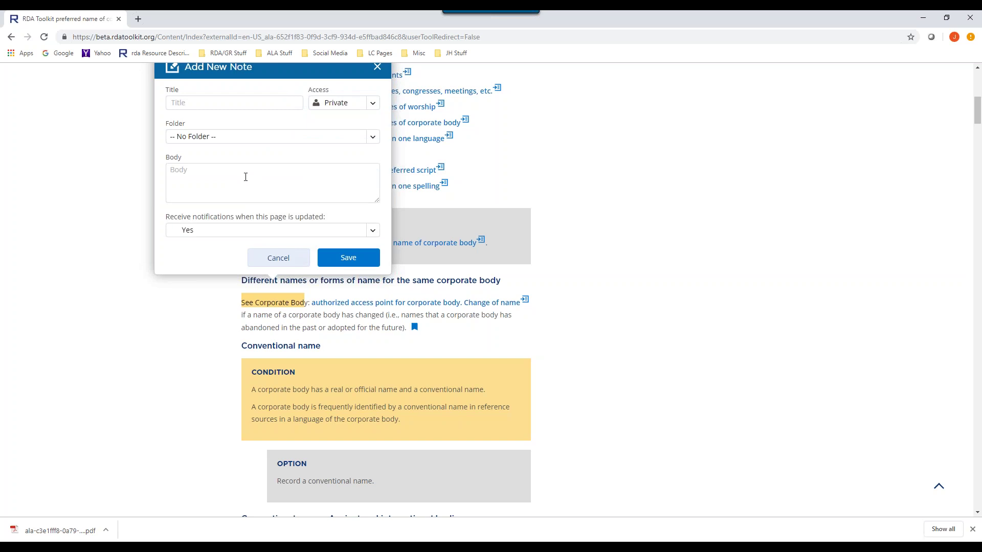
left_click(201, 103)
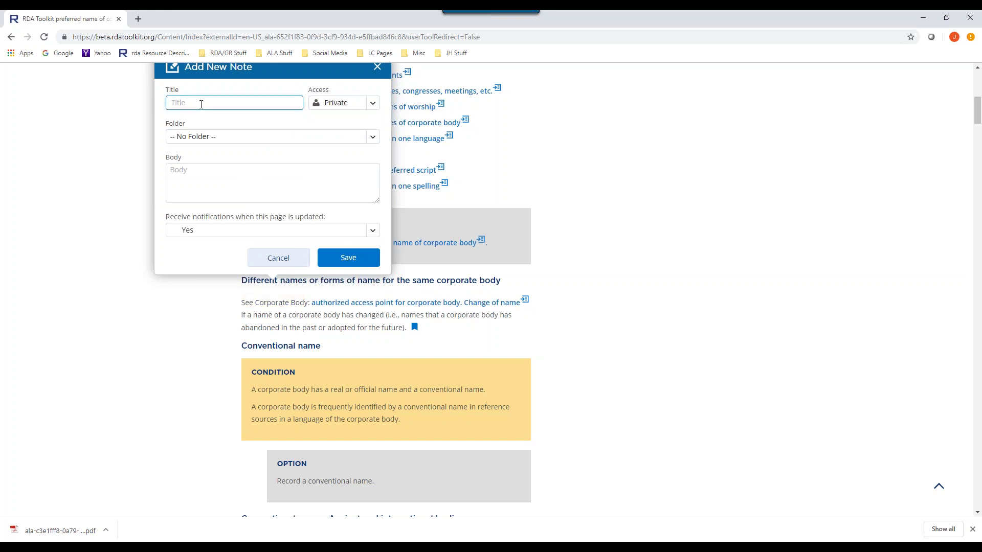
type("test25")
left_click(372, 106)
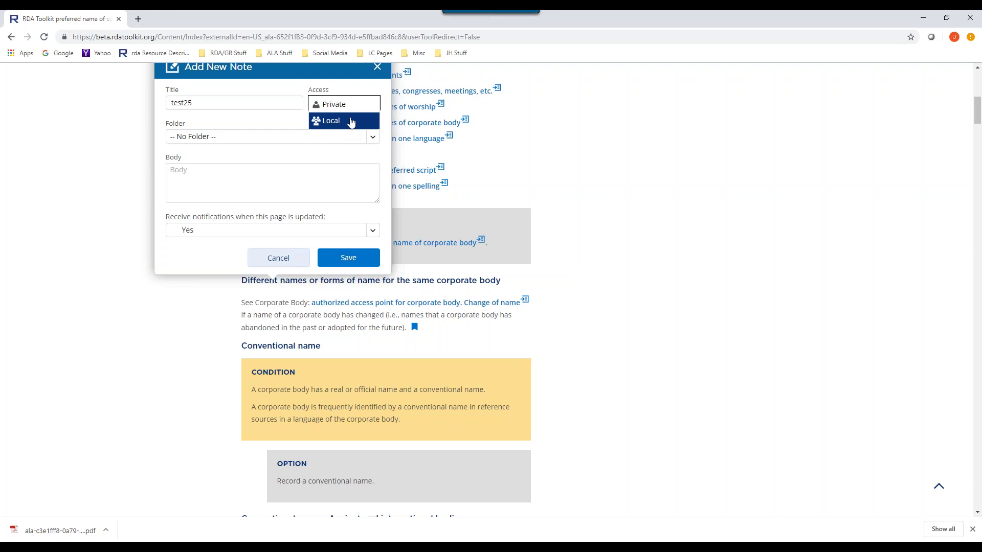
key("Tab")
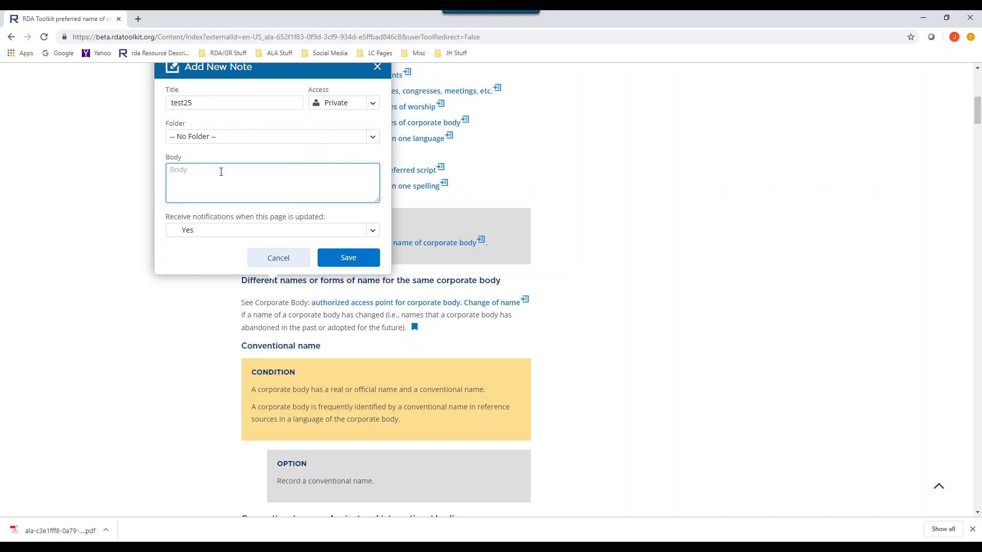
type("Testing right now")
left_click(348, 260)
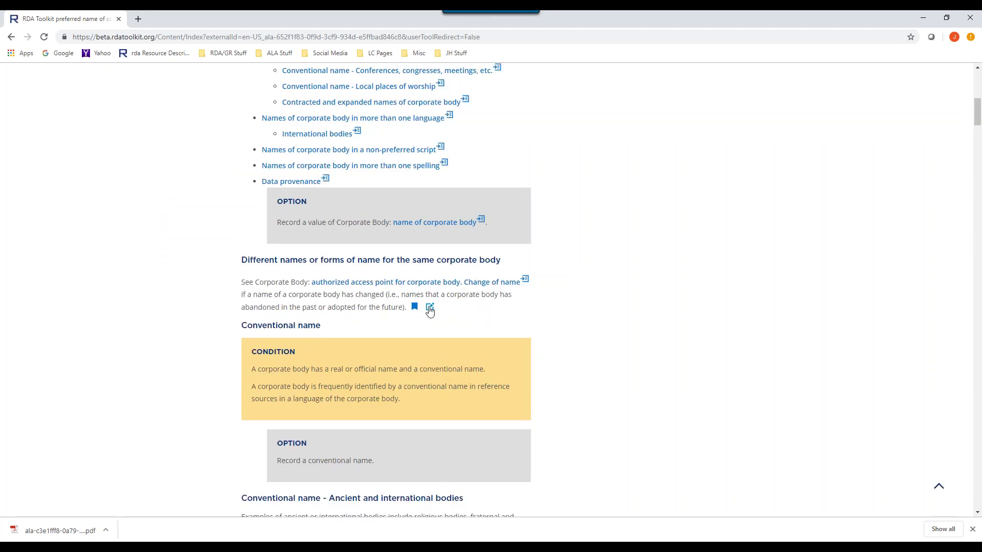
- Open the saved test25 note to read it, then close it
left_click(429, 306)
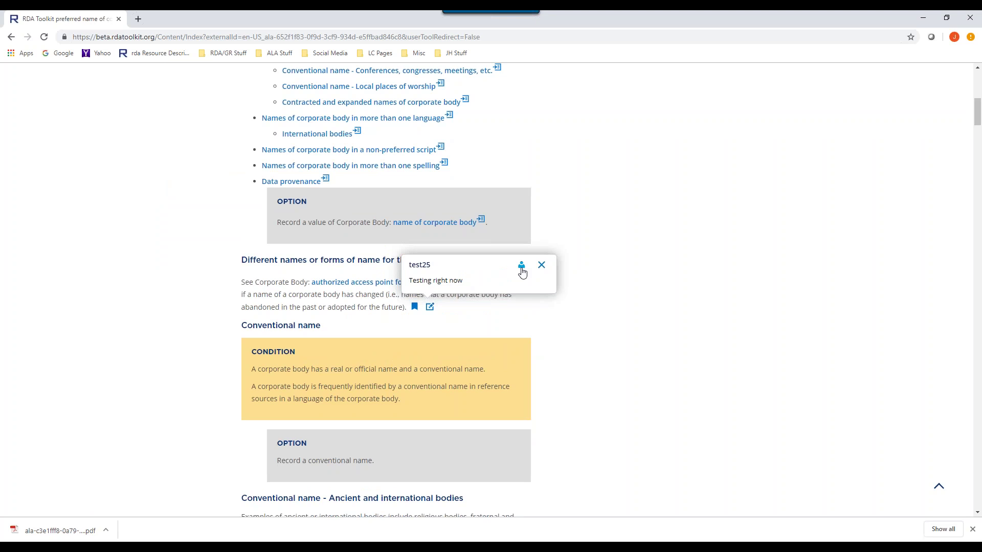
left_click(541, 265)
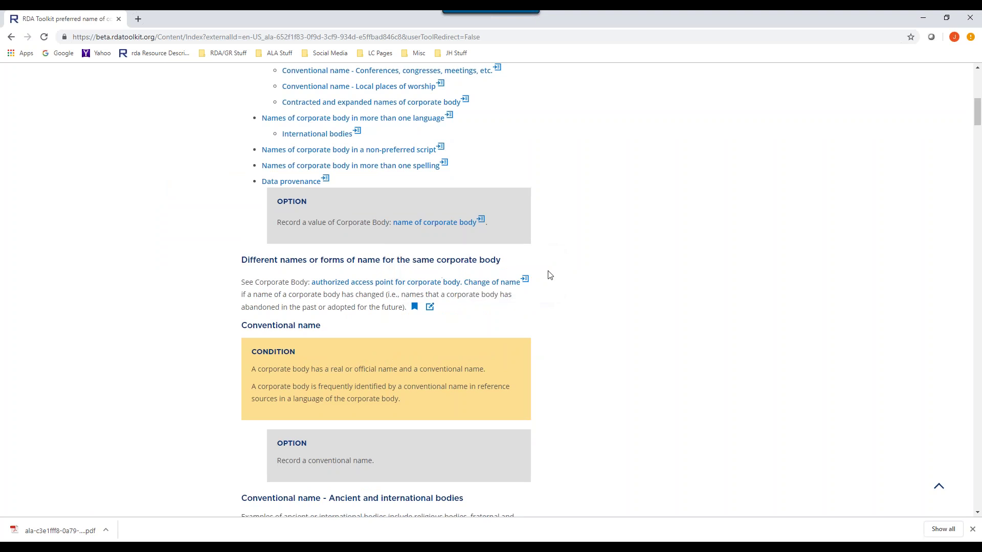
scroll(603, 276, "down", 2)
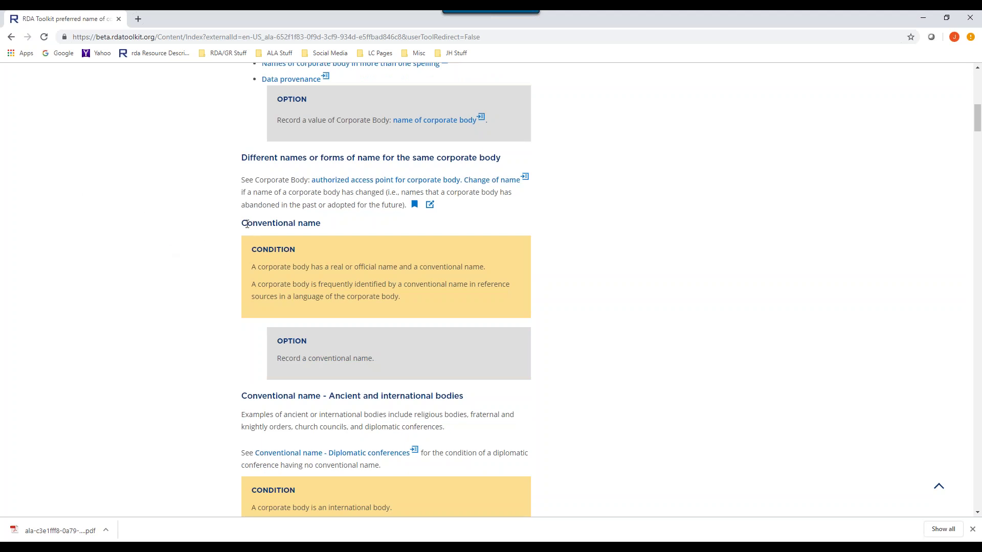
- Copy a link to the Conventional name section and open a blank new tab
left_click_drag(242, 223, 282, 223)
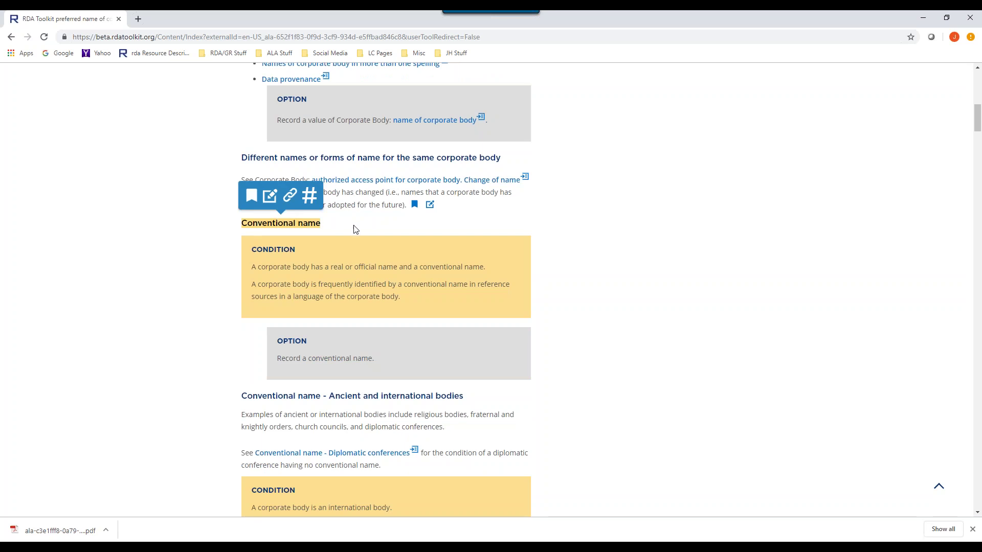
left_click(290, 197)
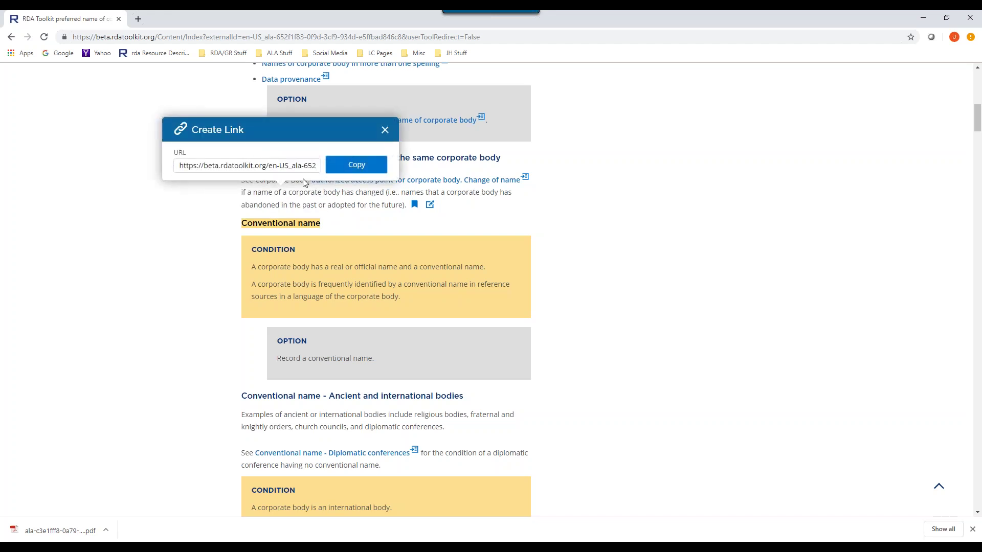
left_click(353, 169)
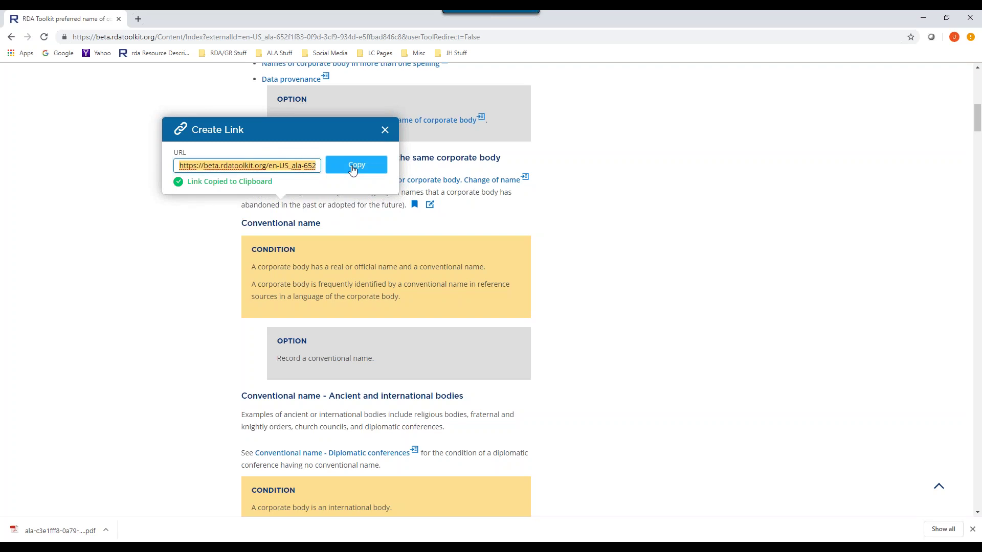
left_click(138, 19)
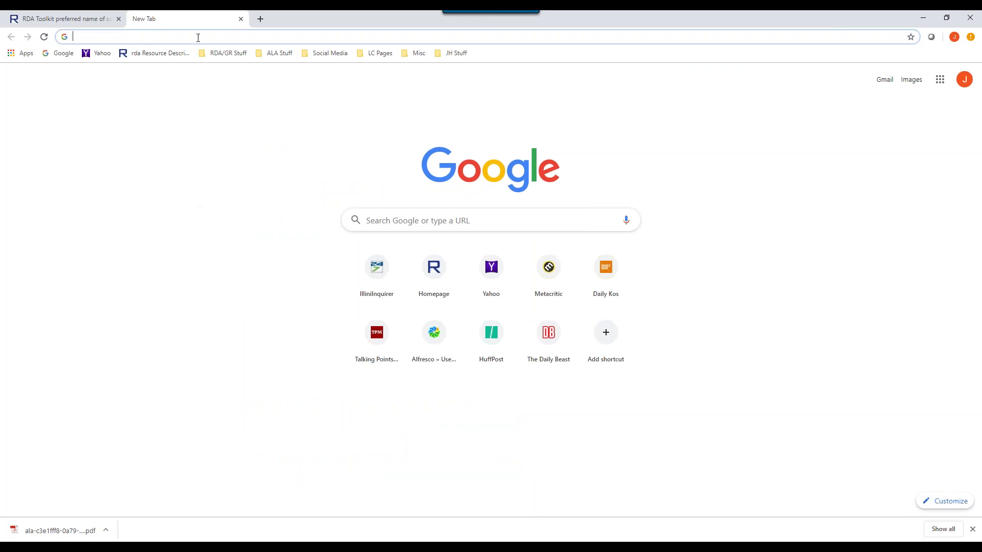
- Load the pasted link, open Corporate Body, then select CONDITION back in the first tab
key("ctrl+v")
key("Return")
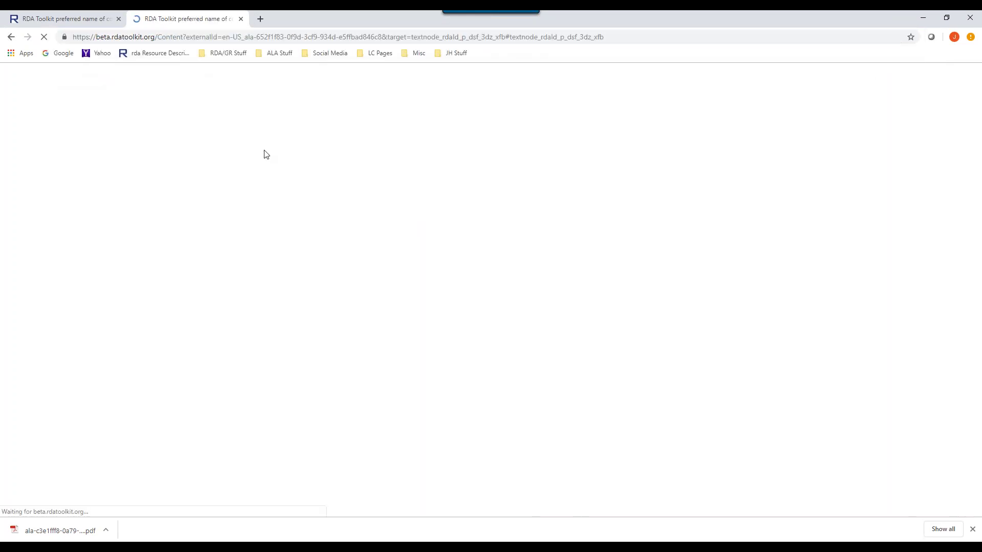
scroll(303, 183, "up", 10)
scroll(272, 148, "up", 1)
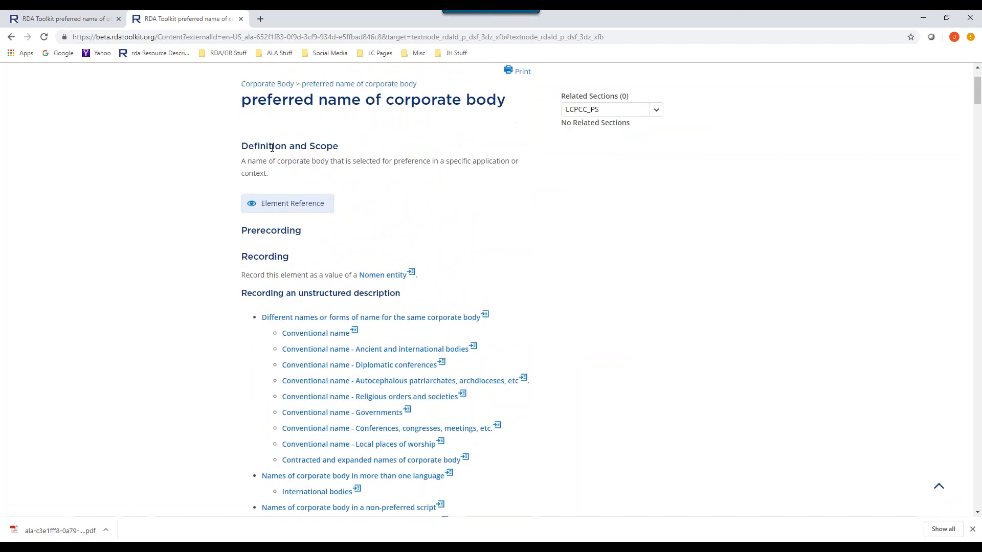
left_click(273, 84)
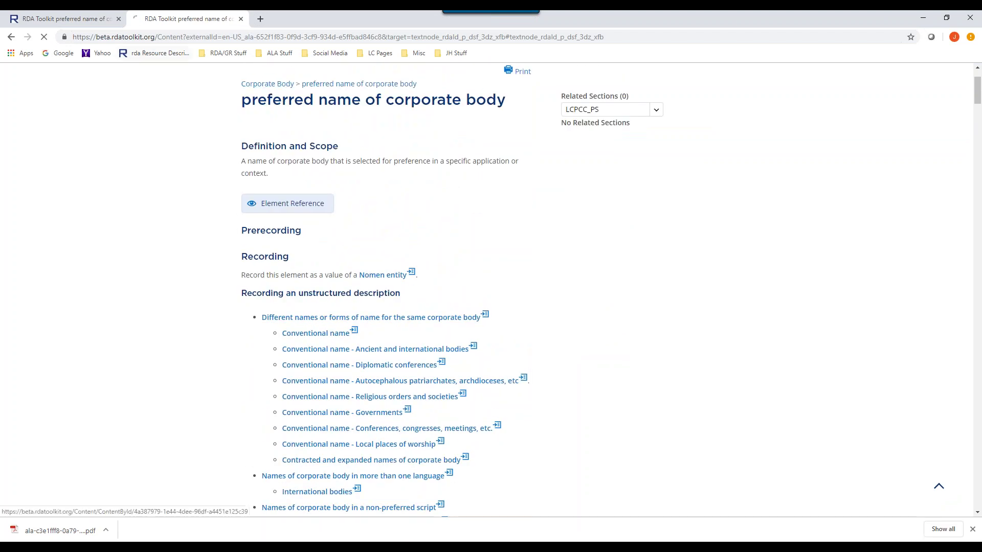
left_click(72, 20)
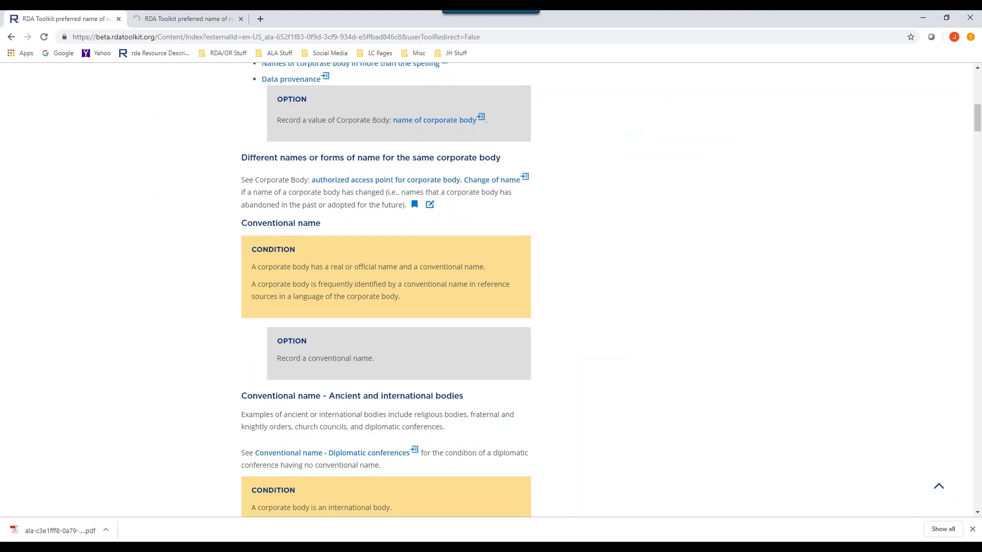
double_click(265, 249)
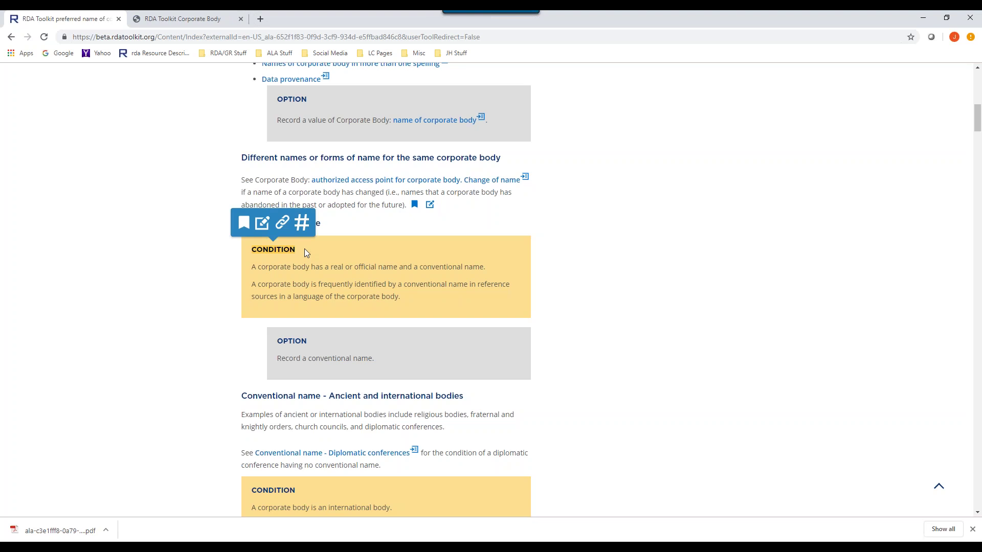
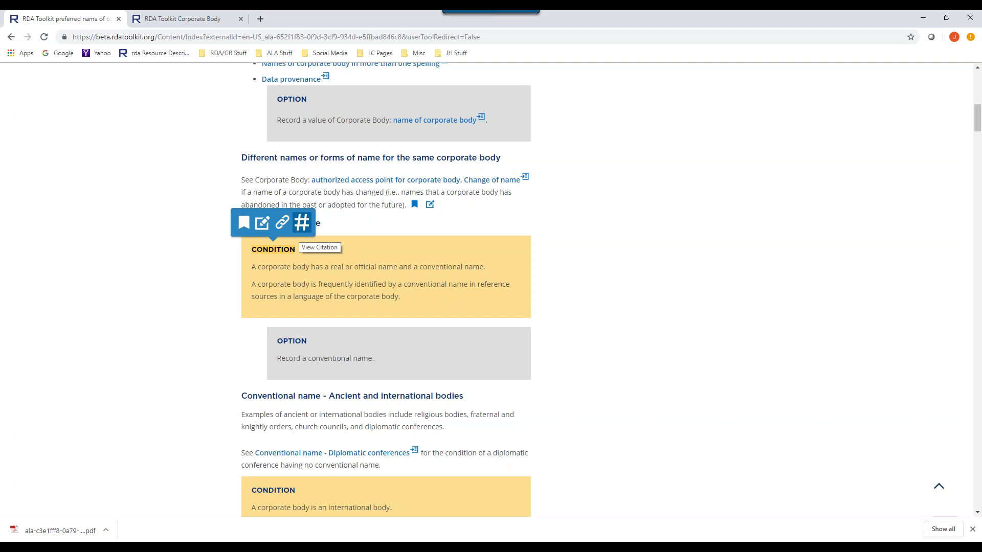
- Copy the Conventional name citation 29.20.39.93 to the clipboard
left_click(302, 224)
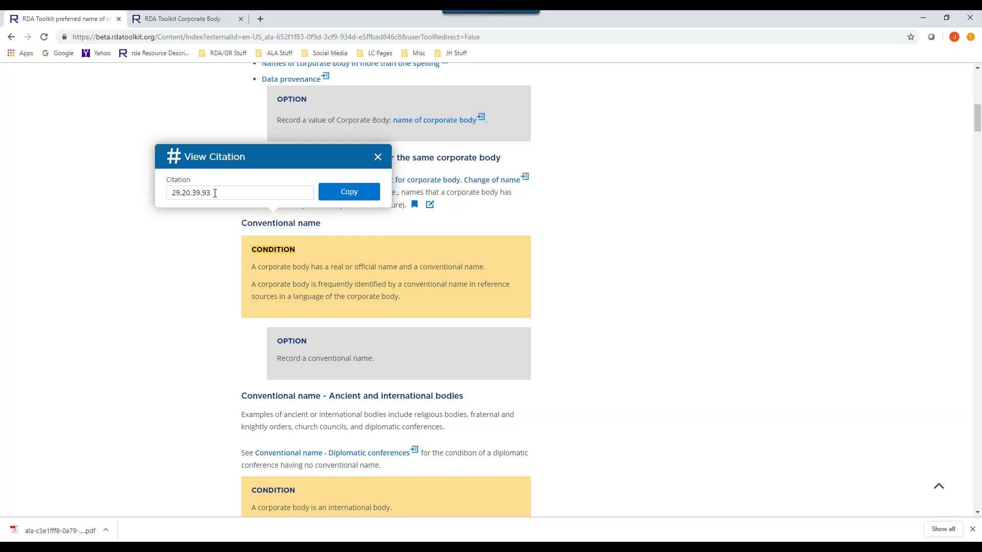
left_click(347, 193)
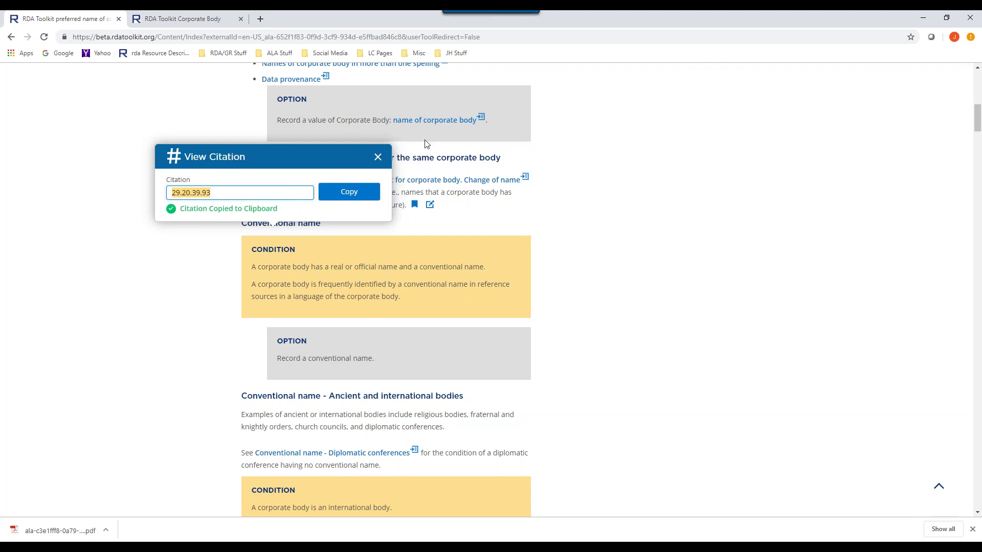
left_click(183, 19)
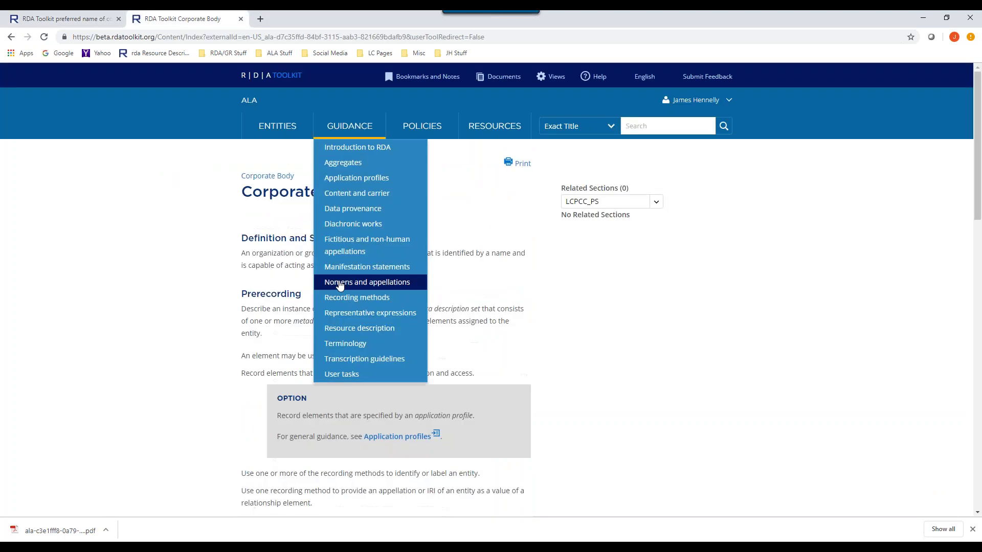
- Search All content for the pasted citation 29.20.39.93
left_click(608, 127)
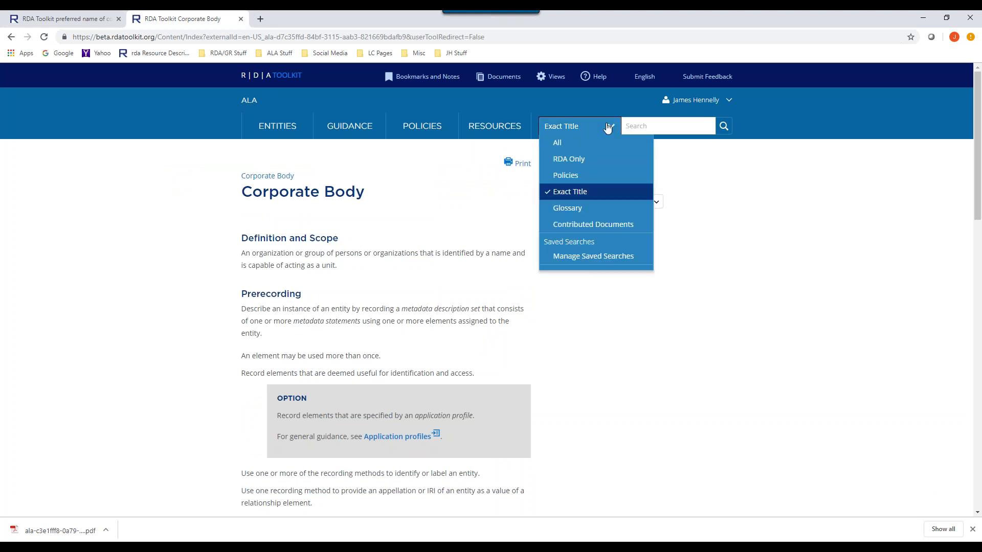
left_click(558, 142)
left_click(630, 127)
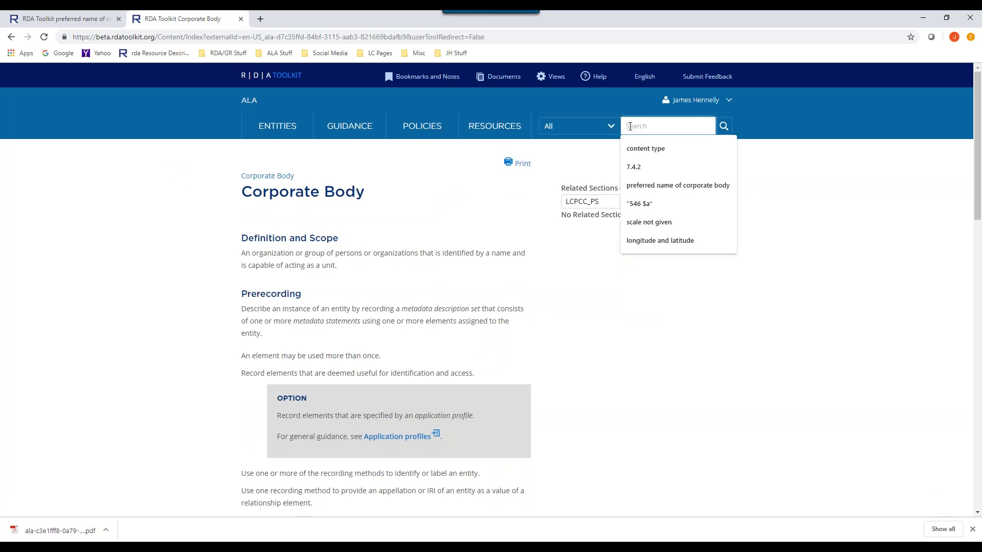
key("ctrl+v")
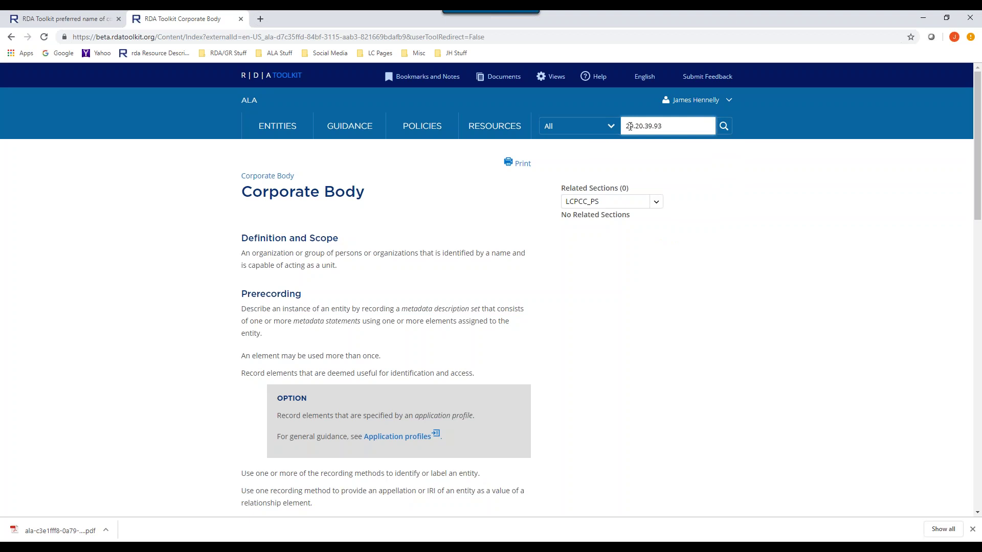
key("Return")
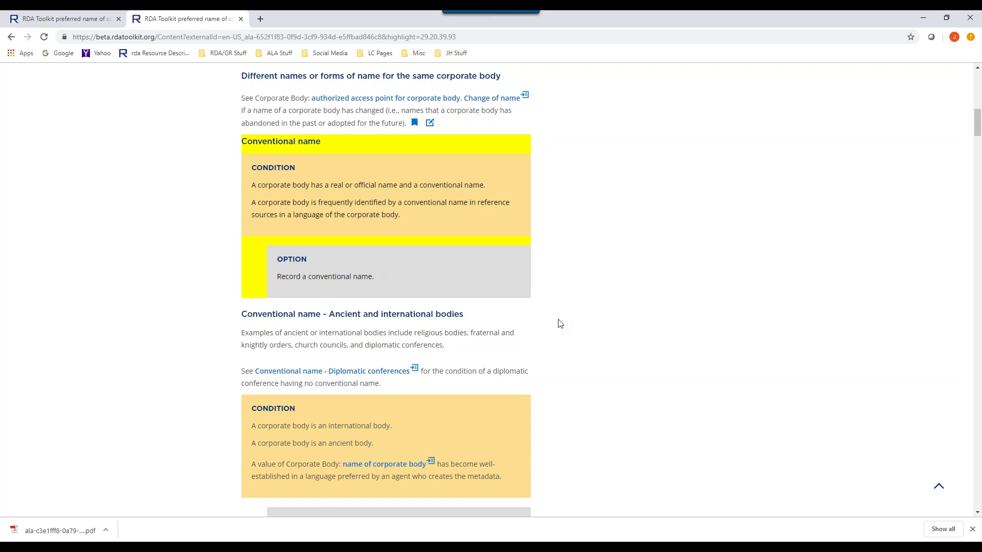
scroll(575, 307, "up", 1)
scroll(575, 307, "up", 1)
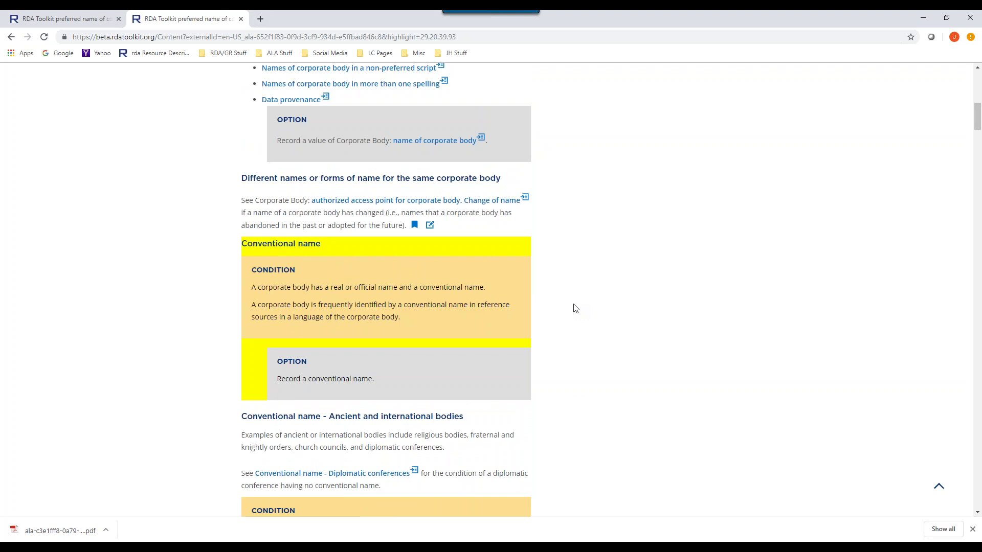
scroll(575, 307, "up", 2)
scroll(574, 307, "down", 1)
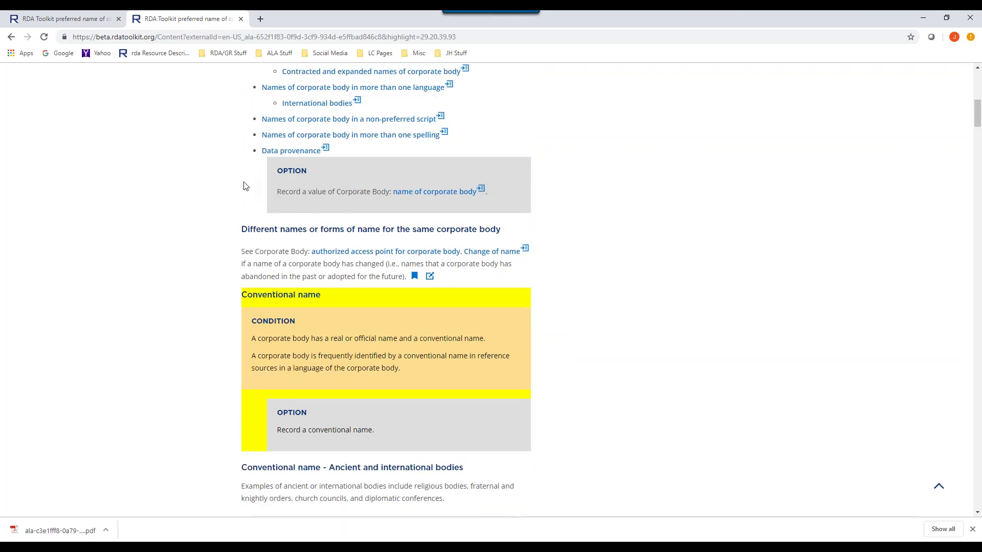
scroll(645, 317, "down", 2)
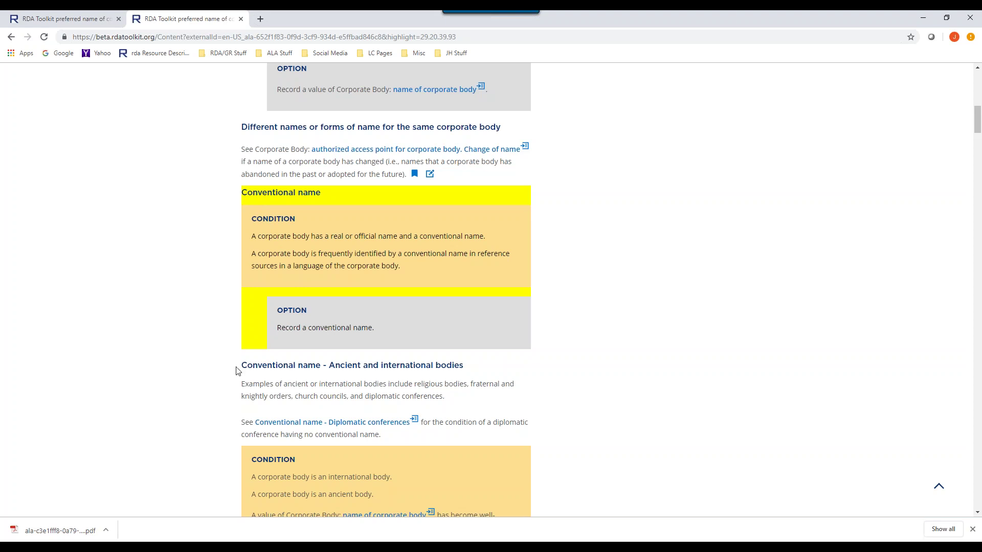
- Copy citation 23.62.57.16 of the Record a conventional name option, then return to the first tab
left_click_drag(242, 367, 361, 372)
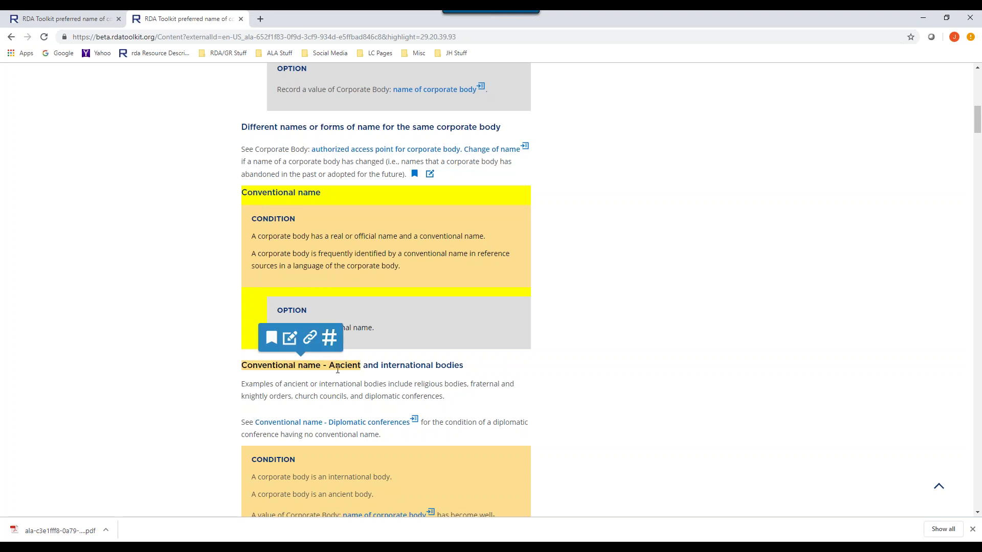
left_click(165, 312)
left_click_drag(275, 310, 310, 305)
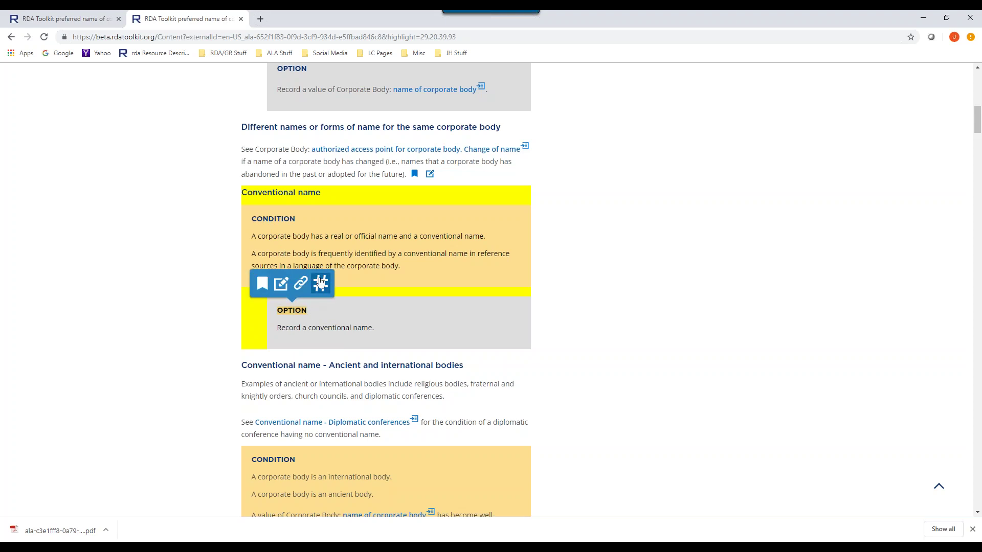
left_click(321, 284)
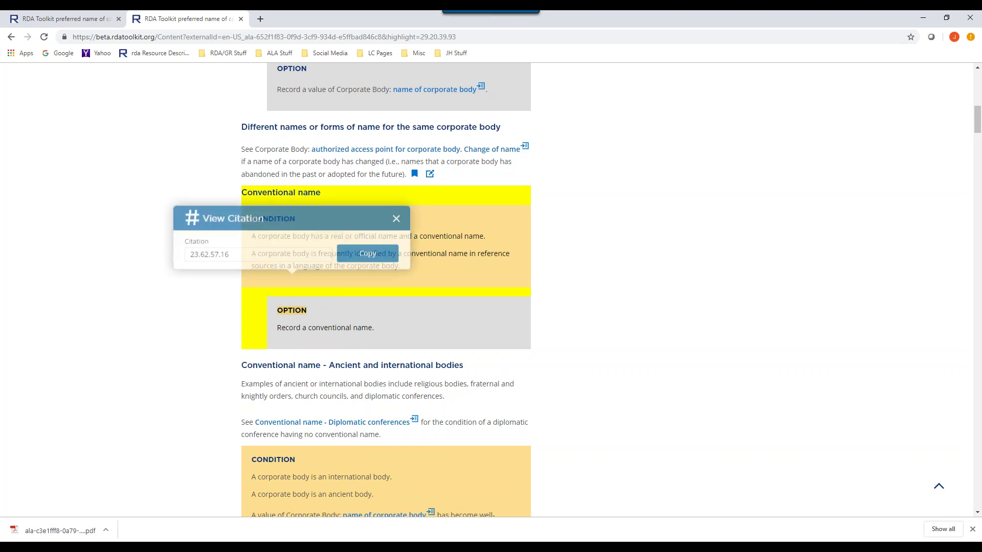
left_click(366, 252)
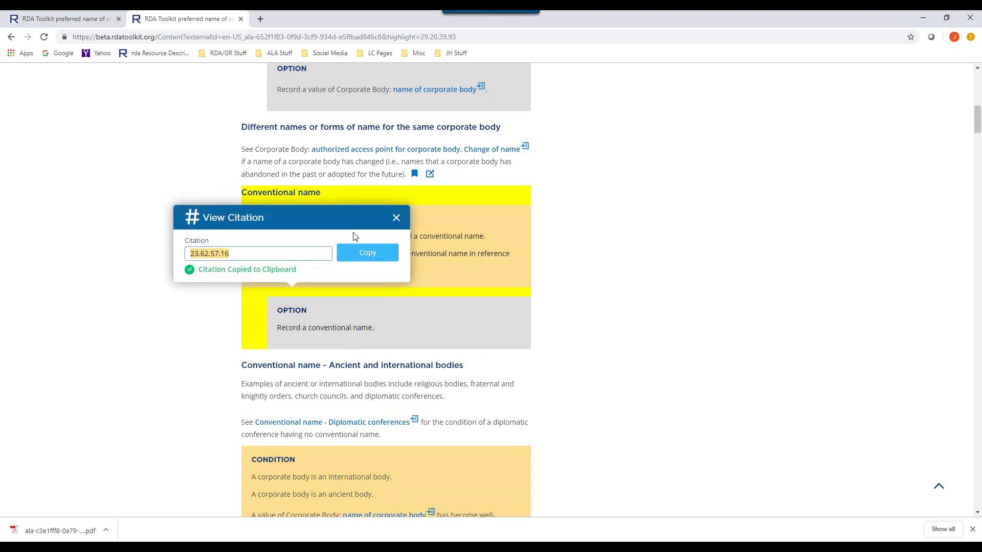
left_click(88, 20)
scroll(665, 248, "up", 4)
- Search All content for the pasted citation 23.62.57.16
left_click(696, 367)
scroll(695, 367, "up", 10)
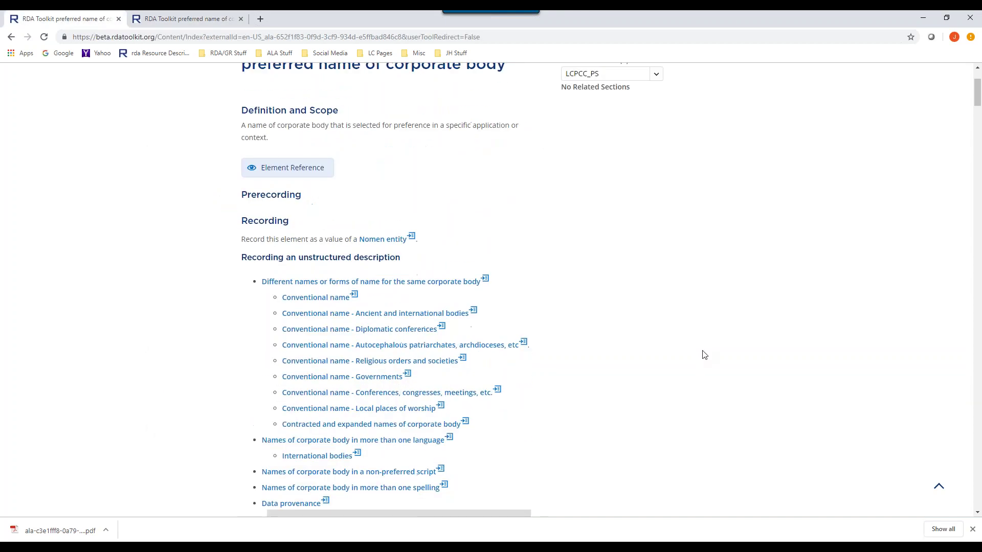
left_click(653, 124)
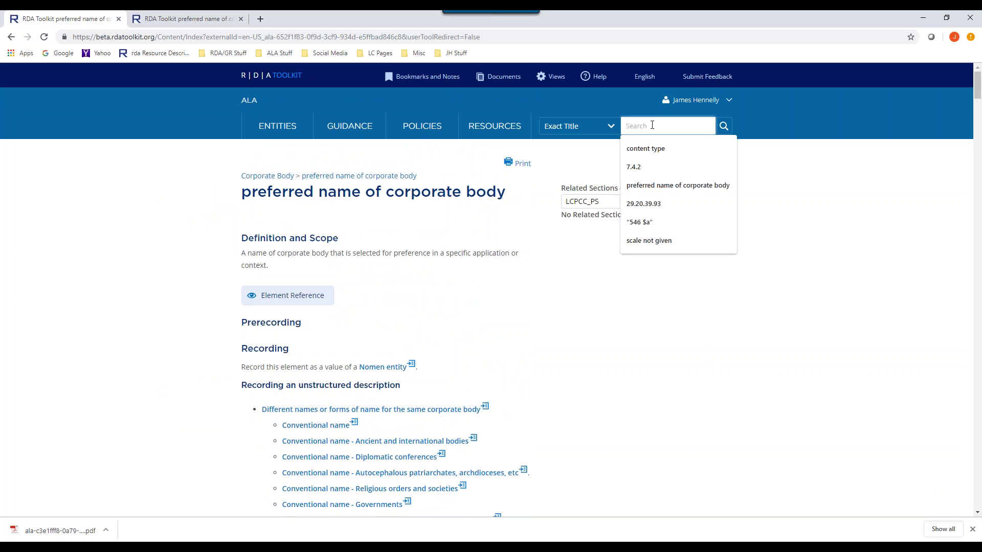
key("ctrl+v")
left_click(606, 128)
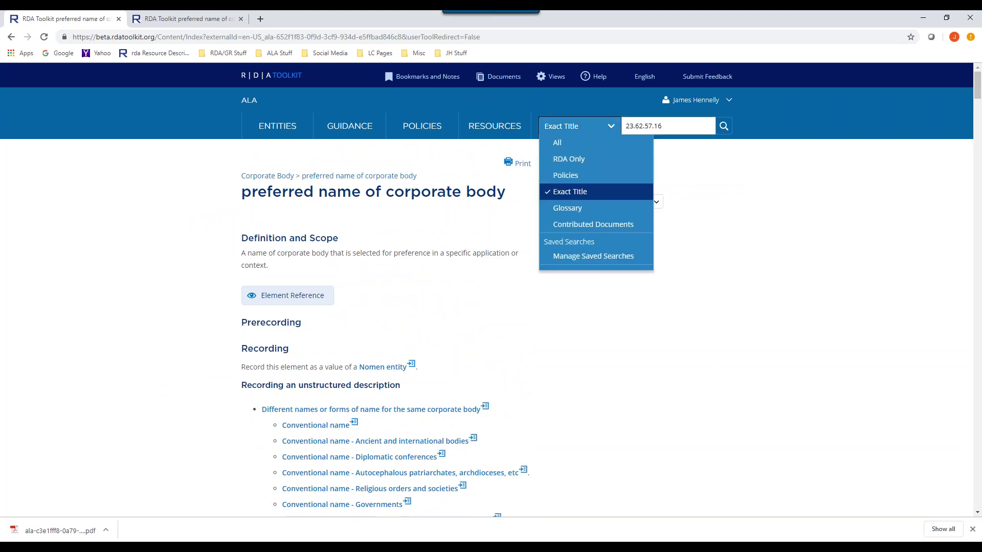
left_click(580, 146)
left_click(593, 127)
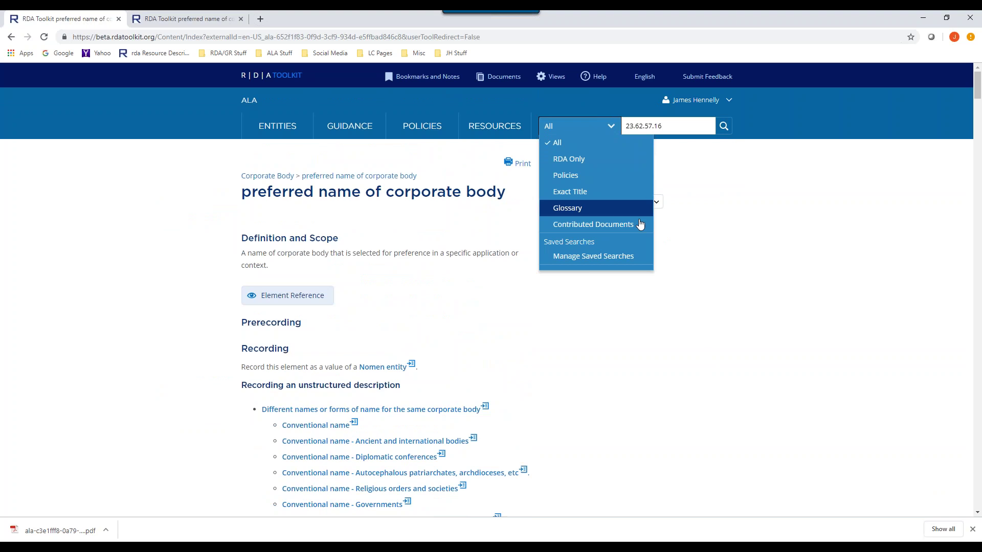
left_click(672, 125)
key("Return")
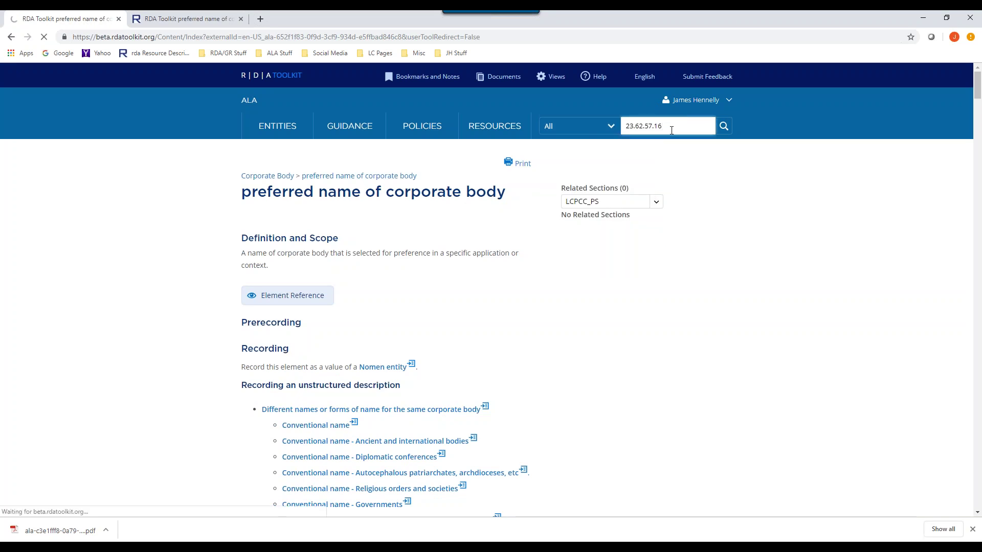
- Scroll to the yellow-highlighted Record a conventional name option, then back to the top
scroll(671, 131, "down", 15)
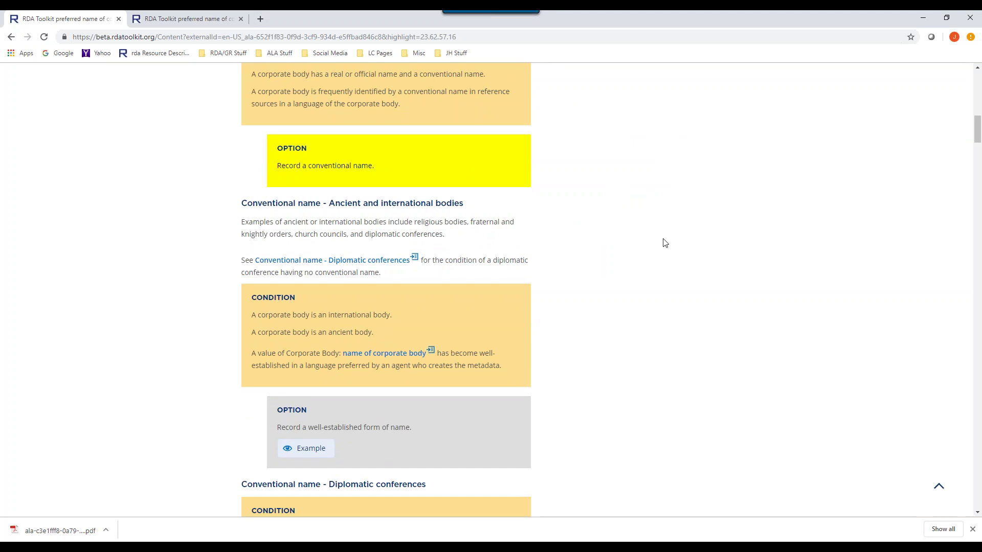
scroll(644, 250, "up", 6)
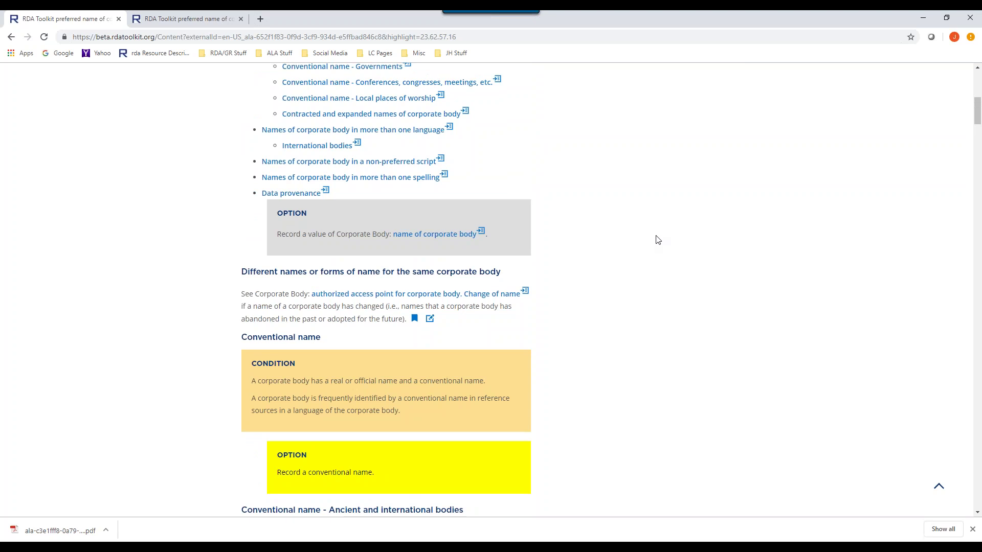
scroll(634, 287, "down", 4)
scroll(639, 289, "up", 4)
scroll(640, 290, "up", 8)
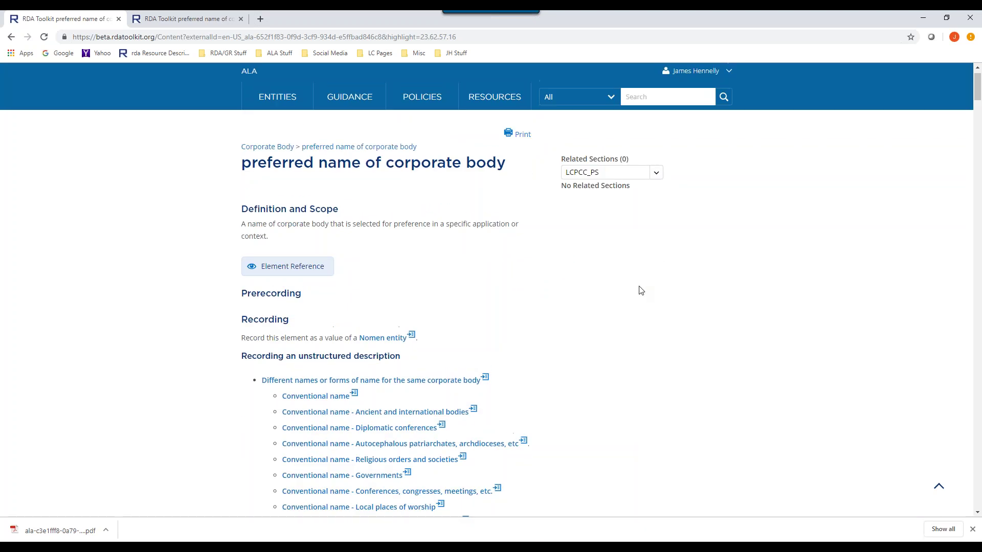
scroll(641, 290, "up", 1)
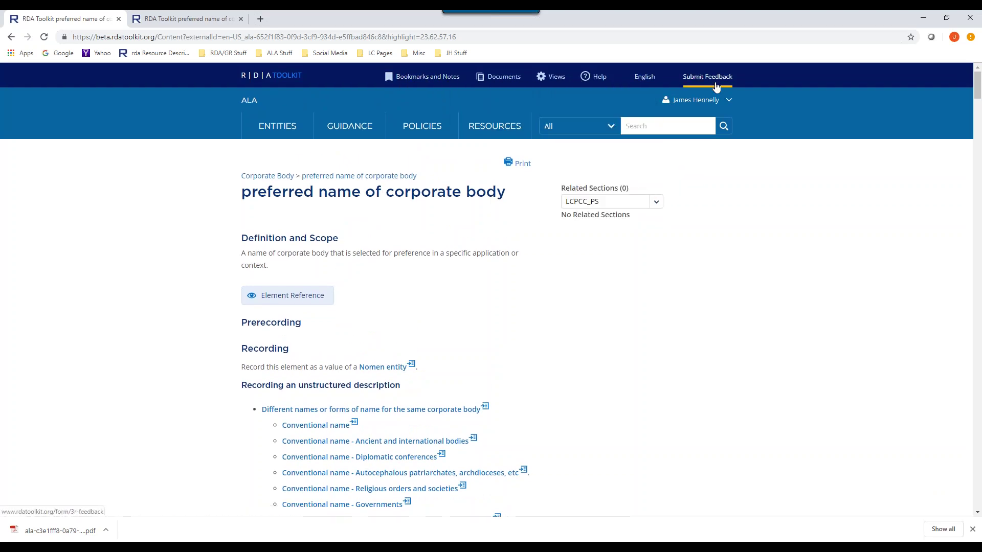
- Show the English menu listing site language, RDA language and Normal font size
mouse_move(648, 77)
mouse_move(721, 100)
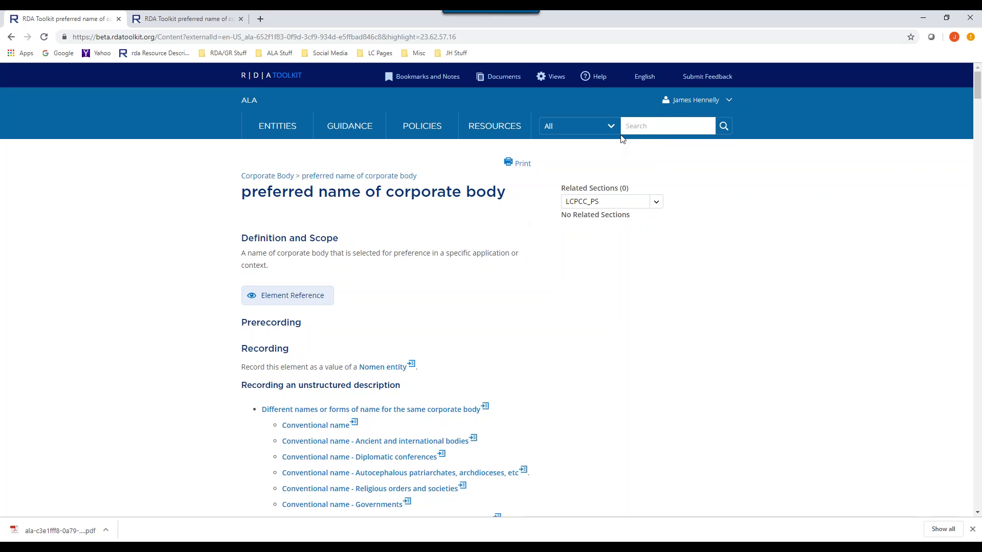
mouse_move(605, 80)
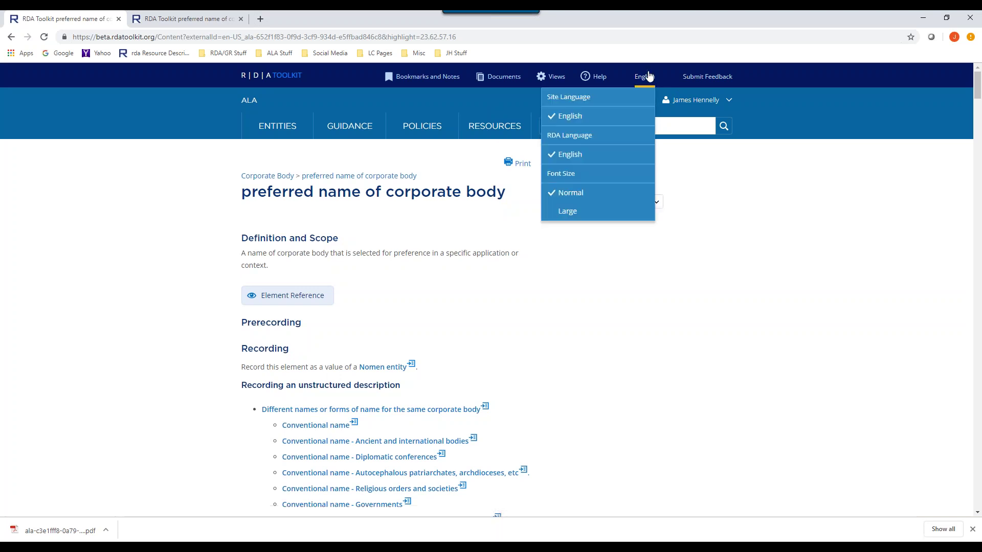
- Switch the page text to Large font size, then back to Normal
left_click(571, 211)
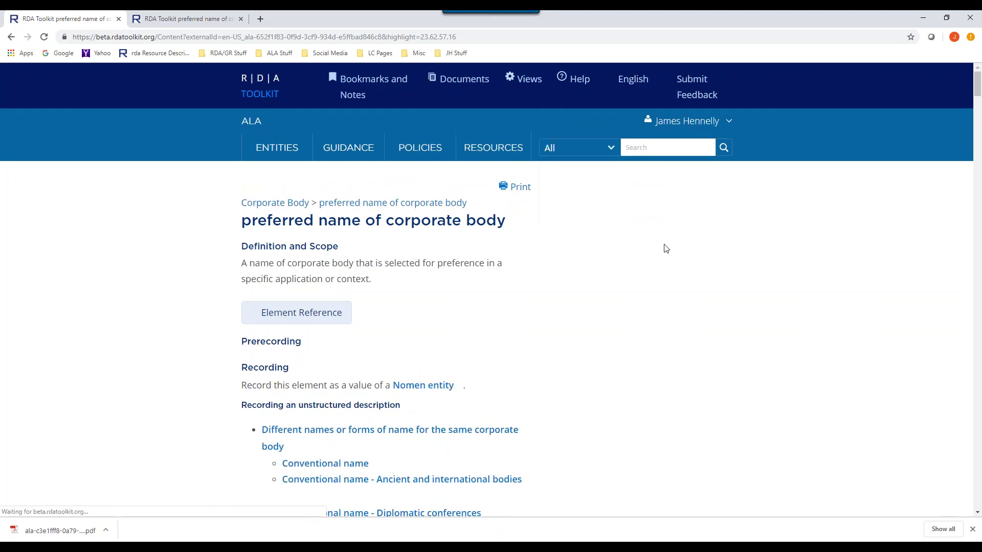
scroll(665, 245, "down", 10)
scroll(673, 238, "up", 12)
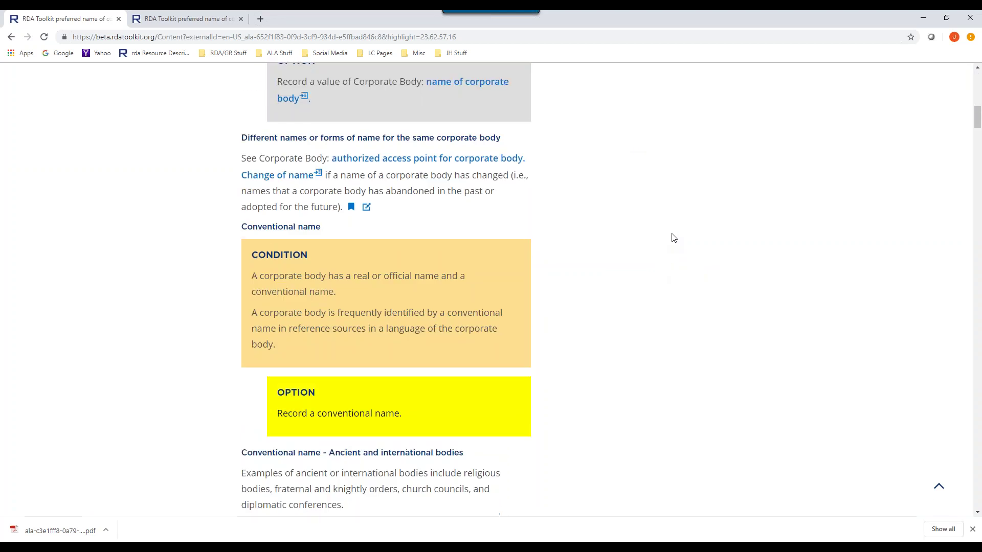
scroll(677, 235, "up", 3)
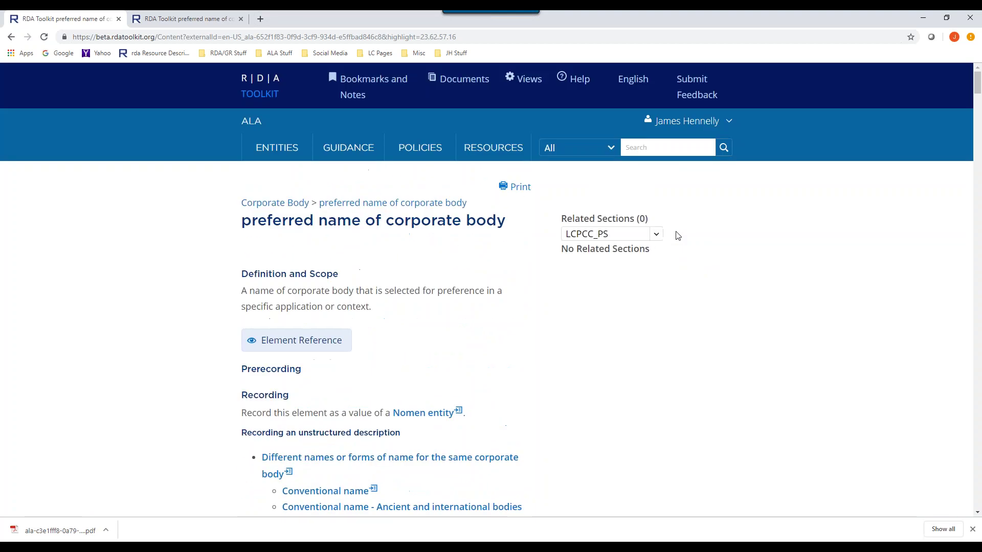
mouse_move(632, 86)
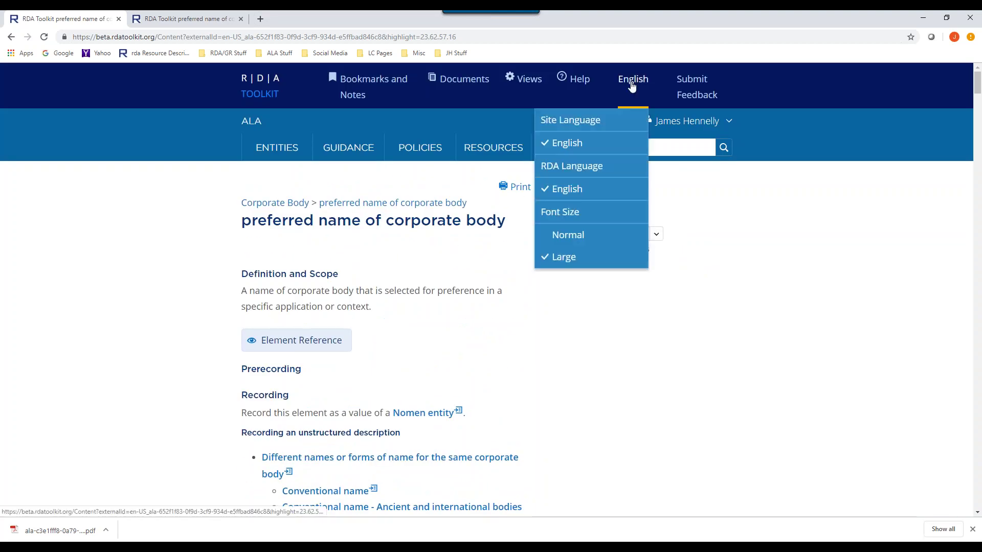
left_click(585, 241)
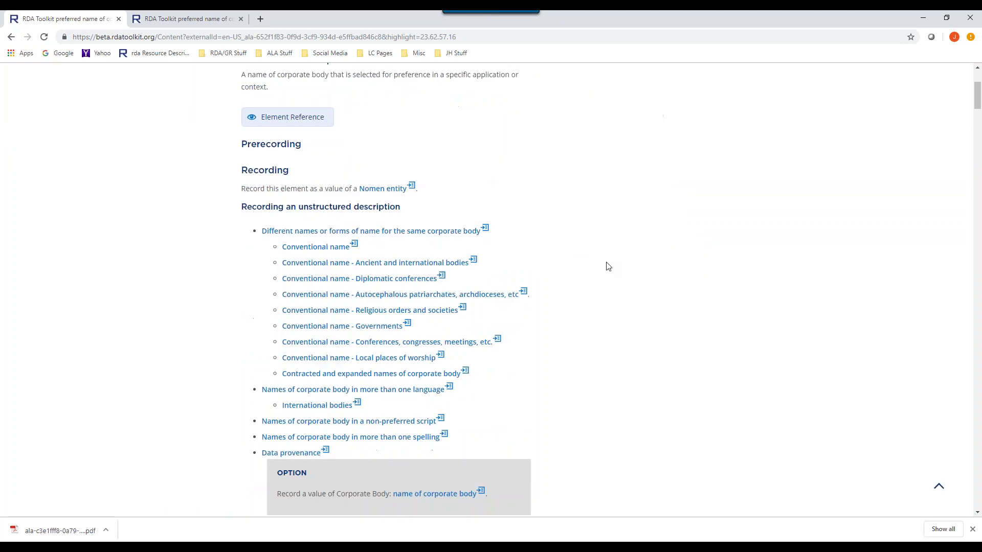
scroll(620, 256, "up", 10)
scroll(634, 249, "up", 3)
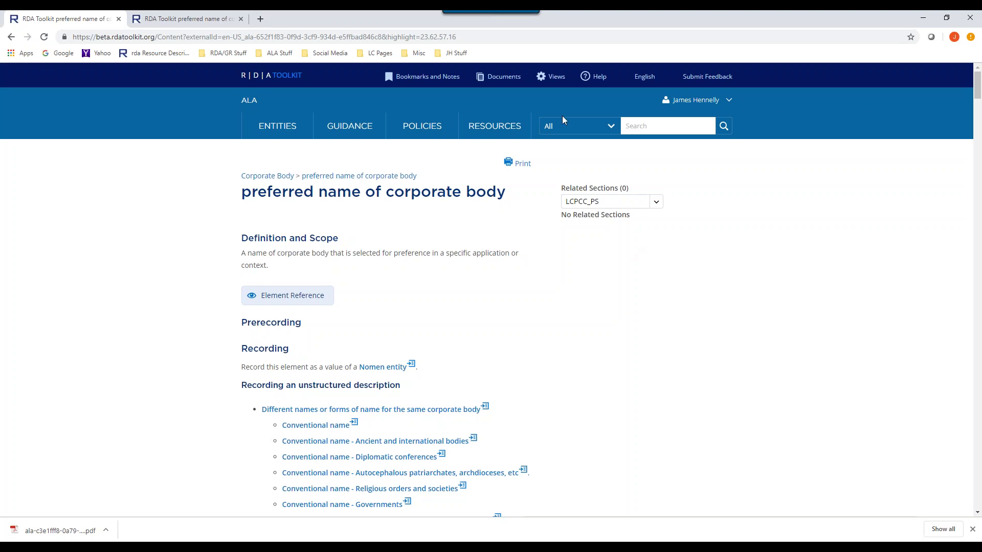
- Open the Getting Started help page and scroll through its contents
left_click(589, 81)
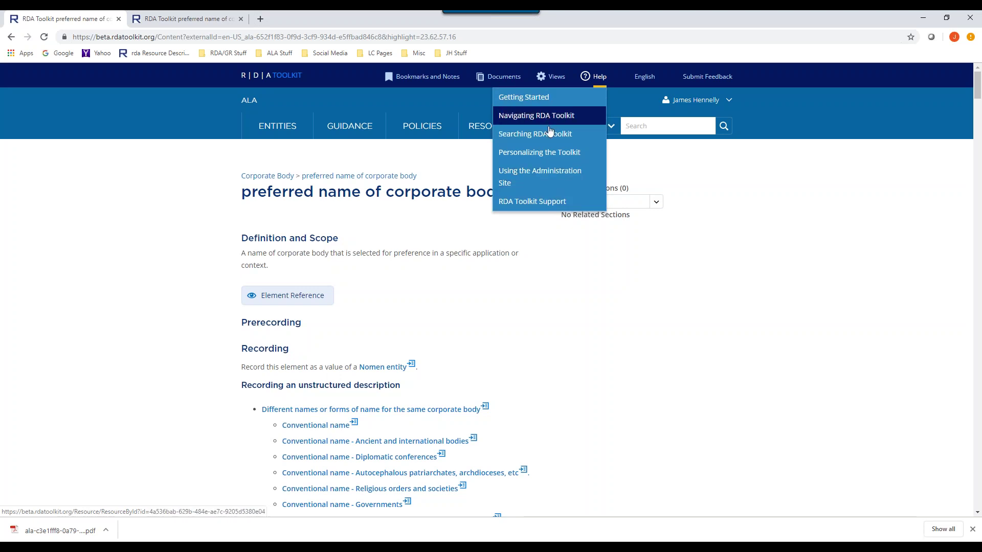
left_click(543, 103)
scroll(552, 249, "down", 3)
scroll(551, 248, "down", 10)
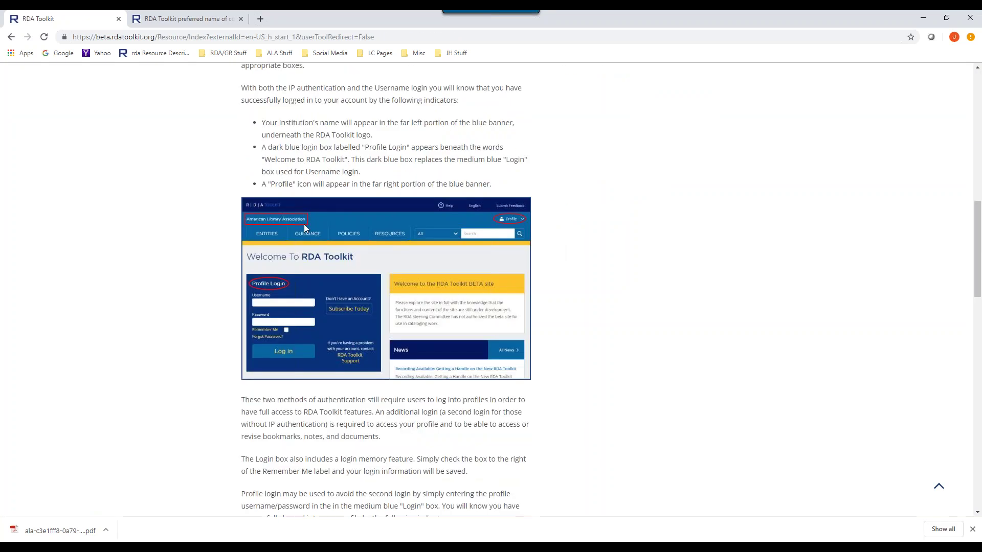
scroll(591, 285, "up", 5)
scroll(449, 221, "down", 5)
scroll(486, 230, "down", 7)
scroll(488, 230, "up", 12)
scroll(489, 231, "up", 8)
- Bring up the Views list showing Manage Views and Basic
left_click(599, 78)
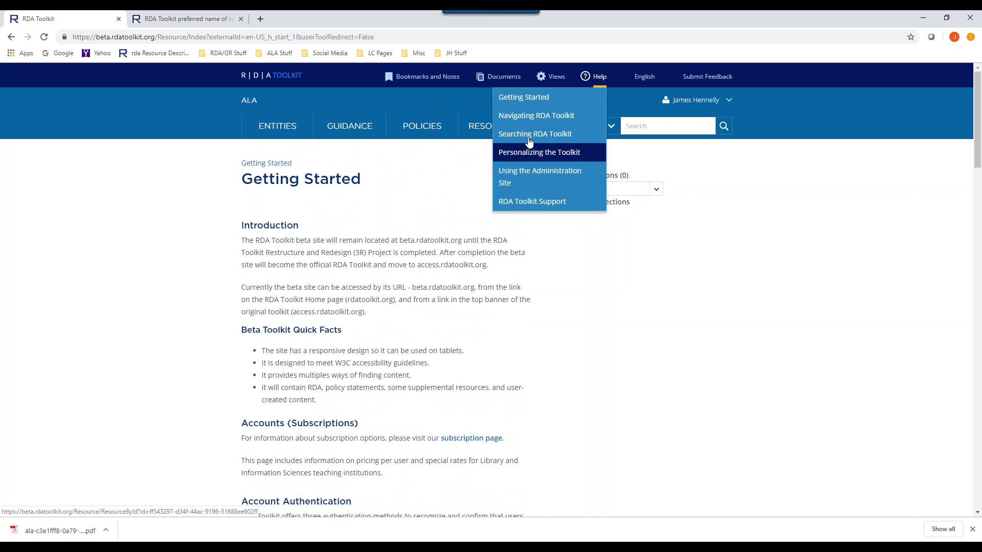
left_click(541, 169)
mouse_move(541, 169)
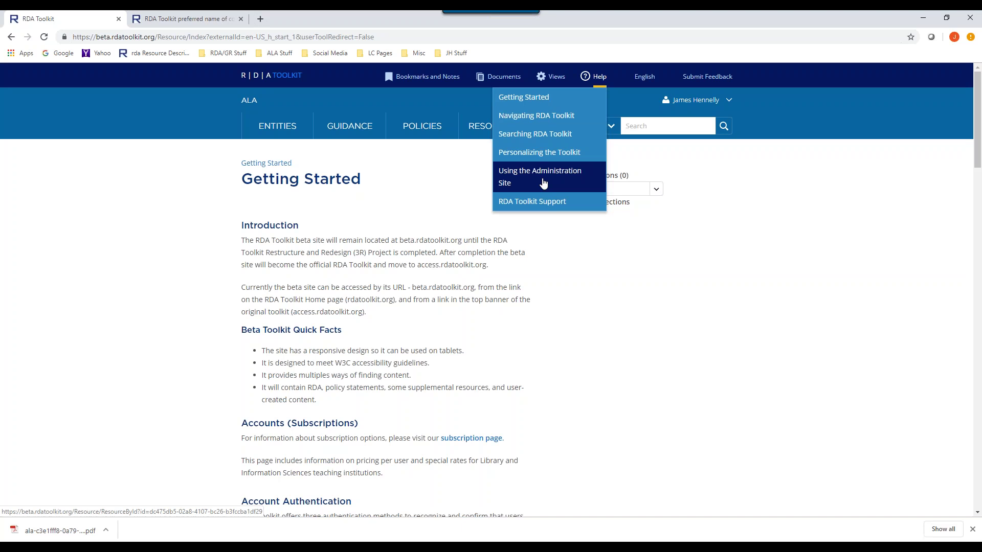
mouse_move(553, 80)
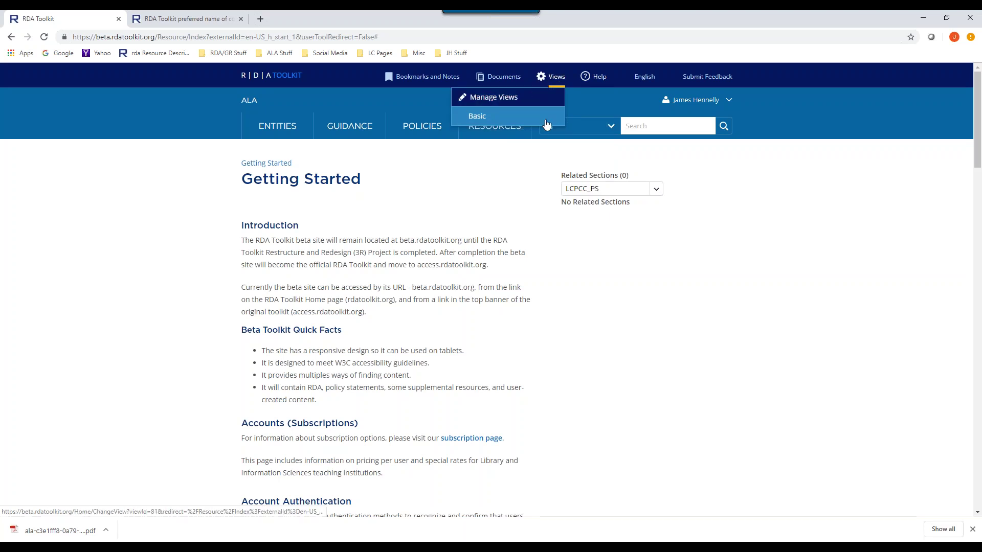
- In Manage Views, set the Basic view's Examples to Show all with Basic unticked
left_click(525, 97)
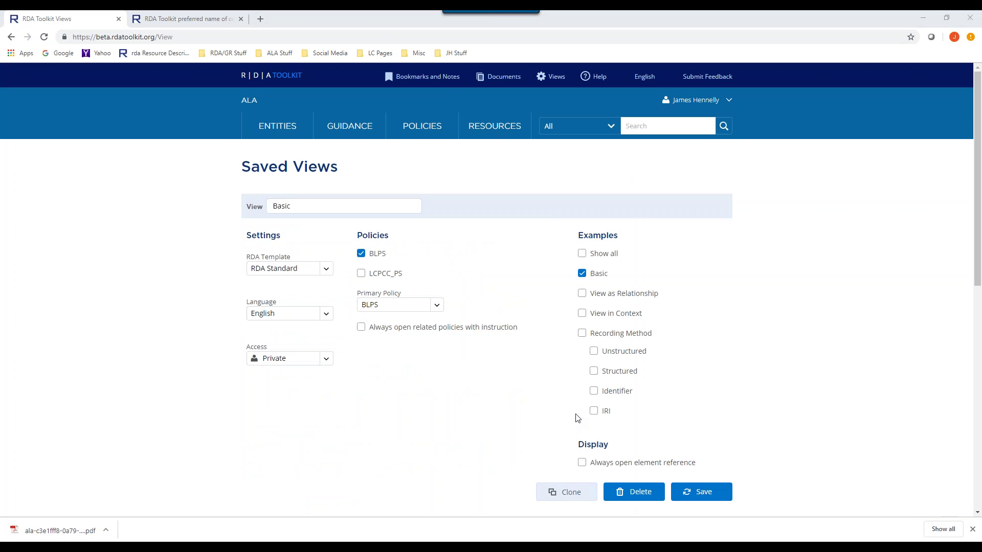
left_click(581, 253)
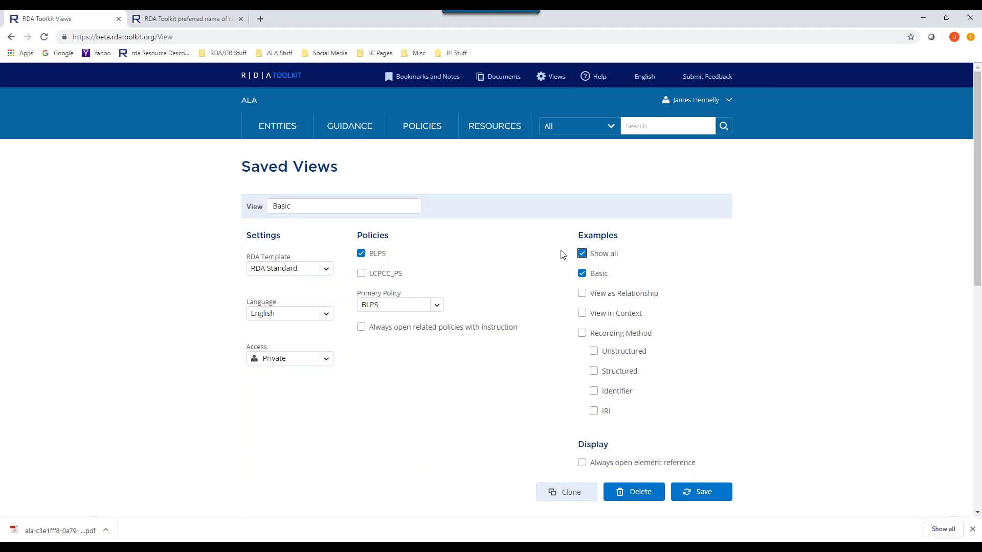
left_click(582, 274)
left_click(435, 305)
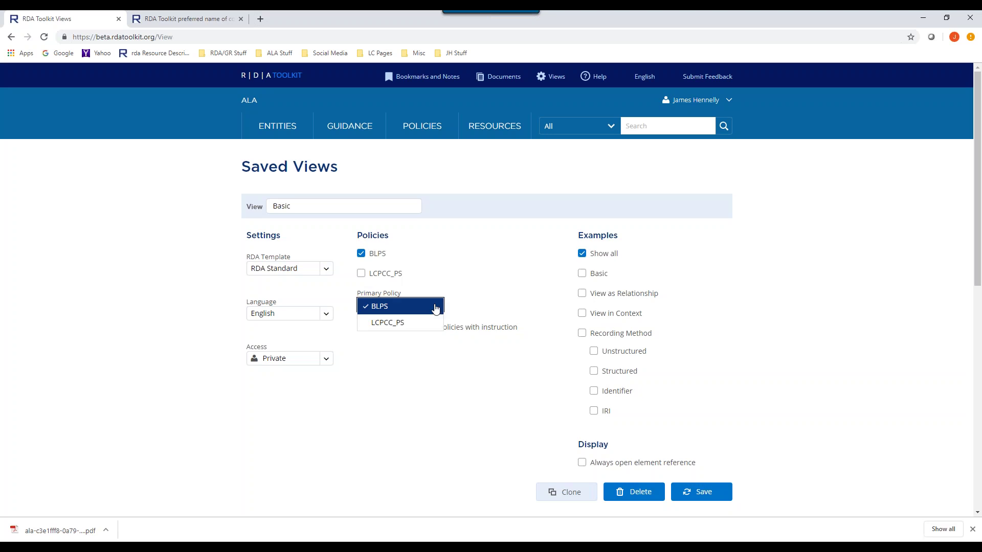
left_click(435, 308)
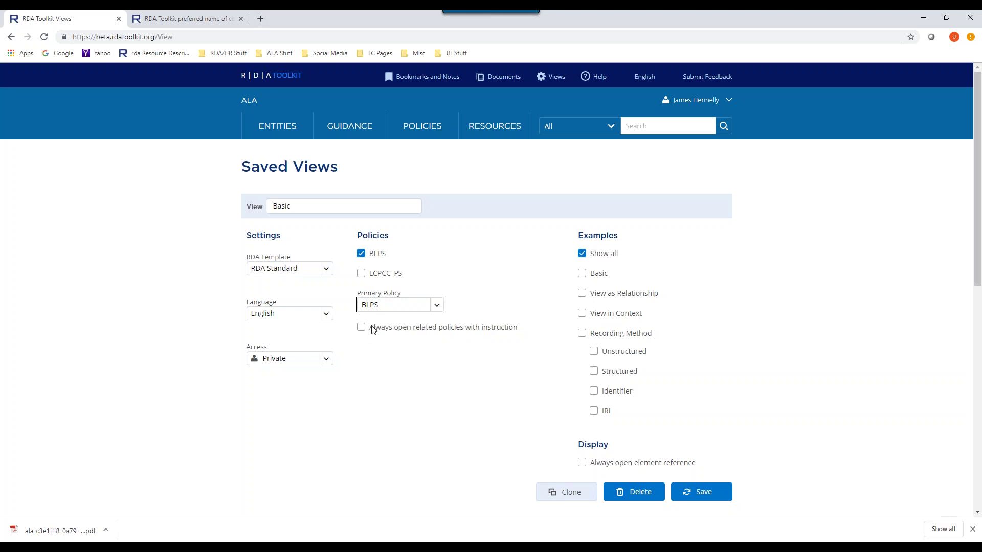
left_click(326, 318)
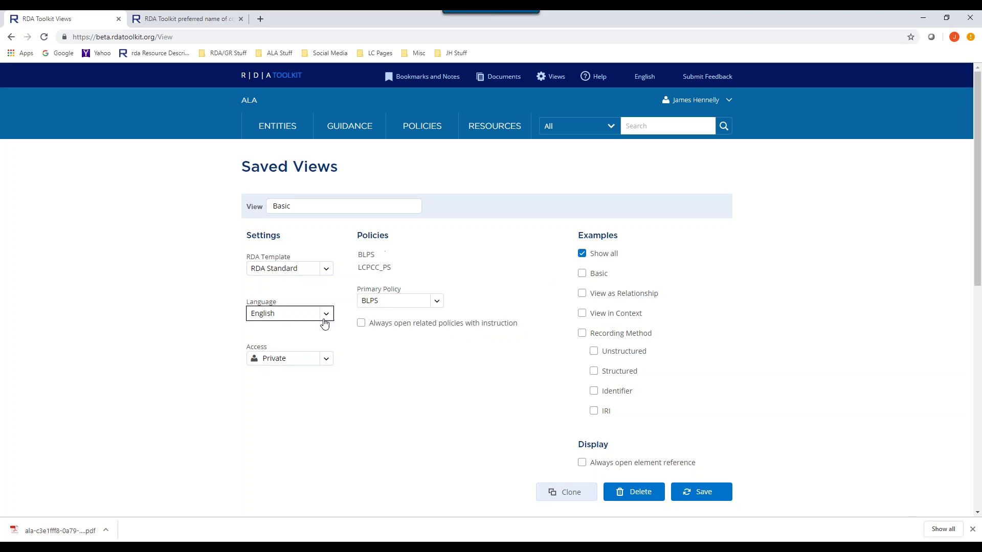
left_click(325, 363)
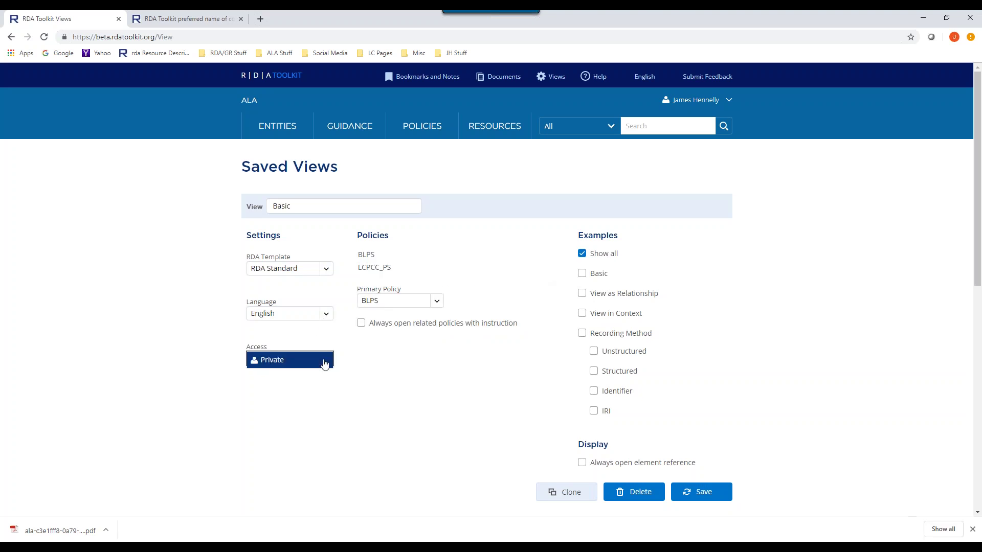
left_click(324, 363)
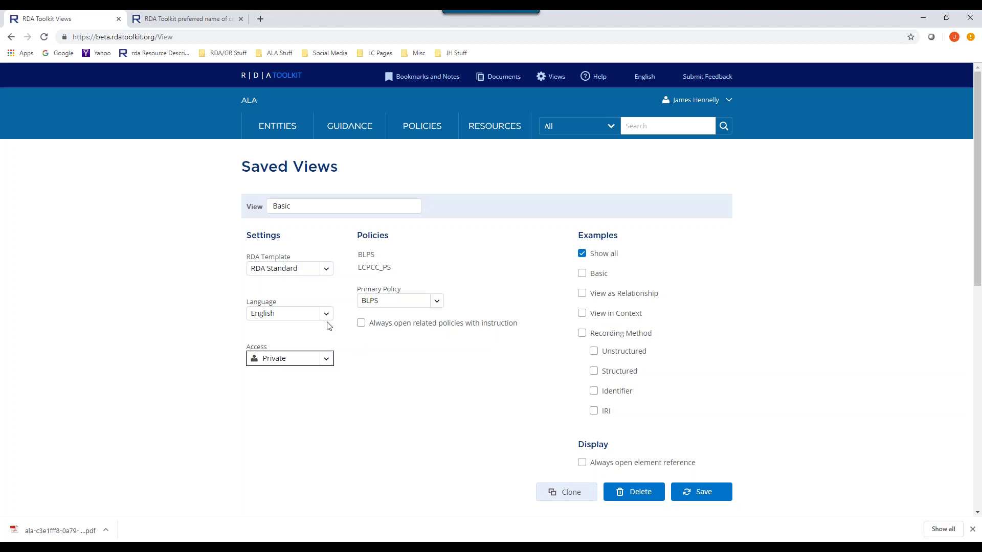
- Keep RDA Standard as the Basic view's template and English as its language
left_click(325, 275)
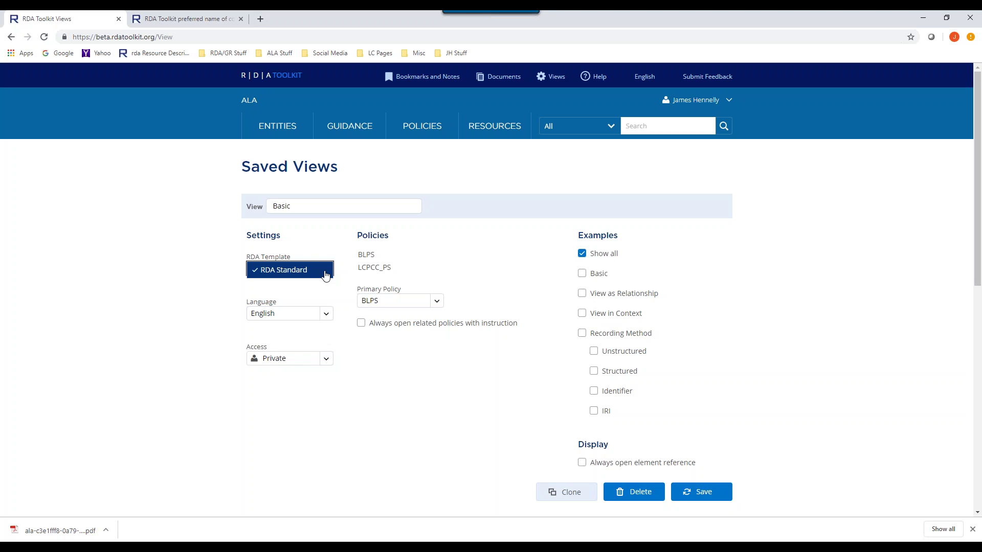
left_click(325, 275)
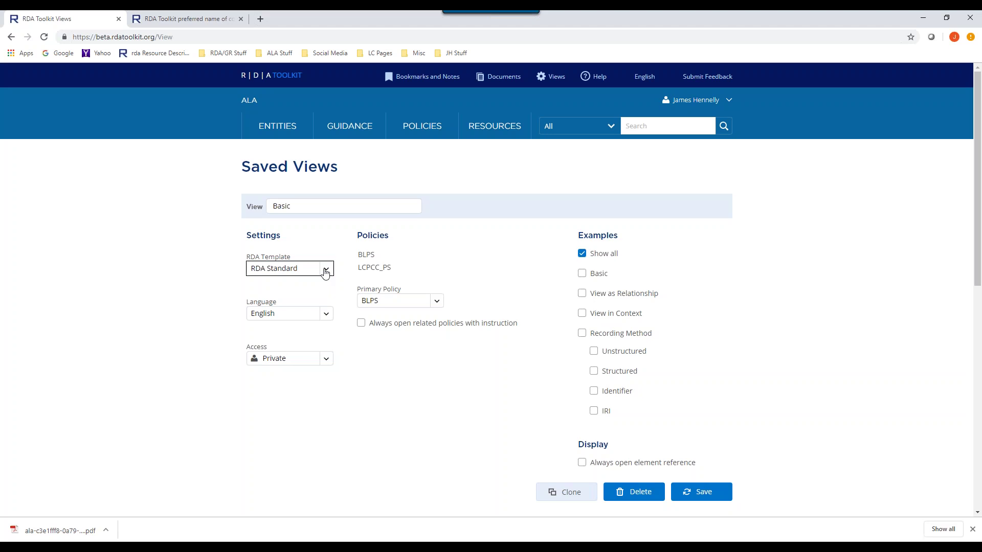
left_click(326, 314)
left_click(327, 315)
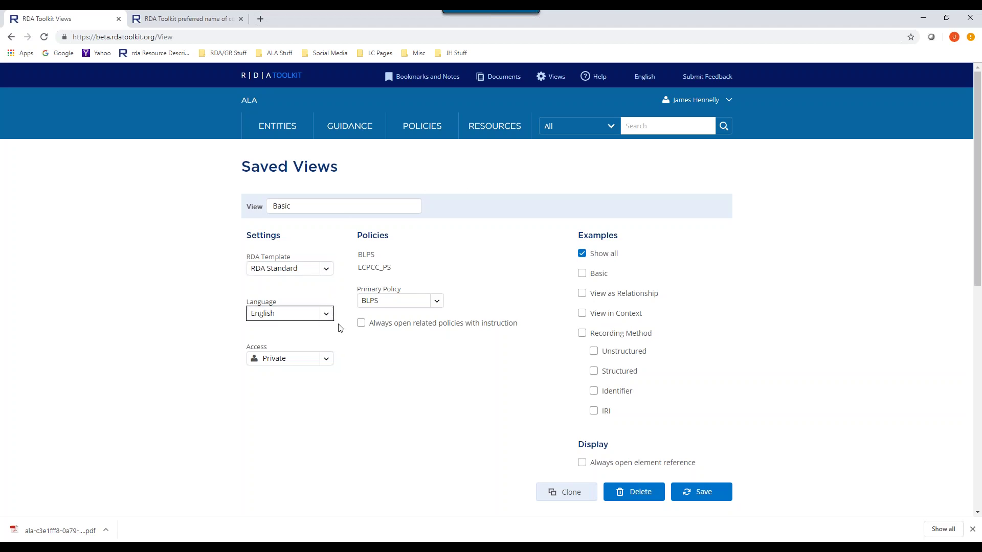
left_click(225, 295)
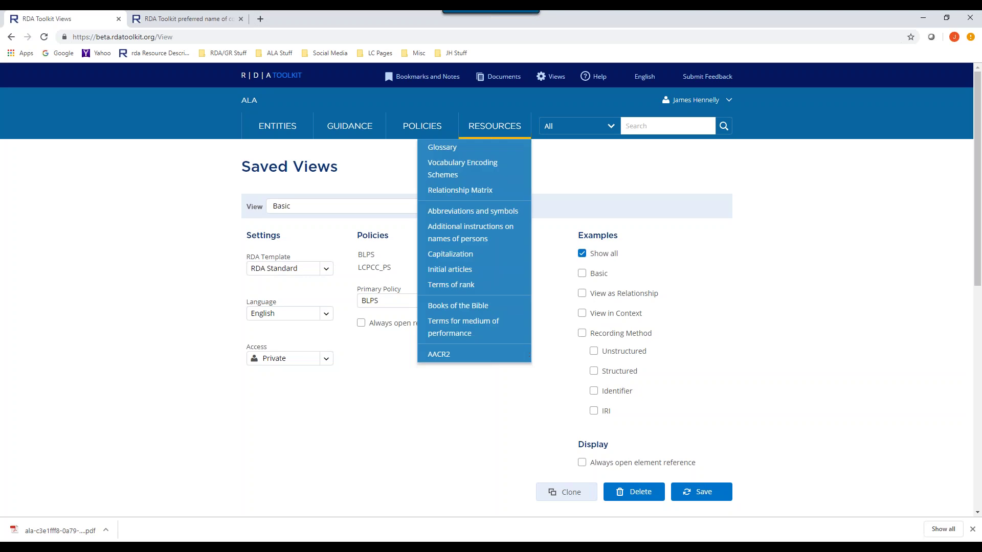
- Browse the test folder's bookmarks, then go to Documents, which lists Test 15 and two subscriptions
left_click(427, 82)
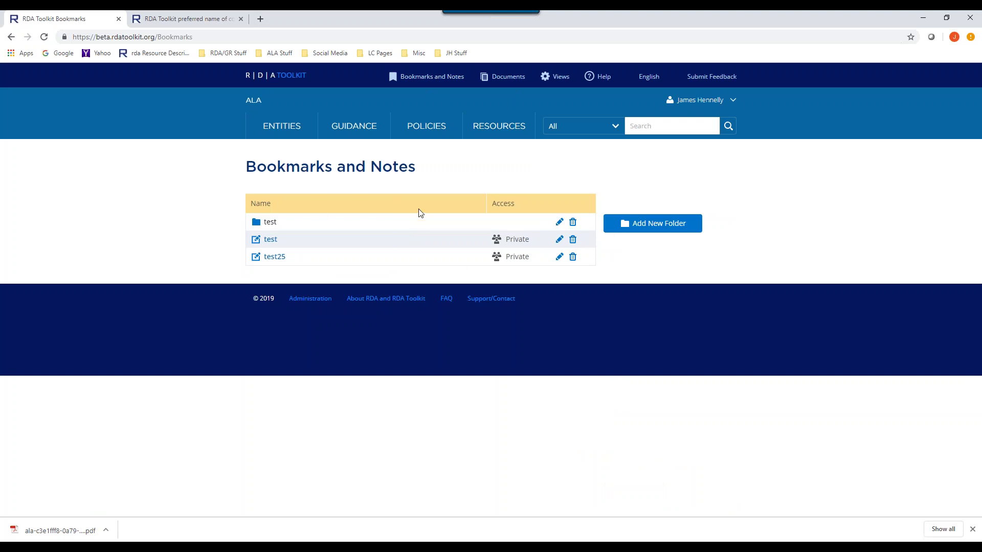
left_click(269, 224)
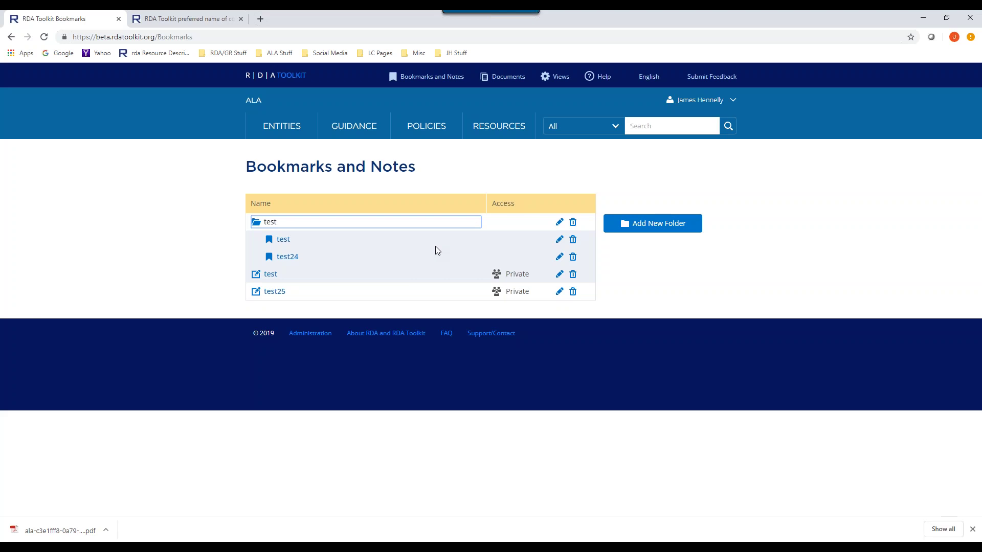
left_click(502, 77)
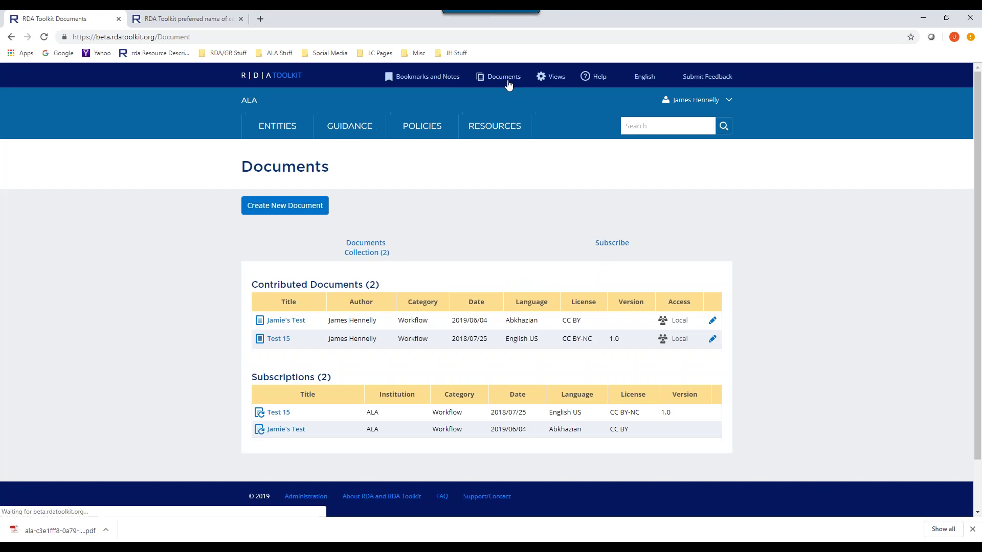
mouse_move(494, 128)
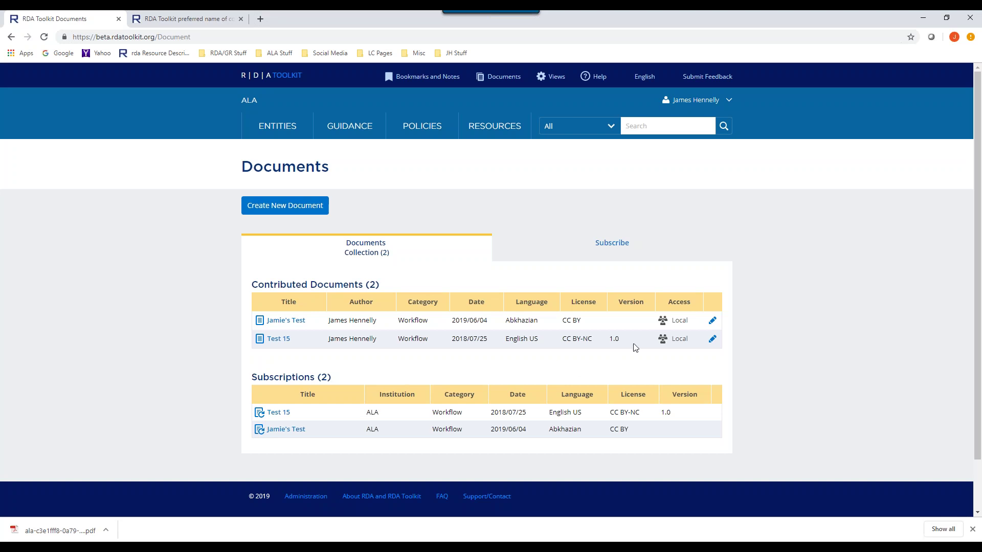
- Edit Test 15 and enlarge the body editor to reveal its formatted text, block quote and table
left_click(712, 338)
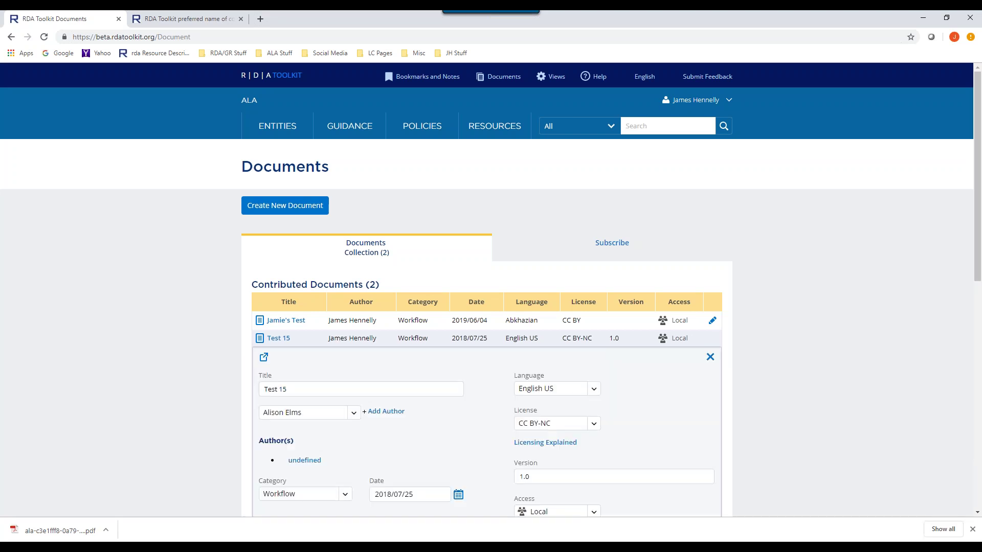
scroll(682, 313, "down", 4)
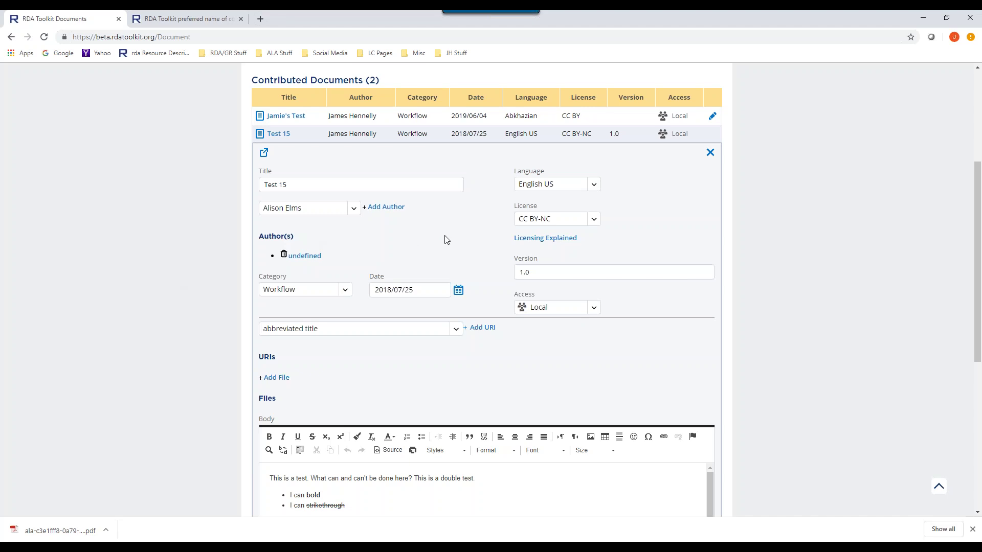
scroll(446, 238, "down", 4)
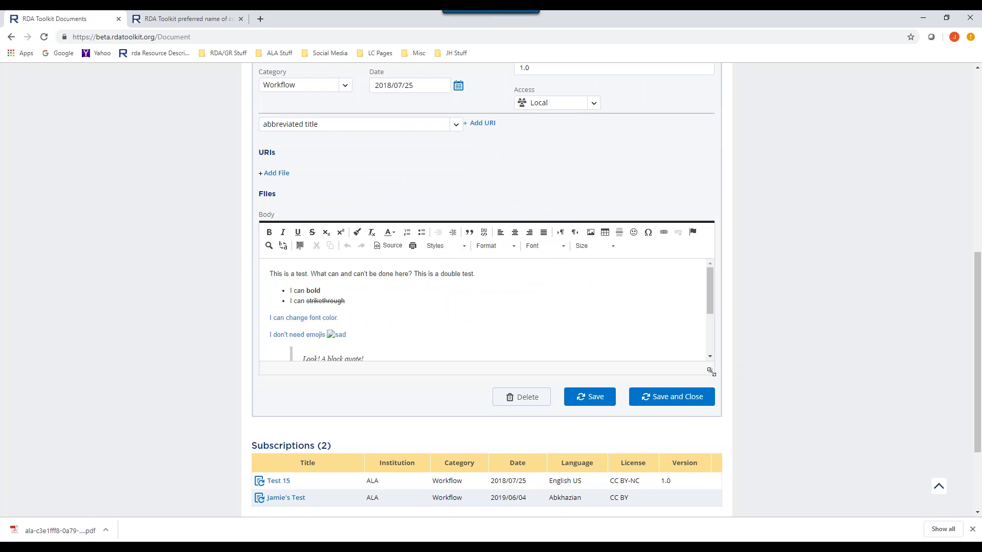
left_click_drag(709, 370, 709, 505)
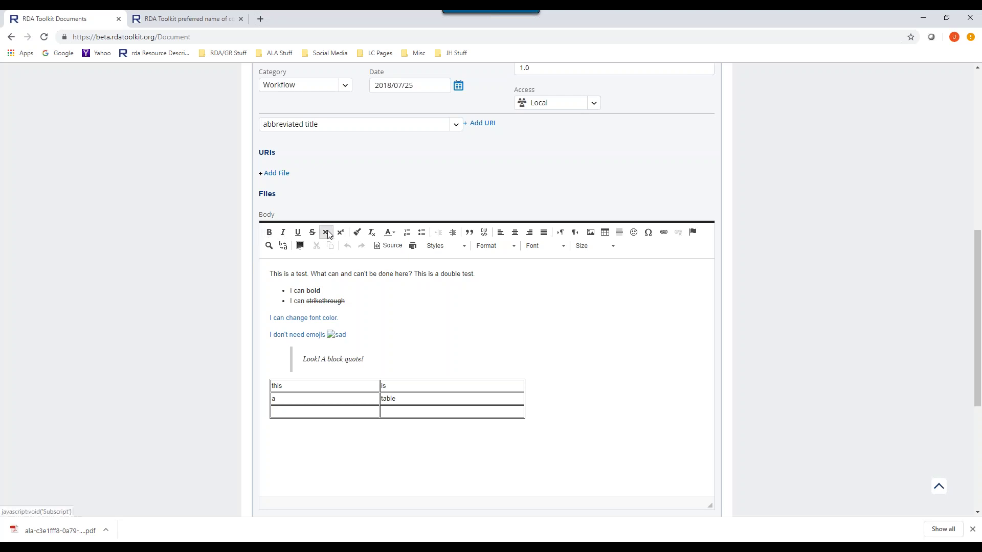
left_click(390, 246)
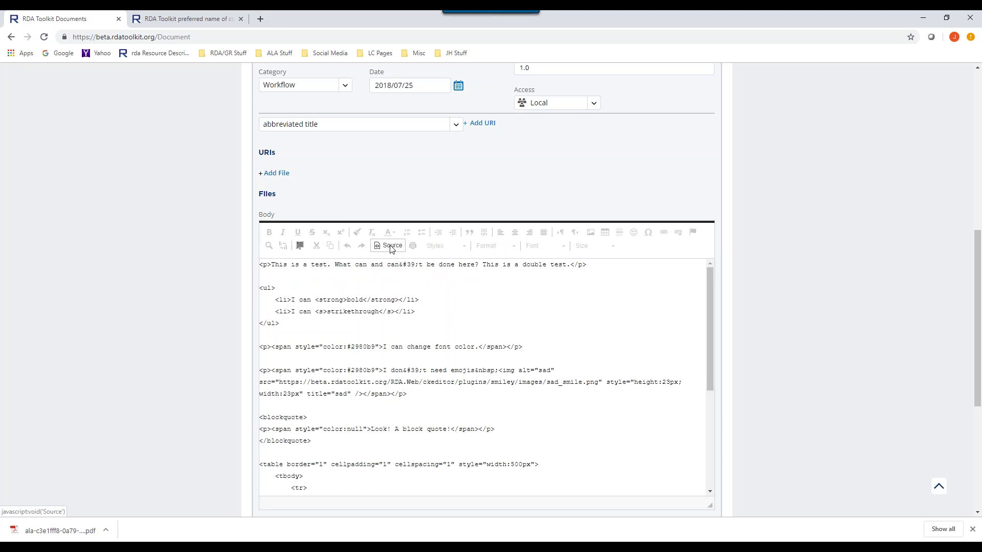
left_click(390, 246)
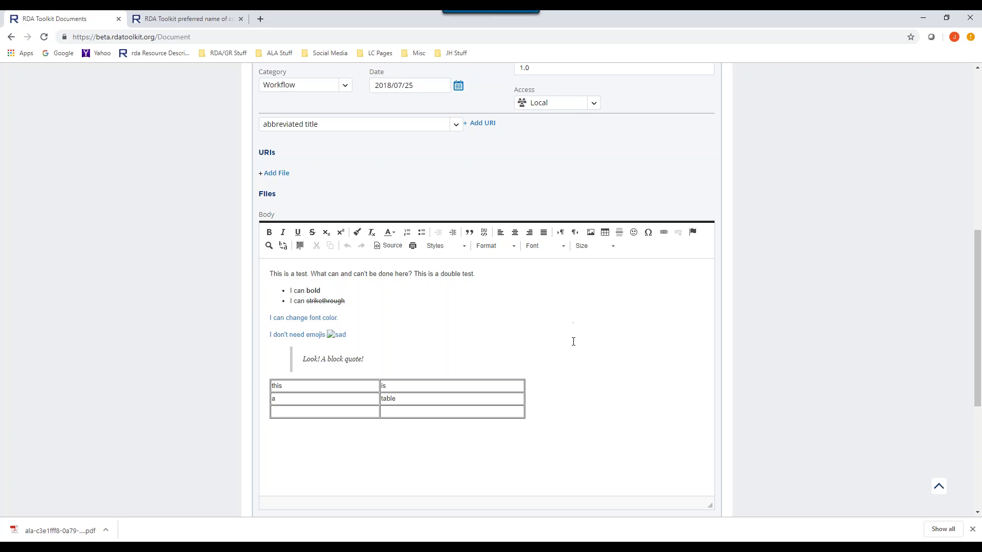
scroll(573, 342, "up", 6)
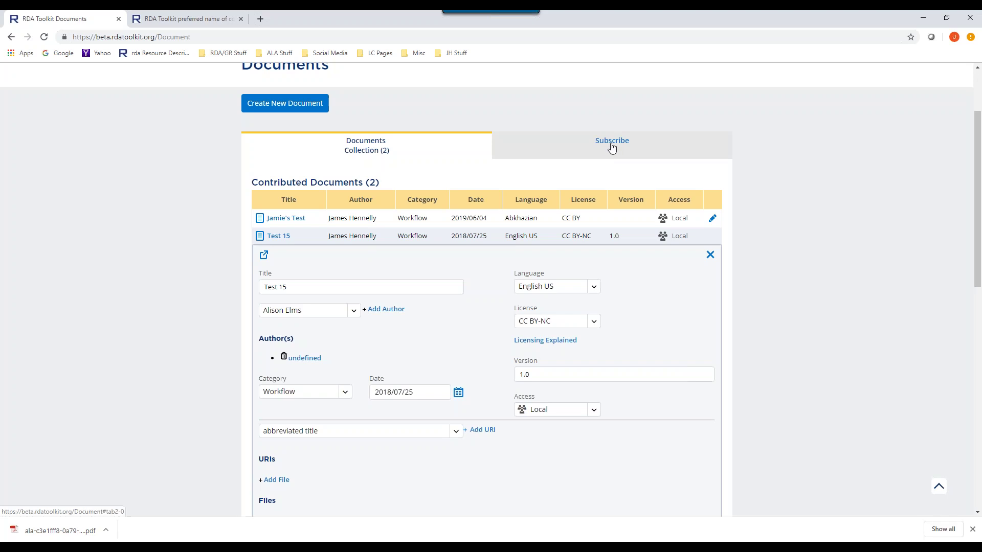
scroll(616, 163, "up", 2)
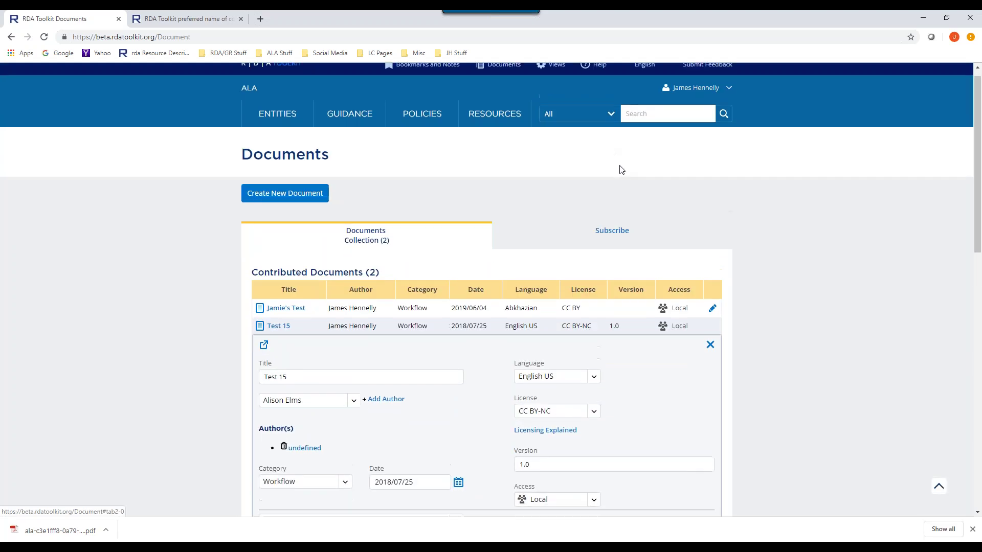
scroll(606, 245, "down", 3)
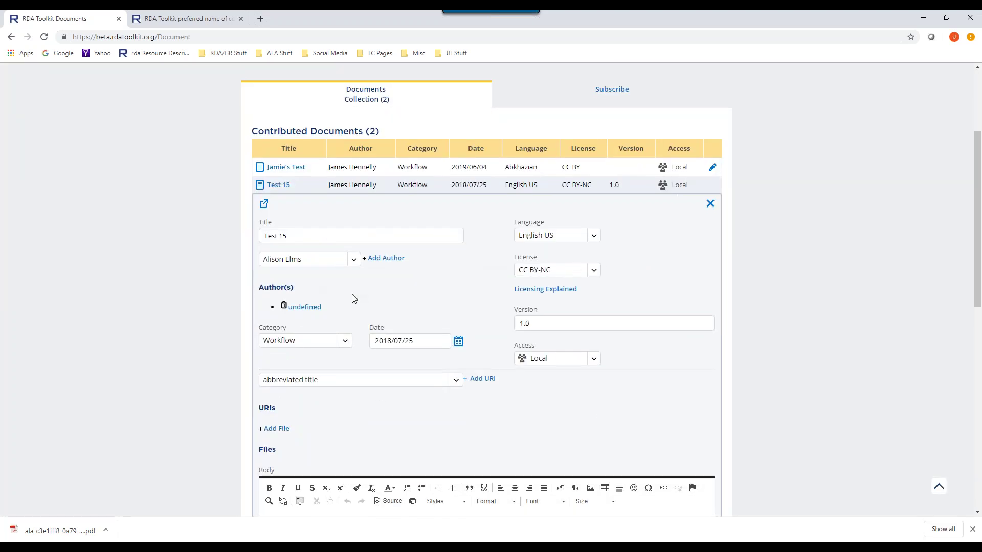
- Check Test 15's access levels (Private, Local, Global, Public), then view the Subscribe tab's 0 results
left_click(580, 360)
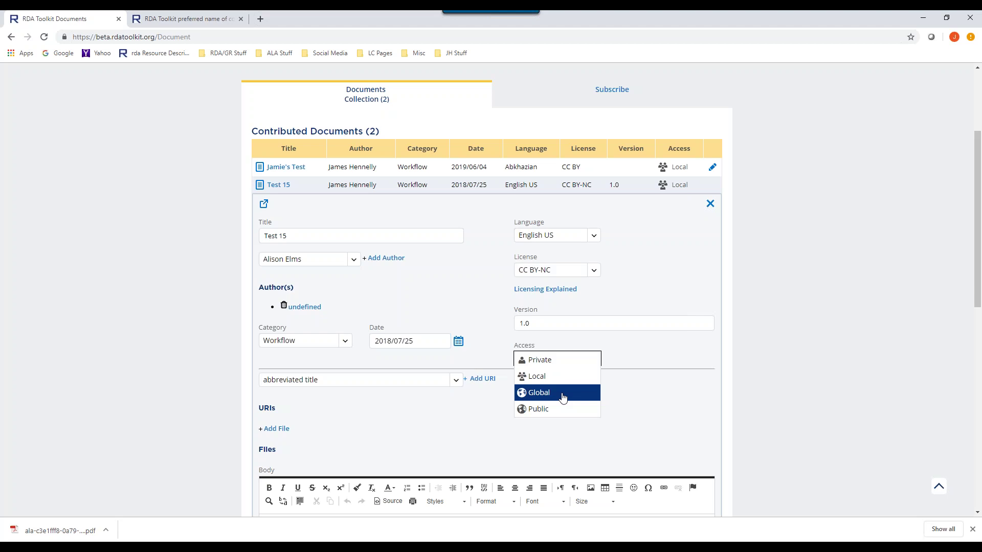
left_click(602, 106)
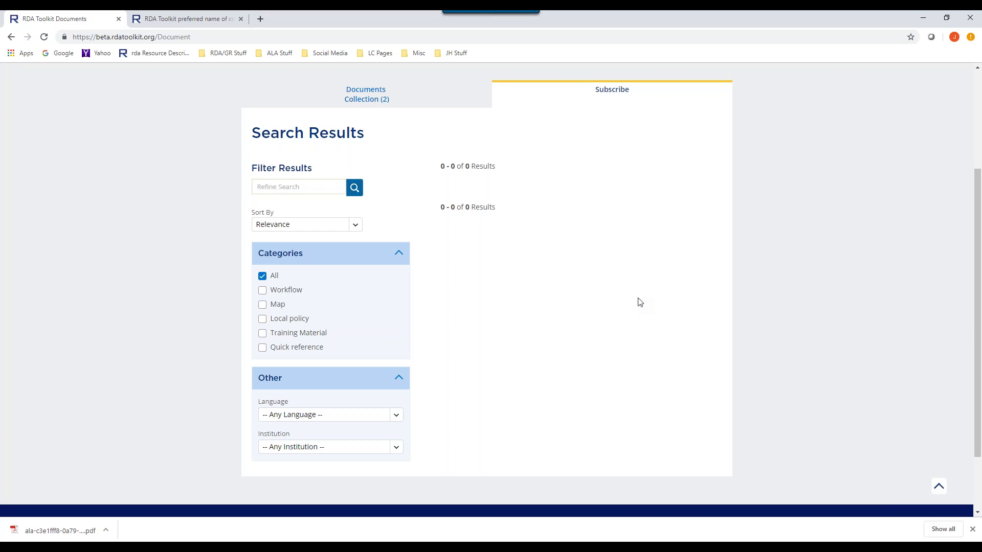
scroll(638, 302, "up", 3)
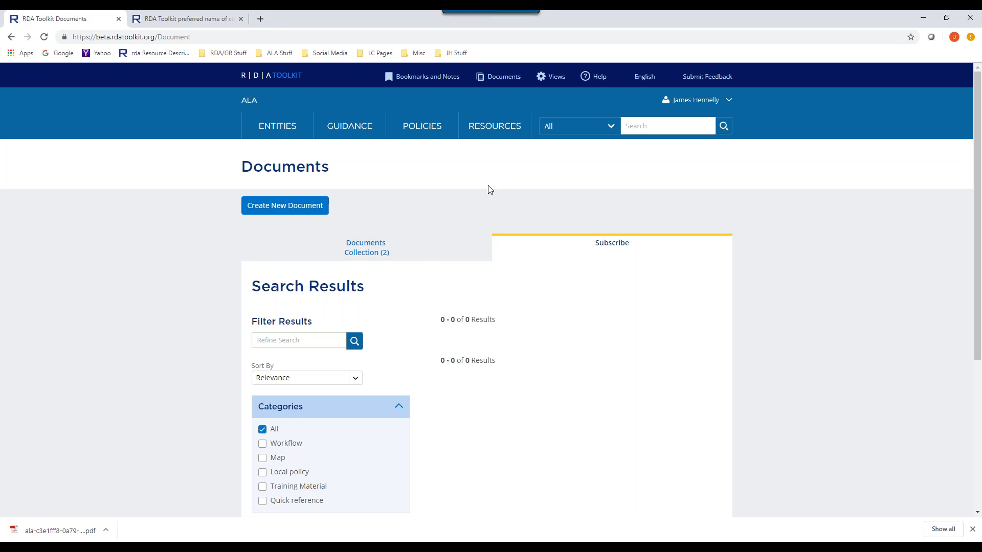
mouse_move(502, 138)
scroll(294, 354, "down", 3)
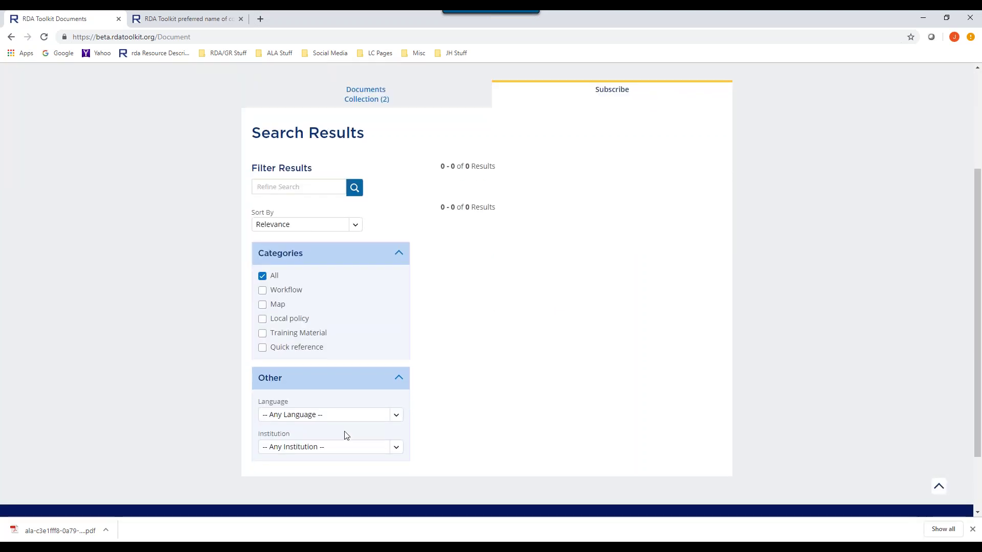
scroll(577, 342, "up", 3)
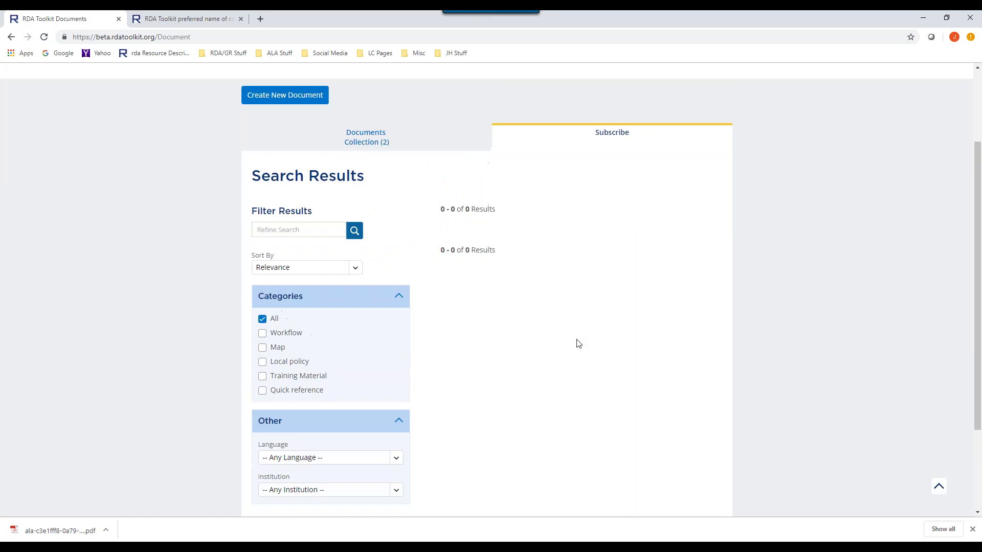
scroll(578, 344, "down", 1)
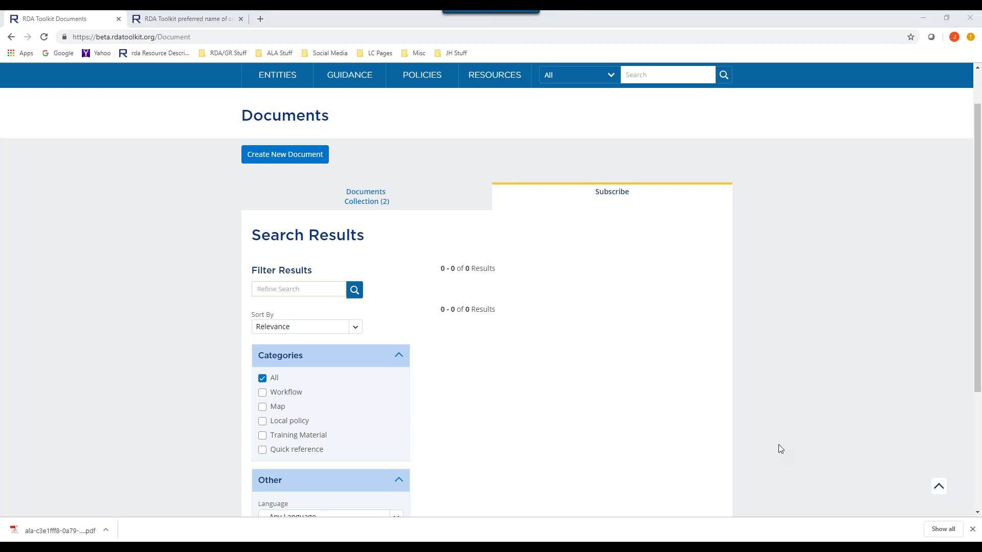
scroll(718, 440, "down", 3)
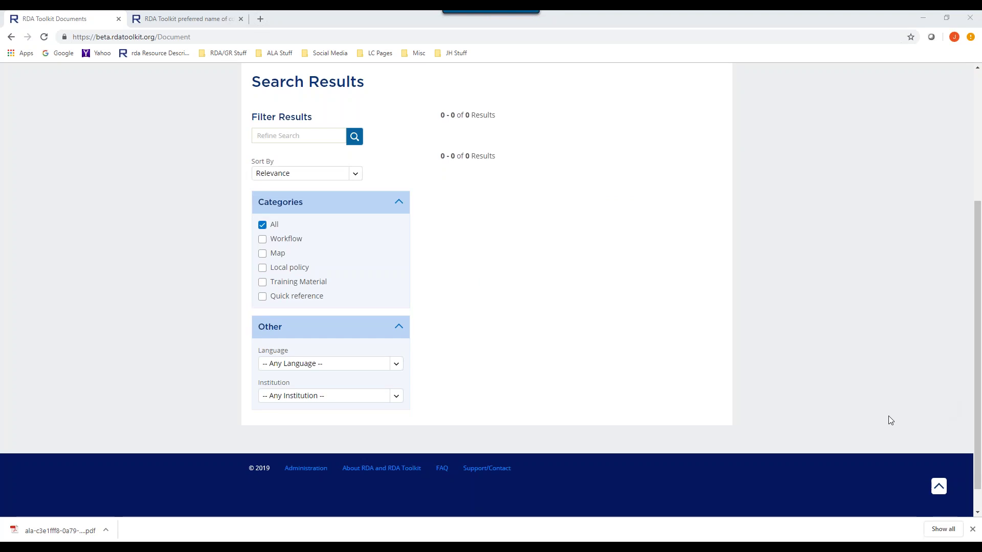